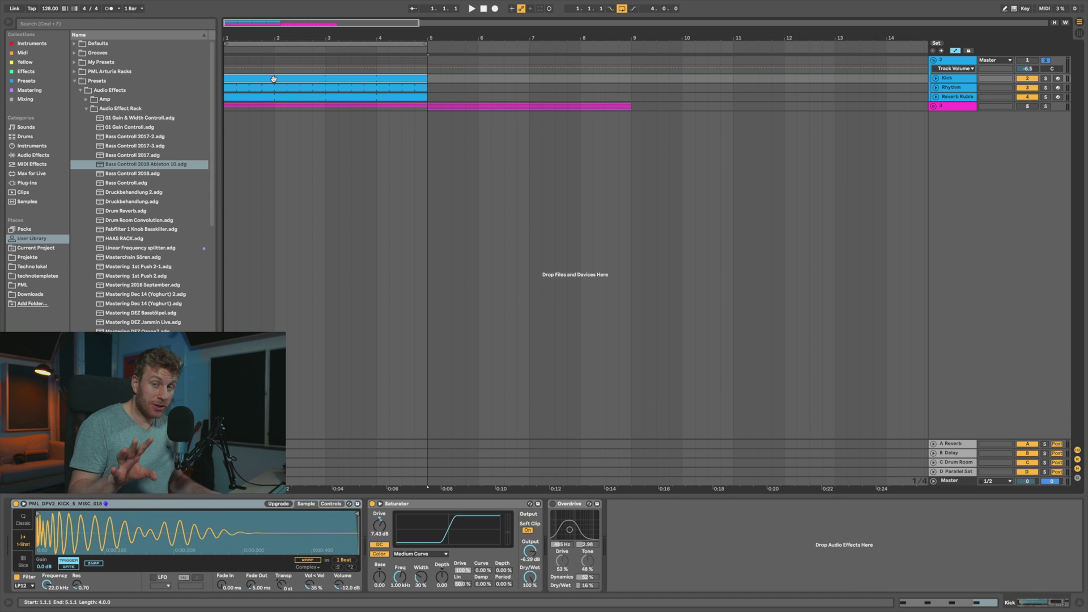
- Play back the soloed blue kick group and the soloed pink track 3 in turn
key(space)
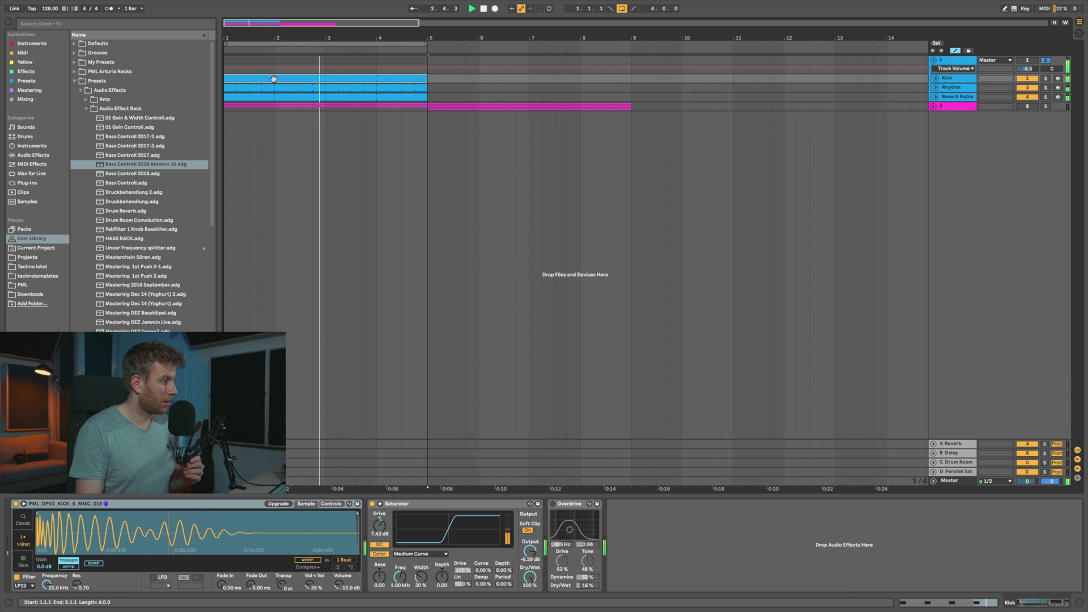
key(space)
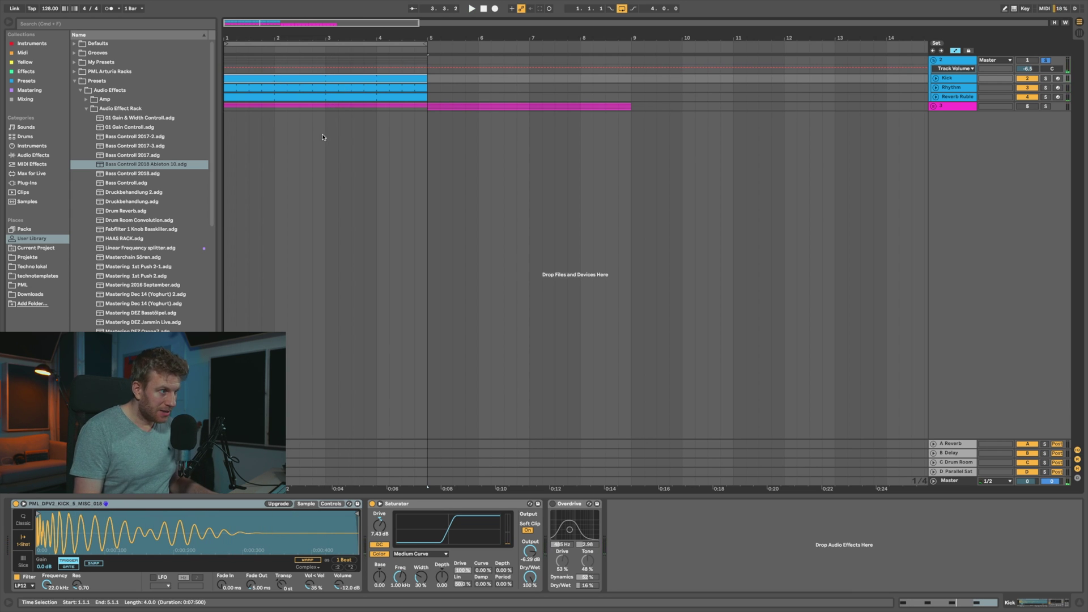
click(325, 106)
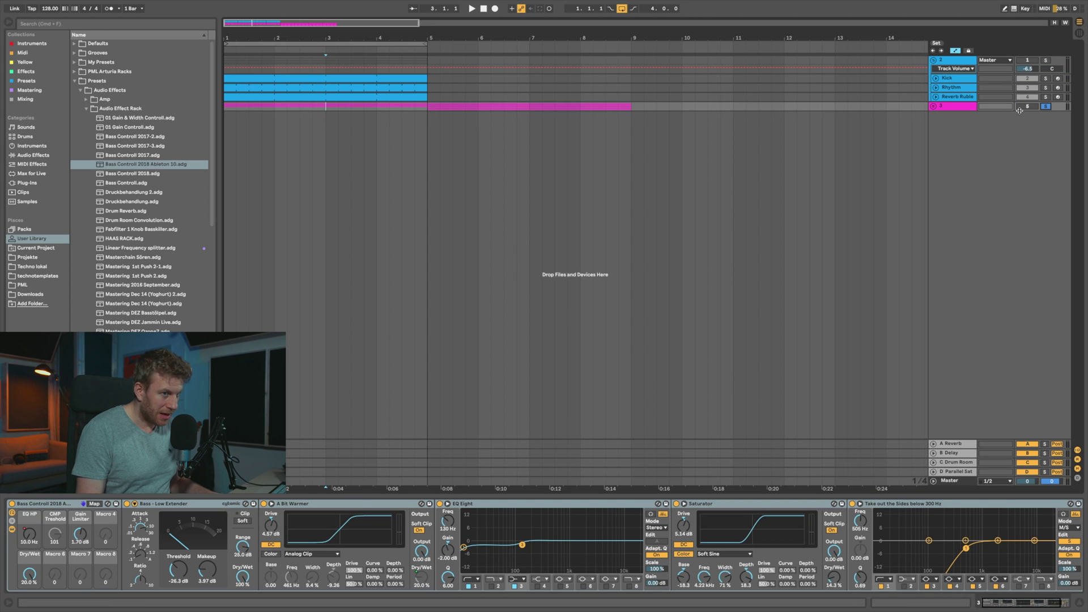
key(space)
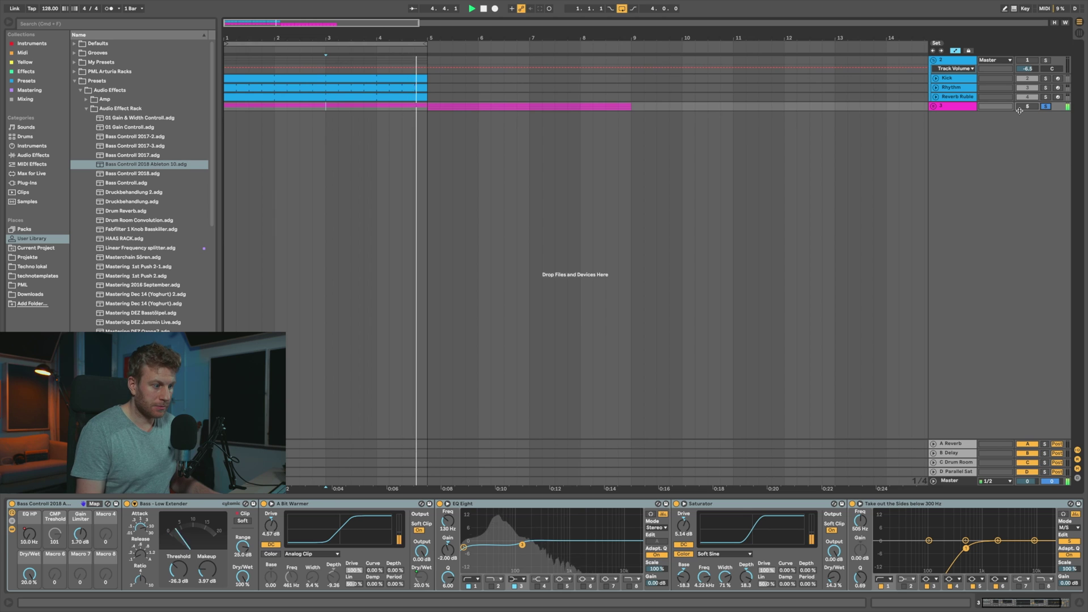
- Switch off the arrangement loop and continue playing track 3 past bar 5 before stopping
click(621, 9)
key(space)
click(406, 144)
key(space)
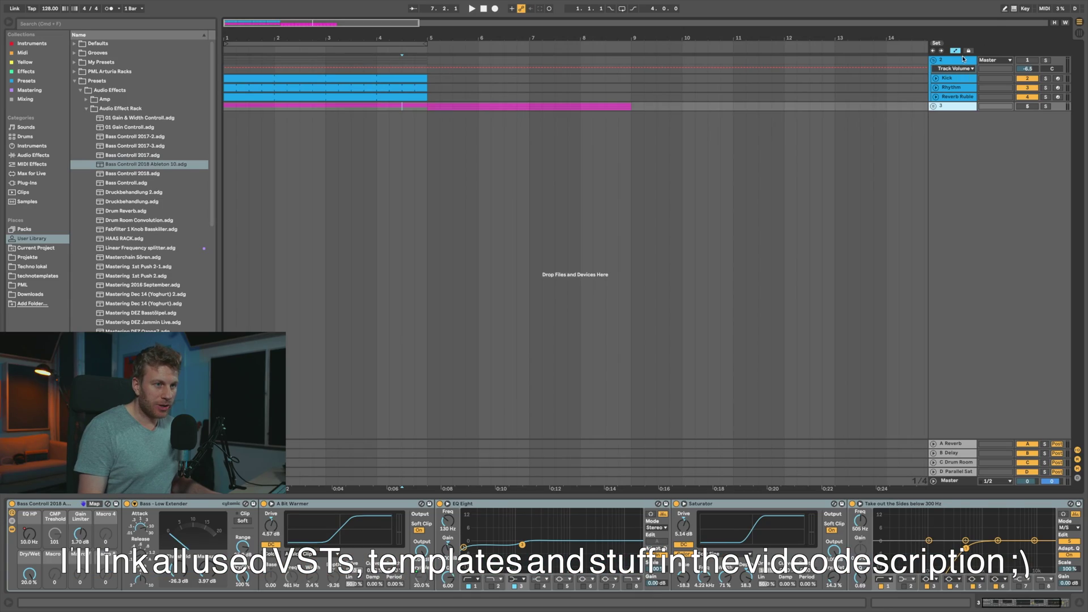
- Select the blue group track and unfold its Kick, Rhythm and Reverb Ruble tracks
click(962, 60)
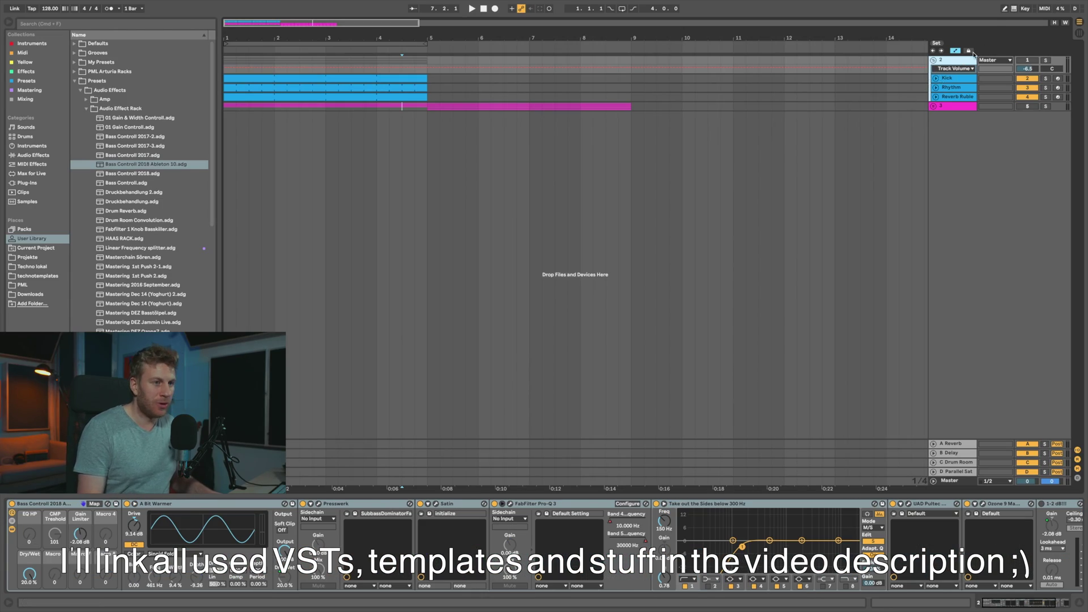
click(937, 78)
click(937, 79)
click(937, 79)
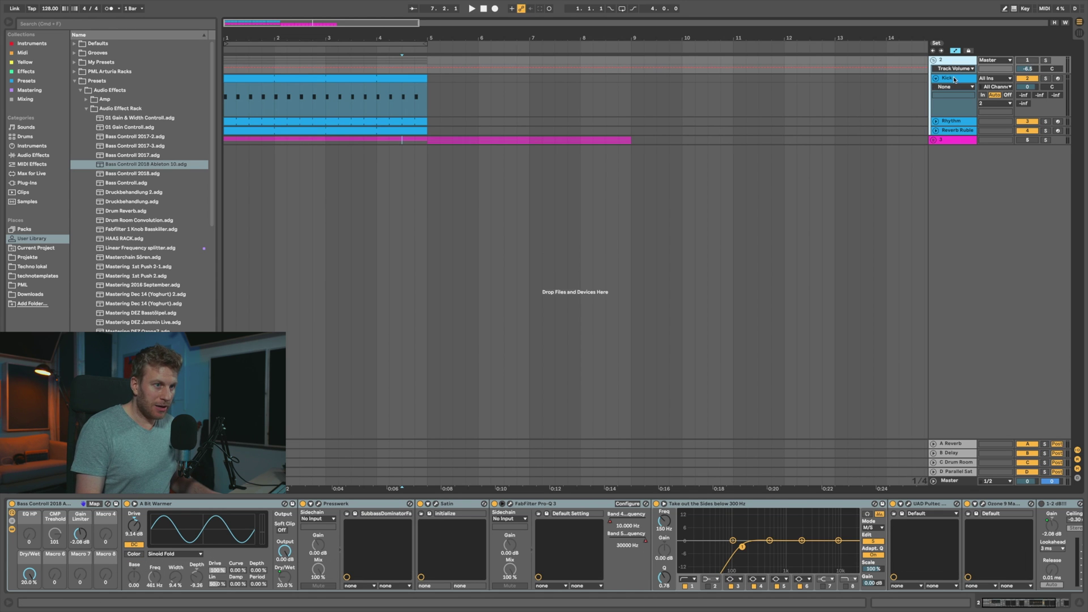
click(956, 79)
click(936, 121)
click(936, 164)
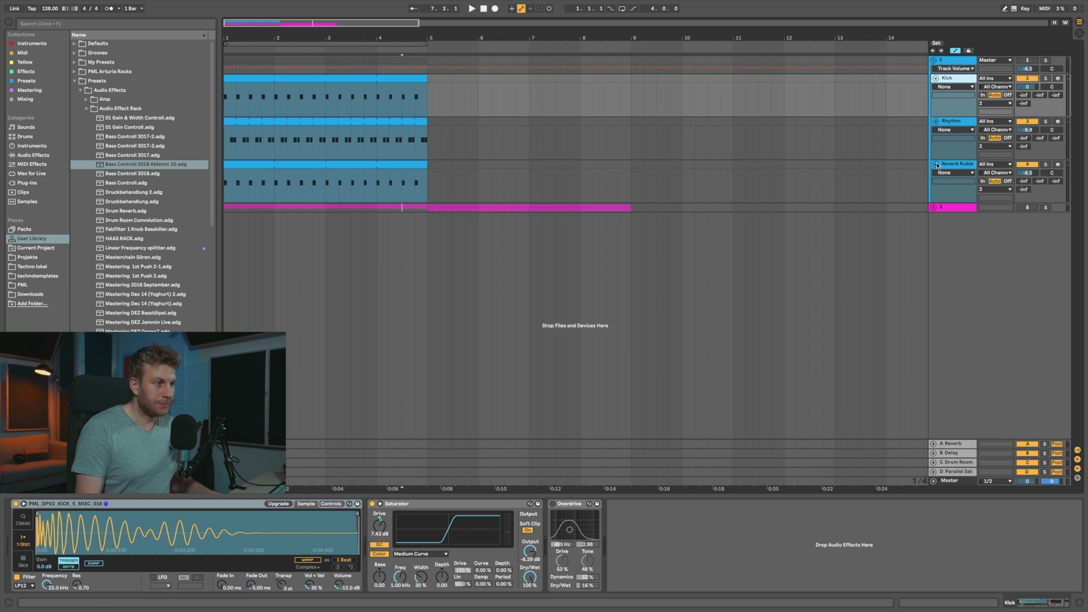
- Inspect the Kick track's Saturator and deactivate the entire device chain on the blue group track
click(396, 80)
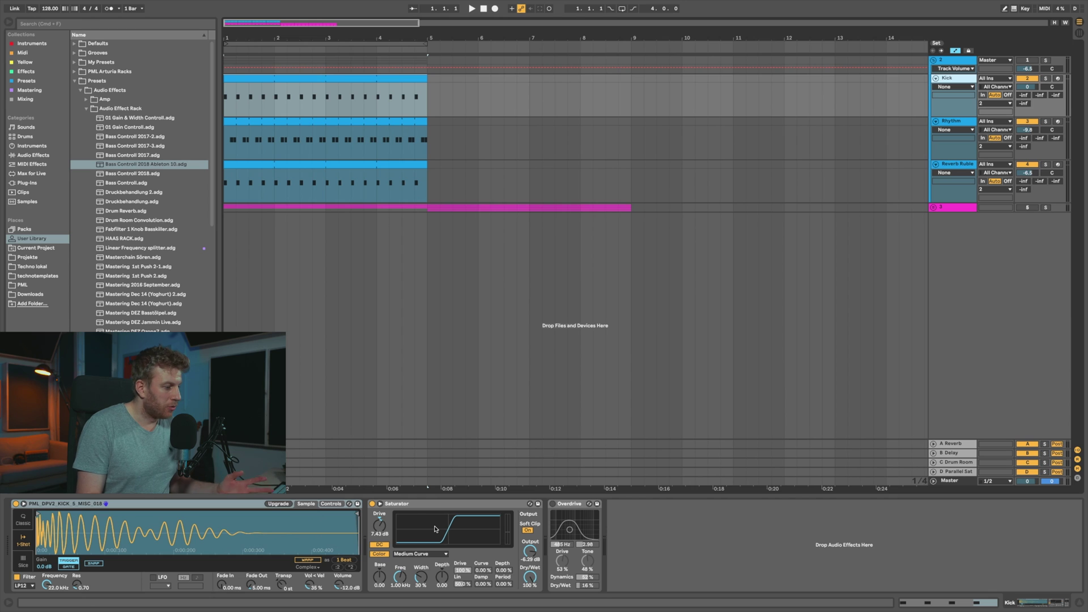
click(403, 505)
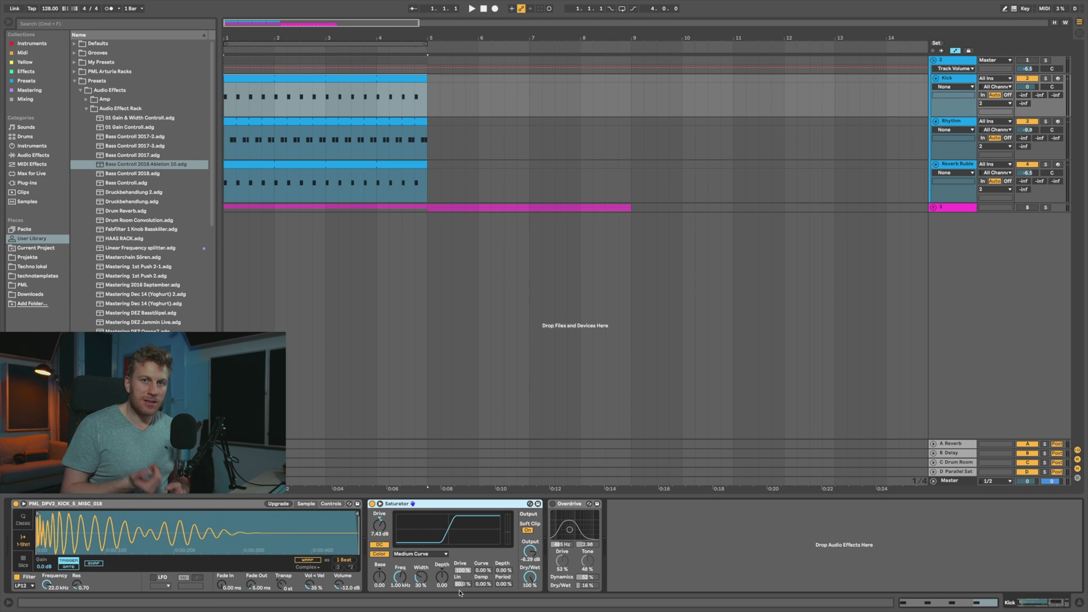
click(965, 57)
click(11, 504)
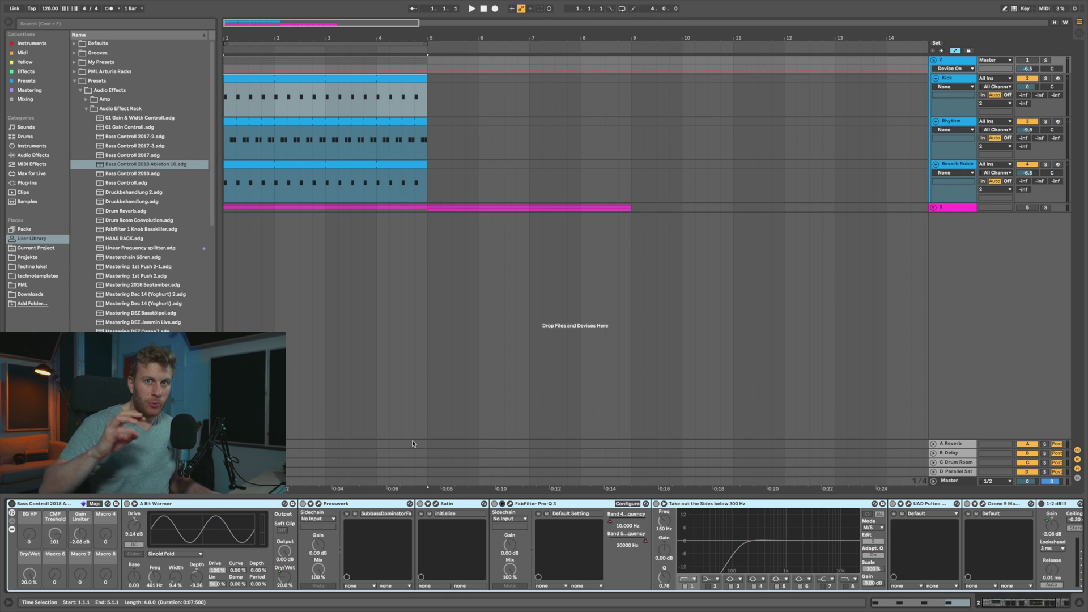
- Solo the Kick track, activate its group track and audition the kick on its own
click(964, 80)
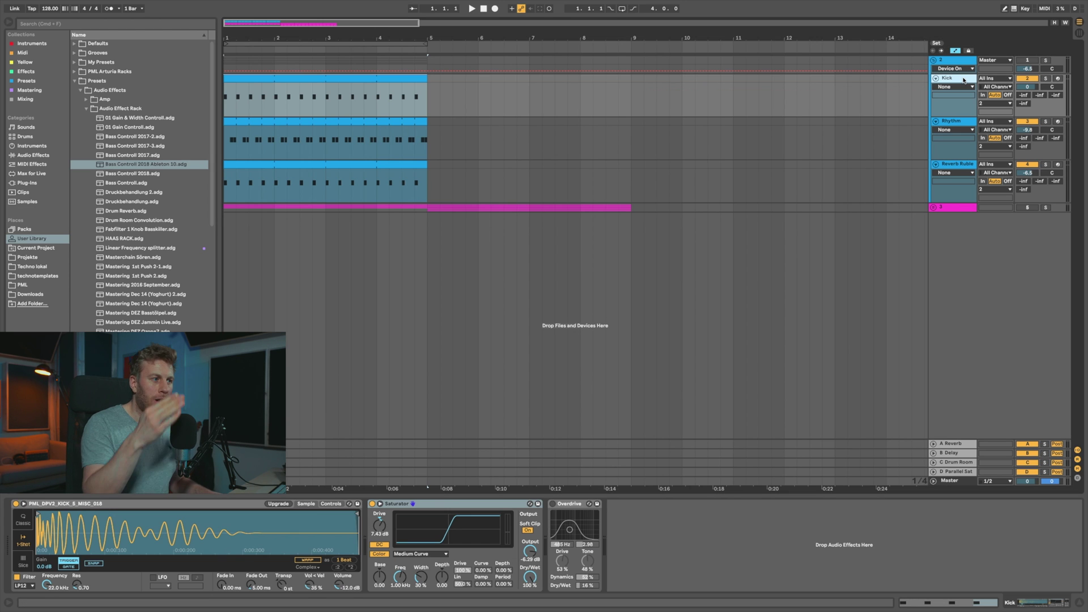
click(1046, 79)
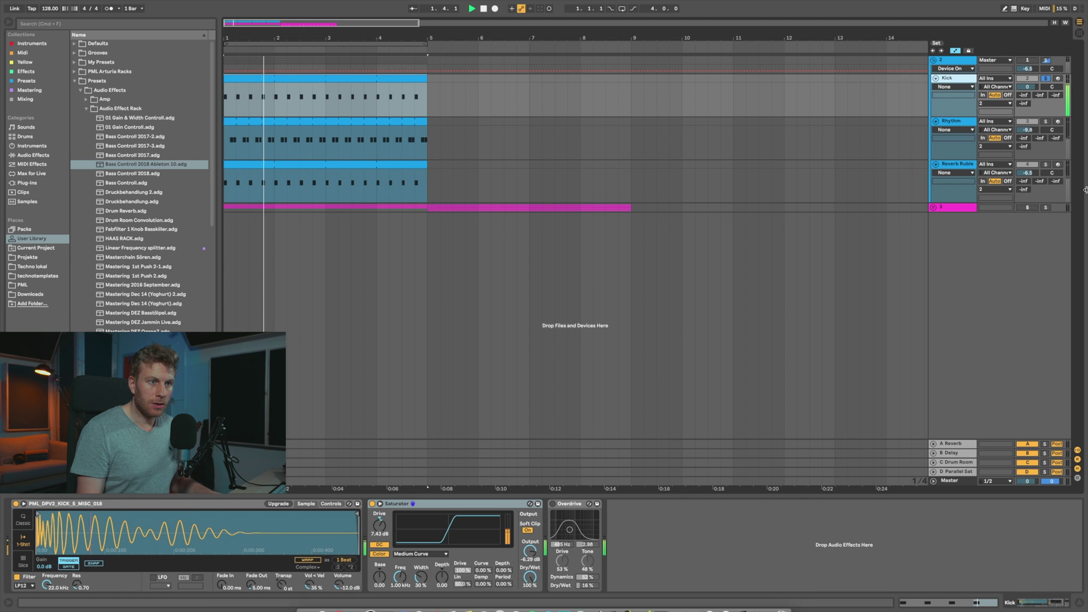
click(1047, 61)
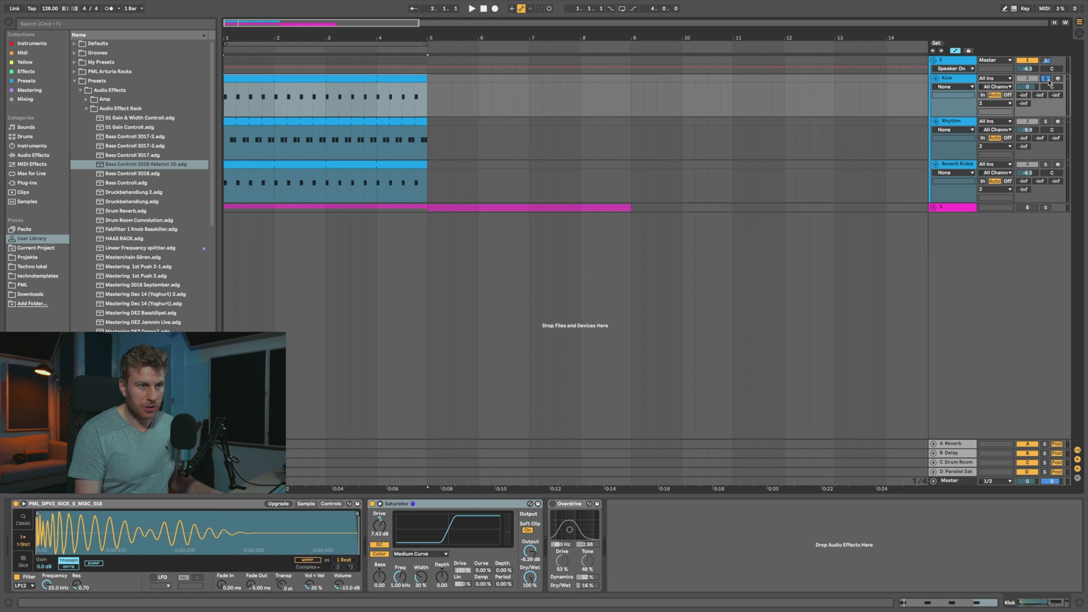
key(space)
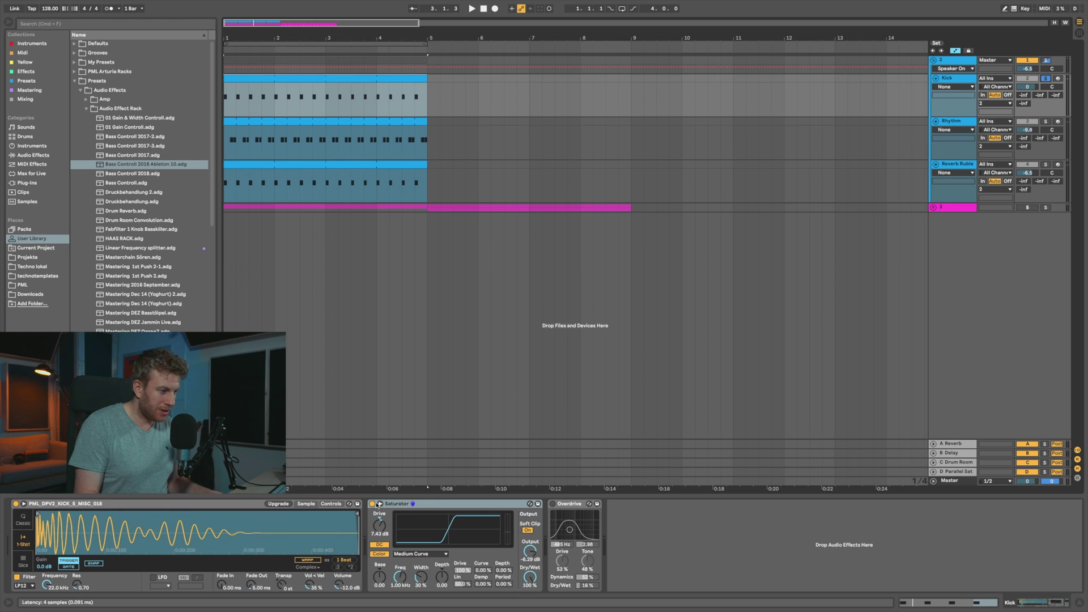
- Compare the kick with its Saturator bypassed and re-enabled during playback, and turn the arrangement loop on
click(372, 504)
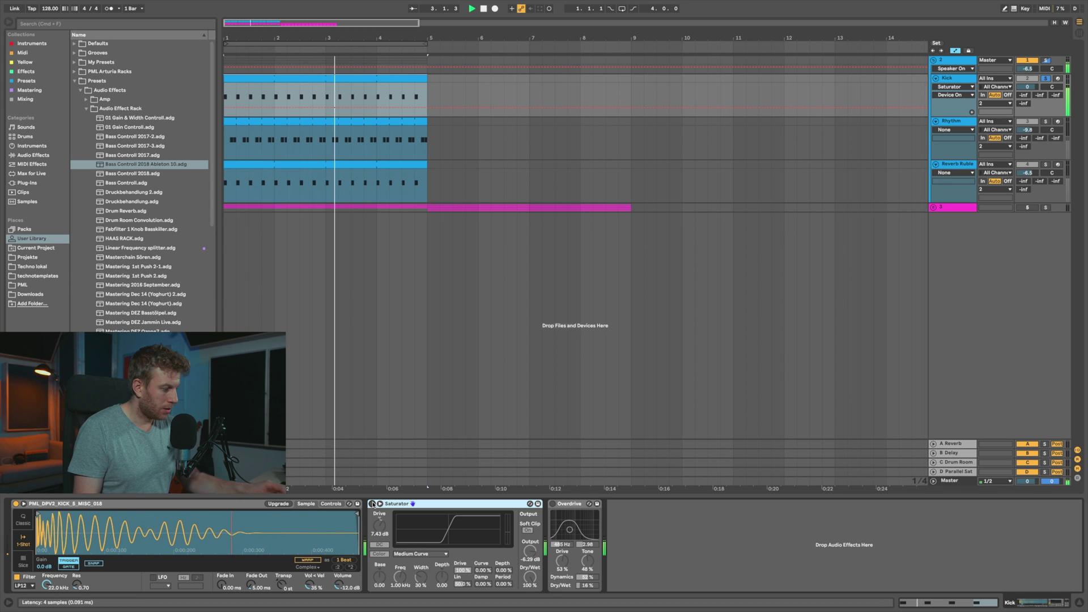
click(372, 503)
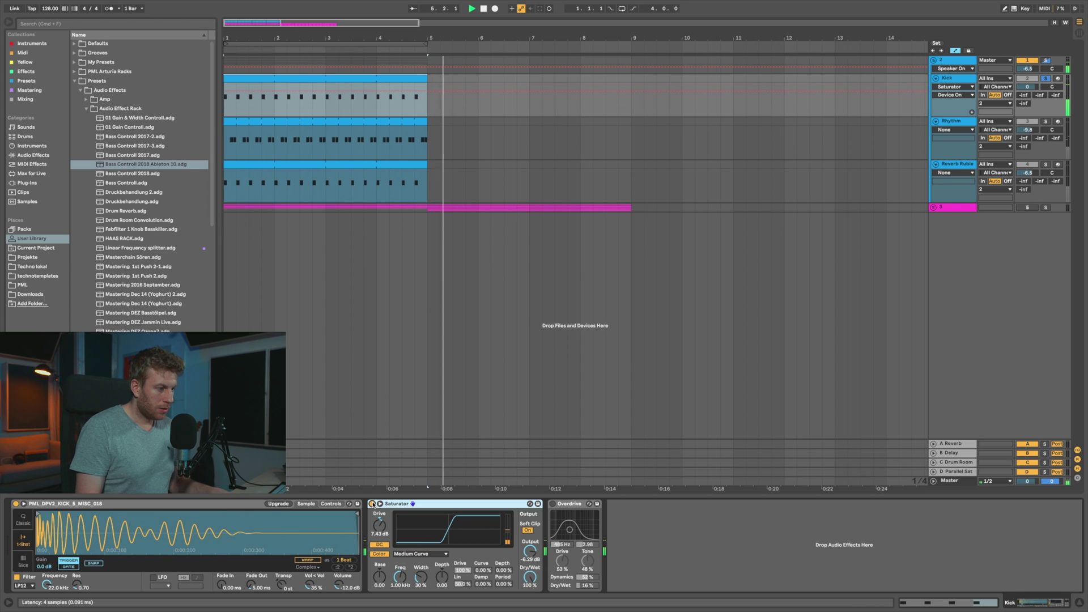
click(621, 9)
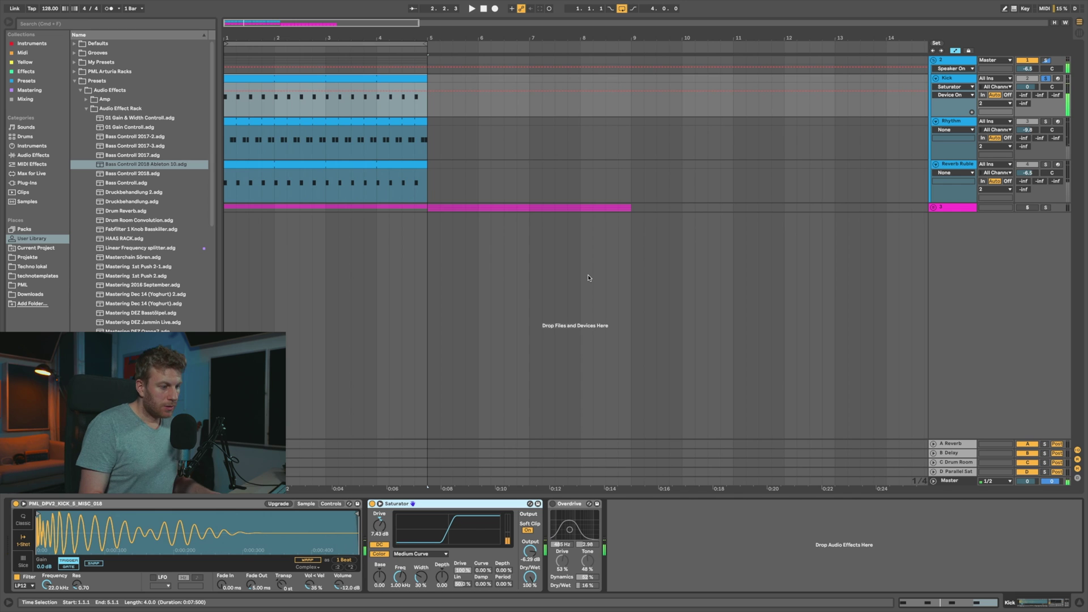
key(space)
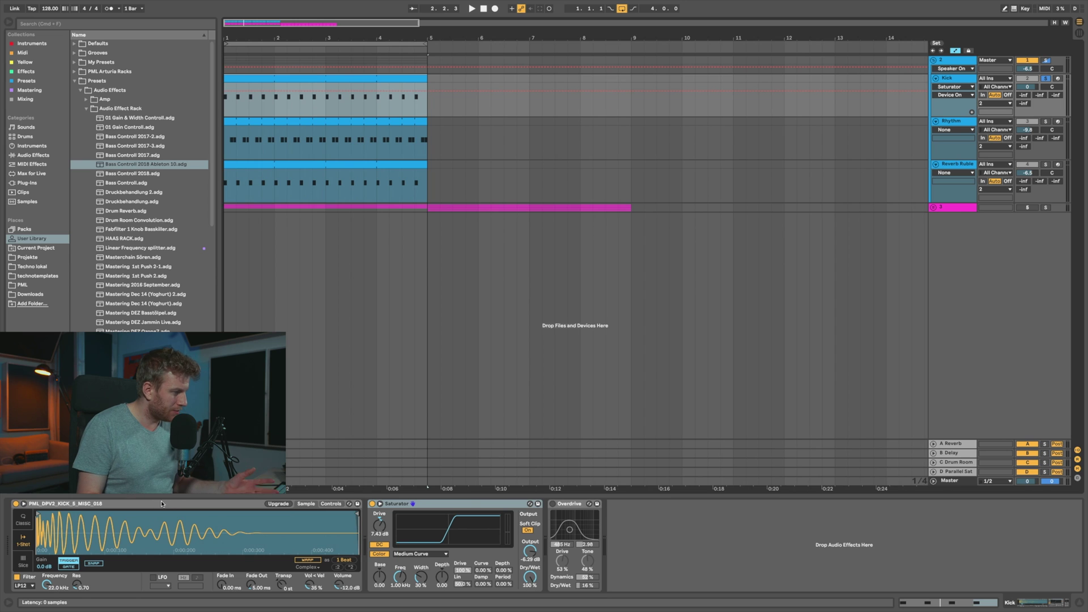
- Solo the Rhythm track and compare the sample and device chains of the Kick, Rhythm and Reverb Ruble tracks
click(138, 503)
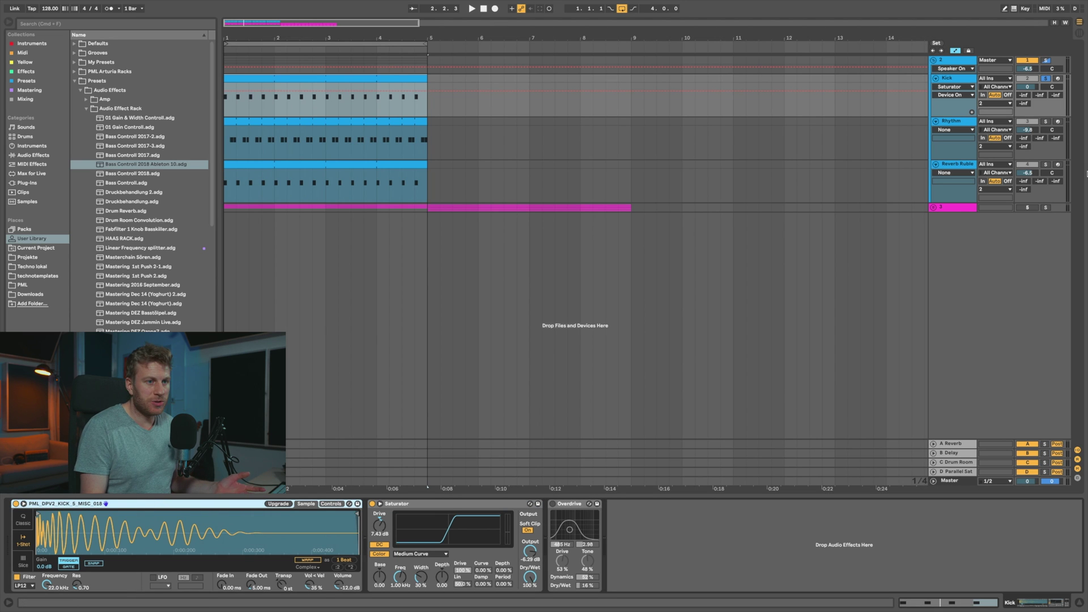
click(950, 119)
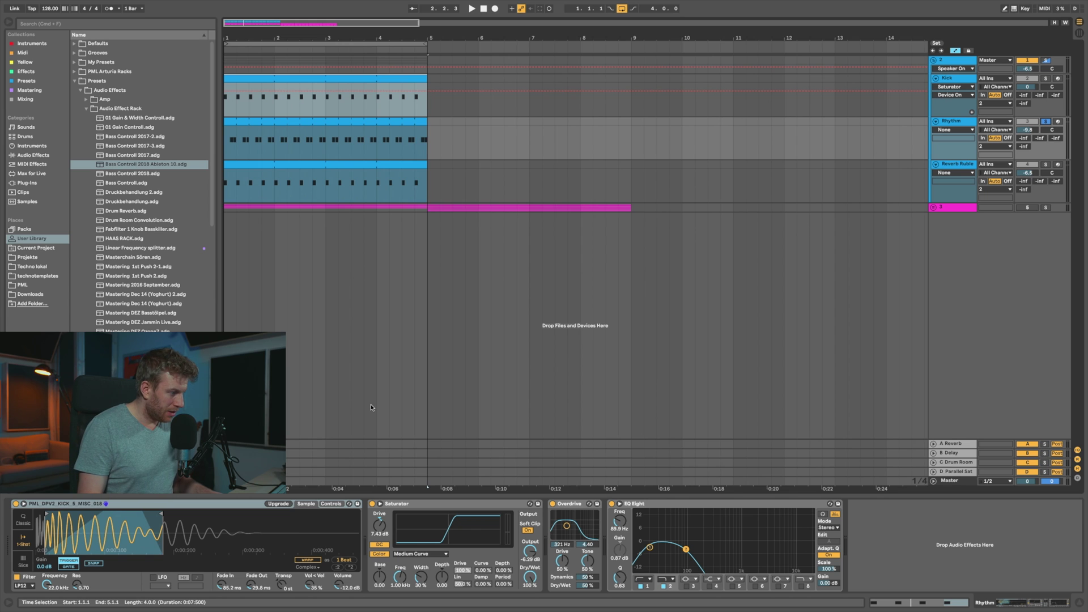
click(339, 76)
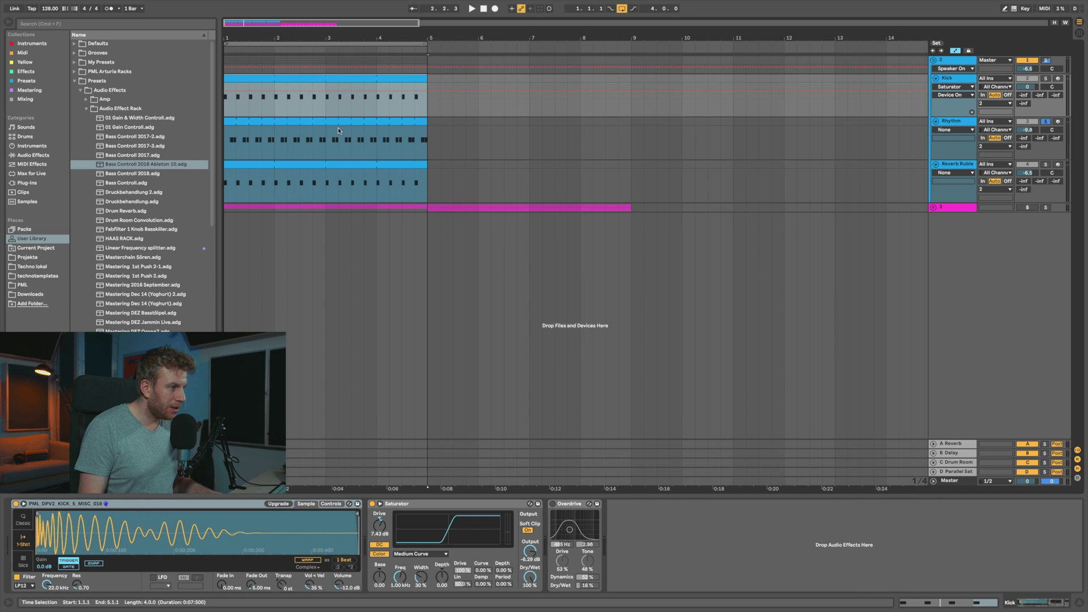
click(341, 122)
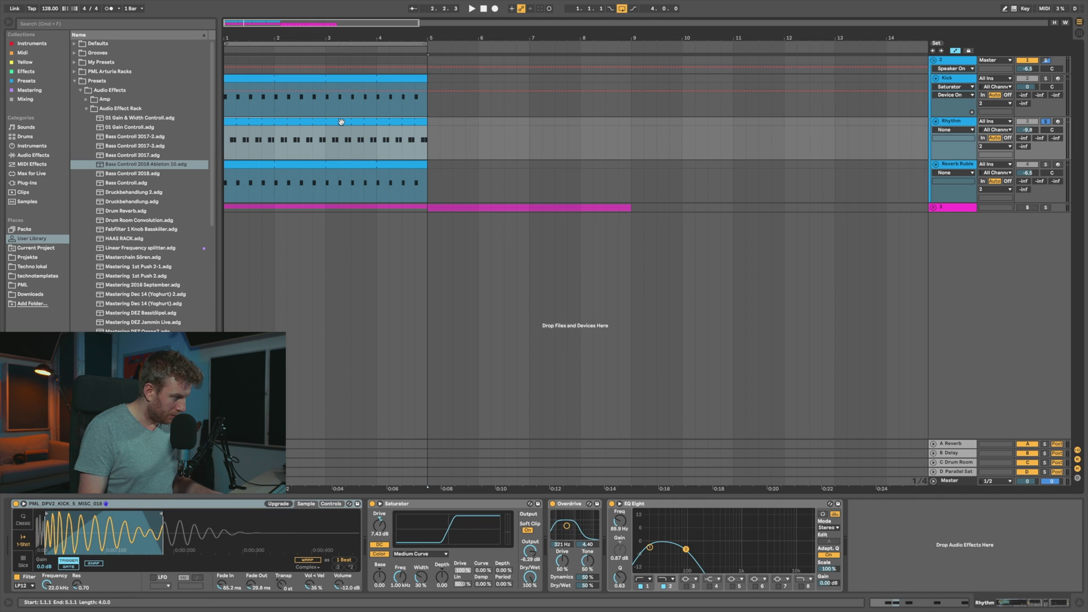
click(337, 164)
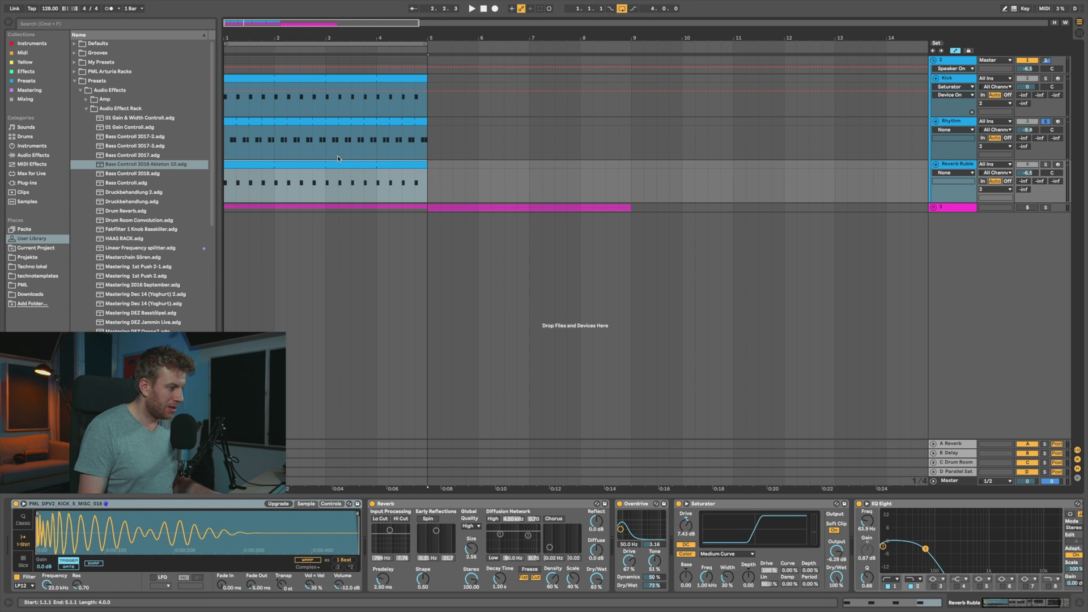
click(335, 123)
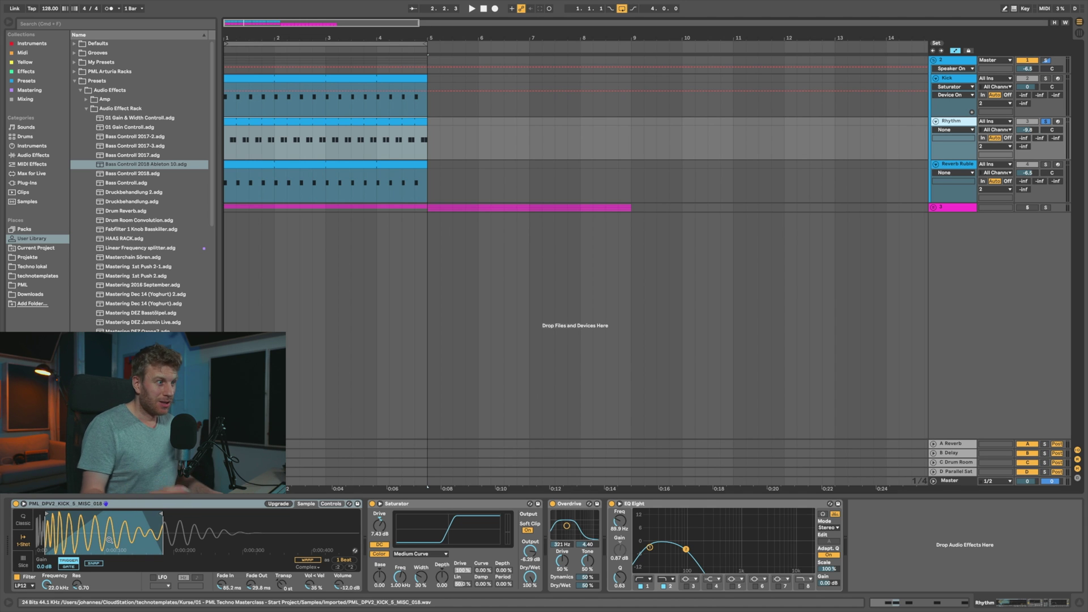
- Play back the Rhythm clip and examine its MIDI notes between 1.1.3 and 1.2
click(291, 122)
key(space)
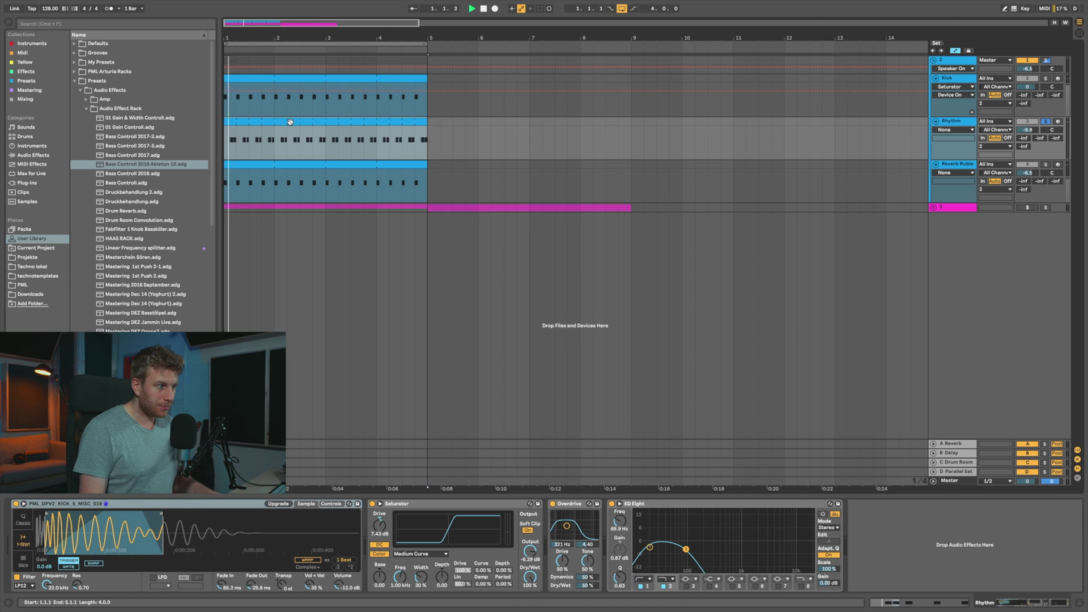
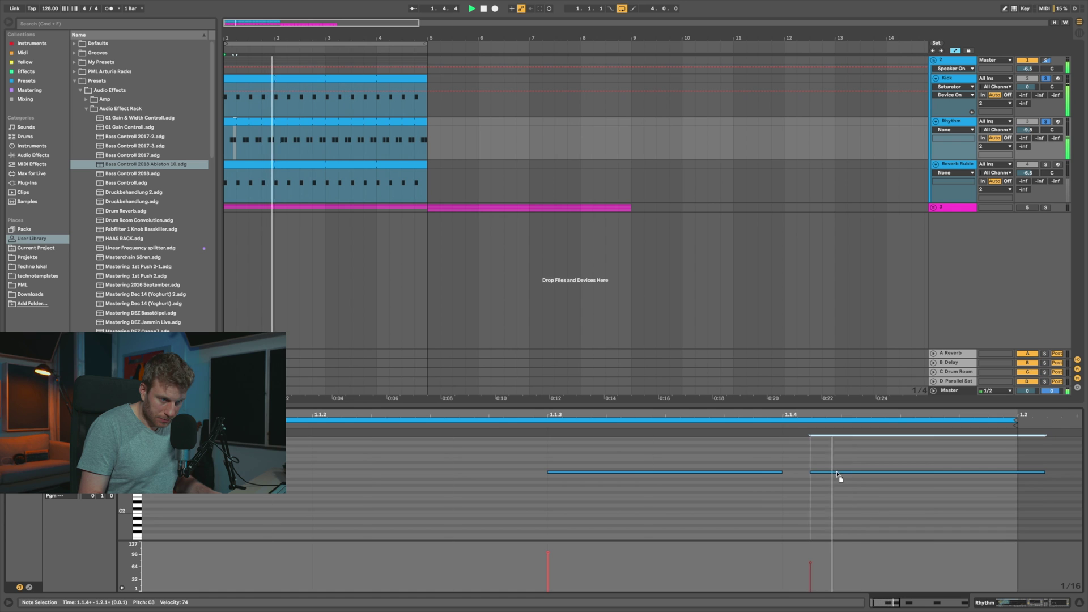
scroll(839, 476, down, 5)
scroll(841, 473, up, 5)
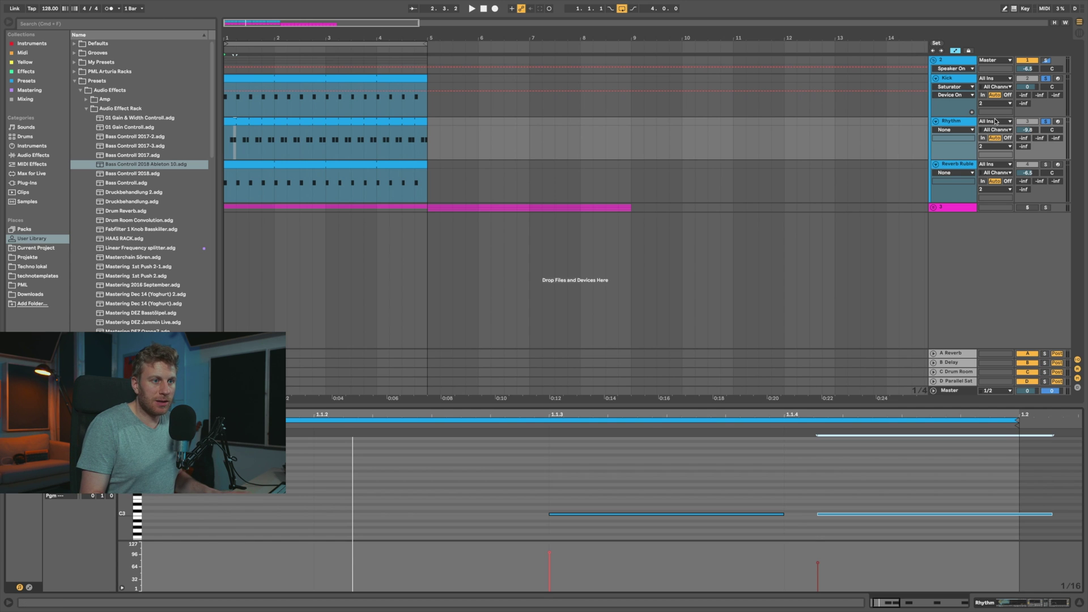
- Try moving the Rhythm sample's start marker to the beginning of the kick sample and audition the result with its Fade In
click(969, 122)
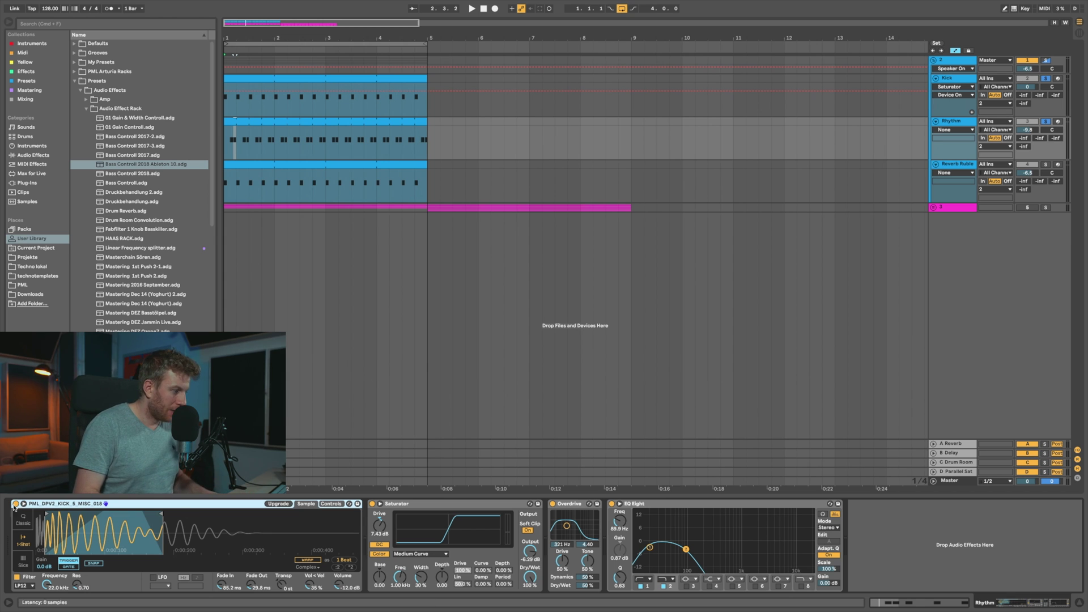
drag(41, 525, 40, 550)
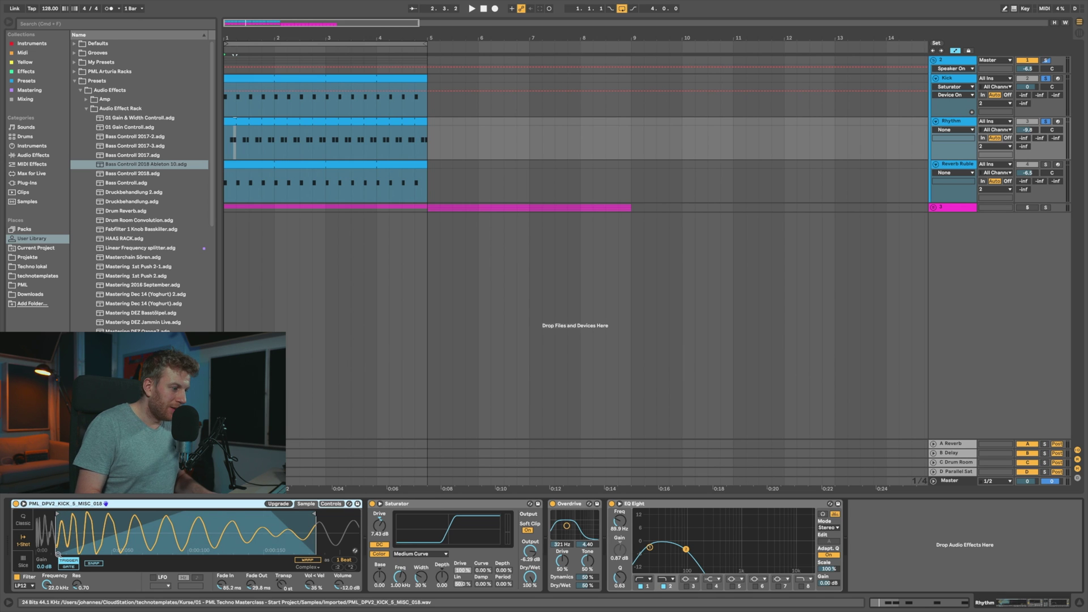
drag(59, 552, 59, 535)
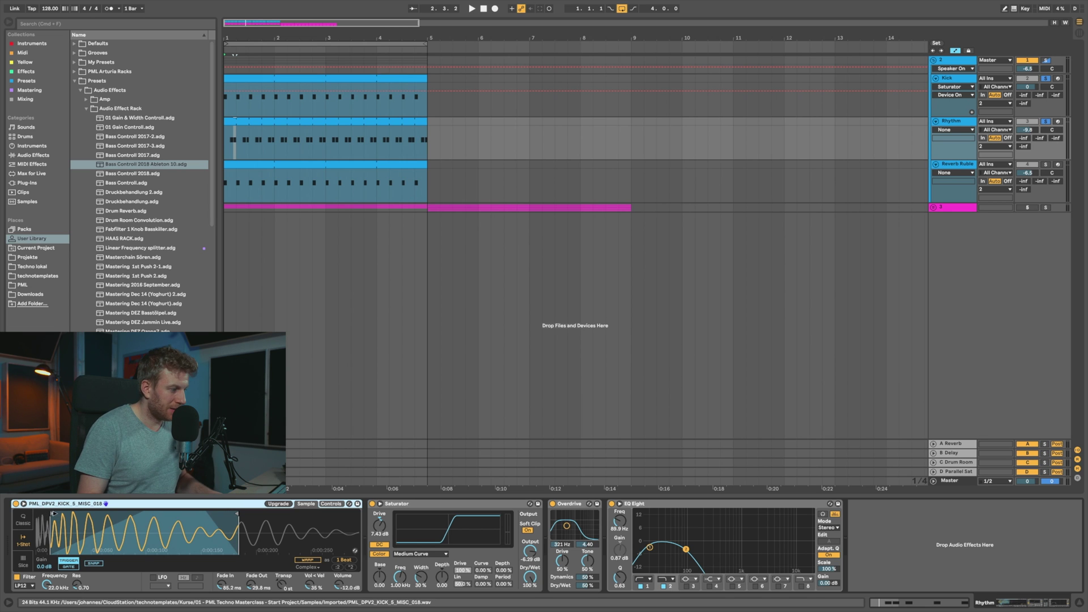
drag(53, 514, 37, 513)
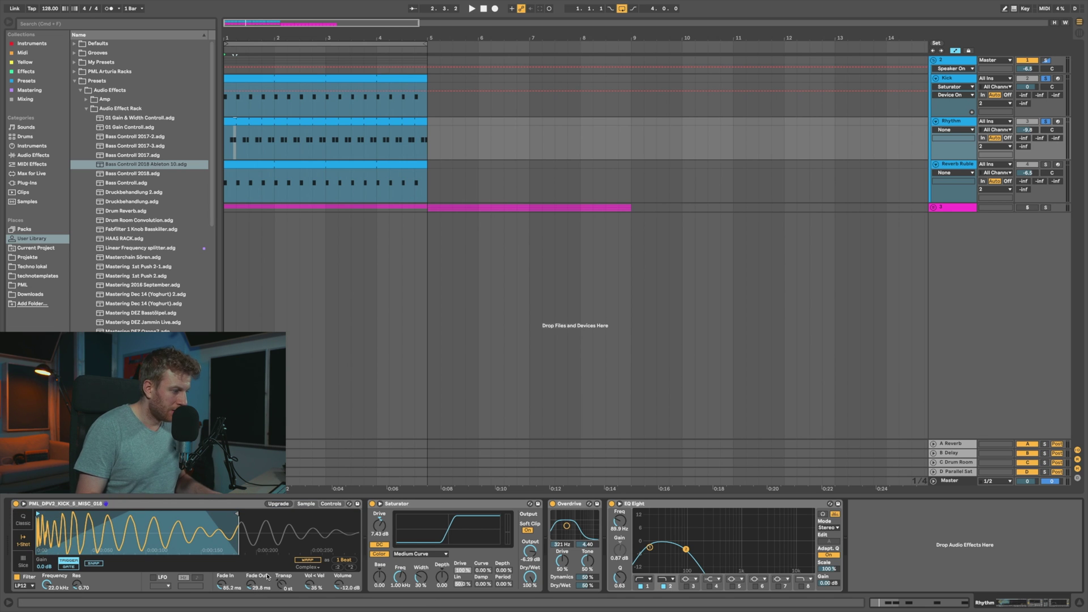
click(225, 587)
key(space)
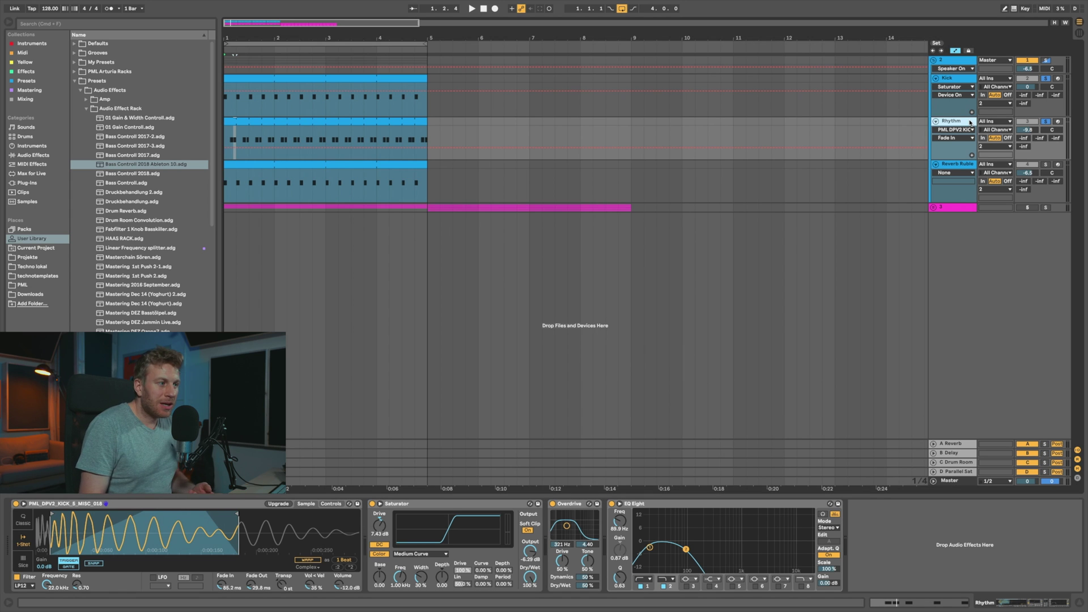
- Play back the soloed Reverb Ruble track, compare it with EQ Eight bypassed and re-enabled, and examine its device chain
click(965, 166)
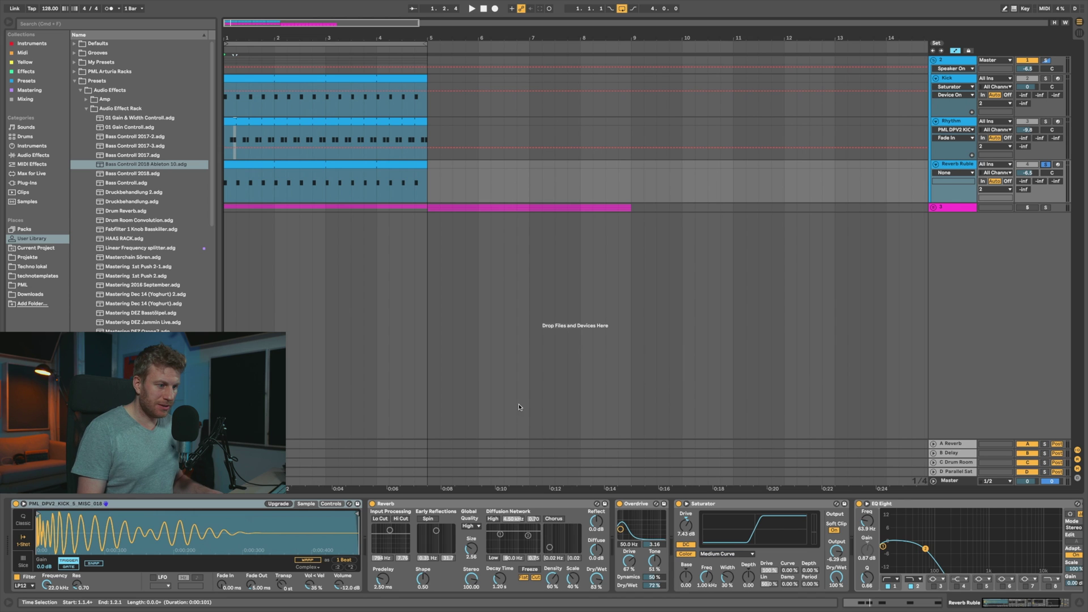
key(space)
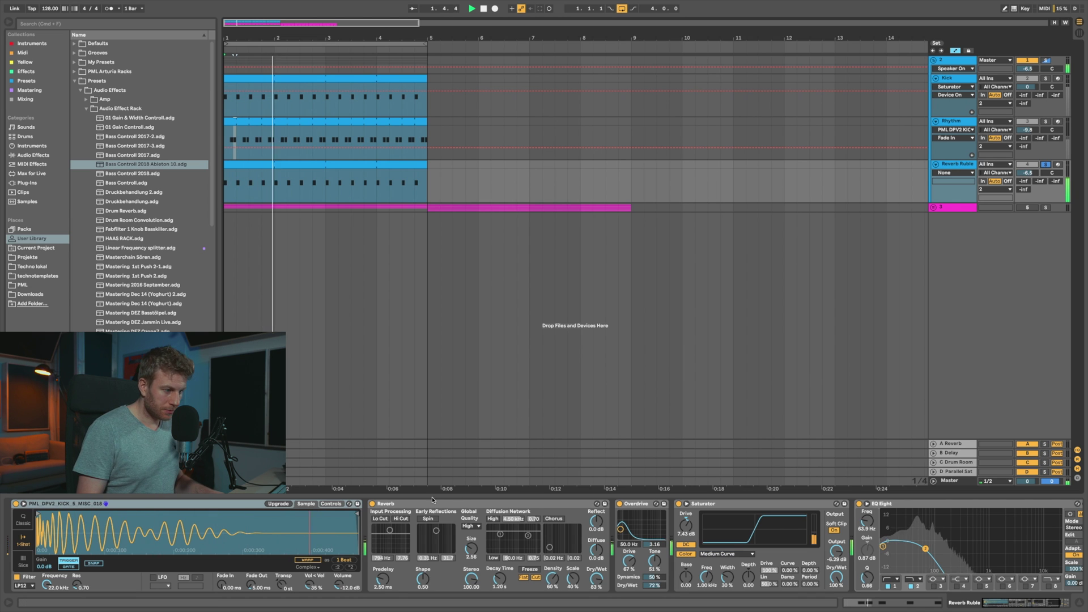
click(860, 505)
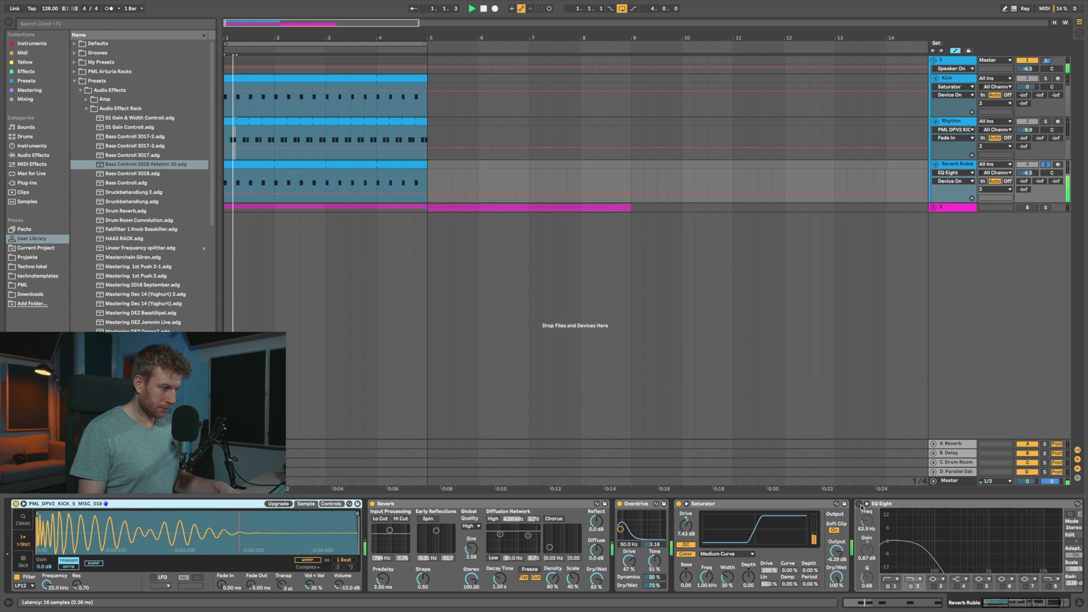
click(861, 505)
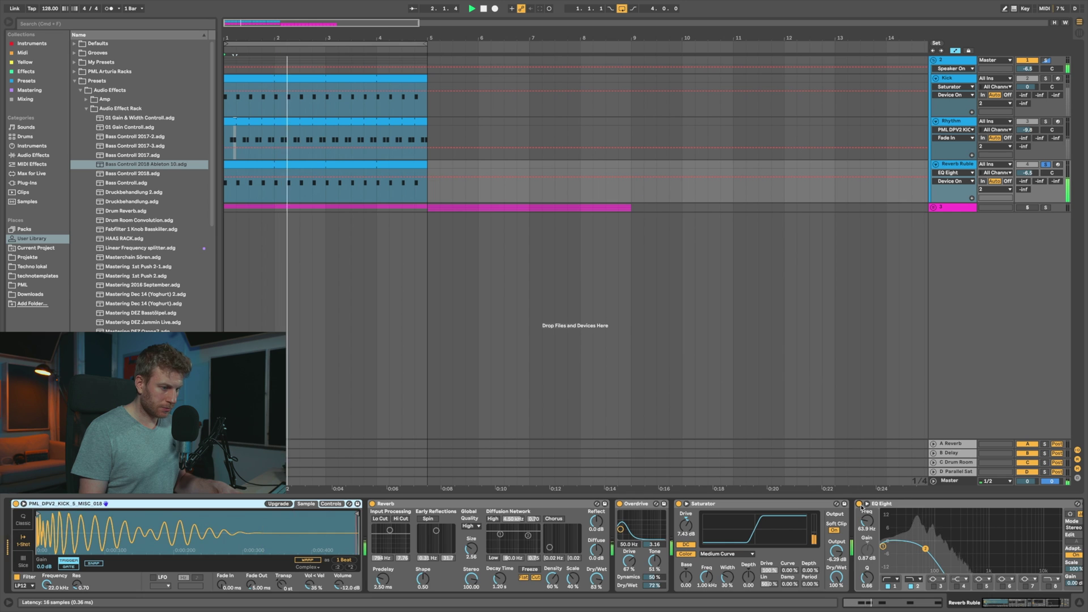
scroll(862, 507, right, 3)
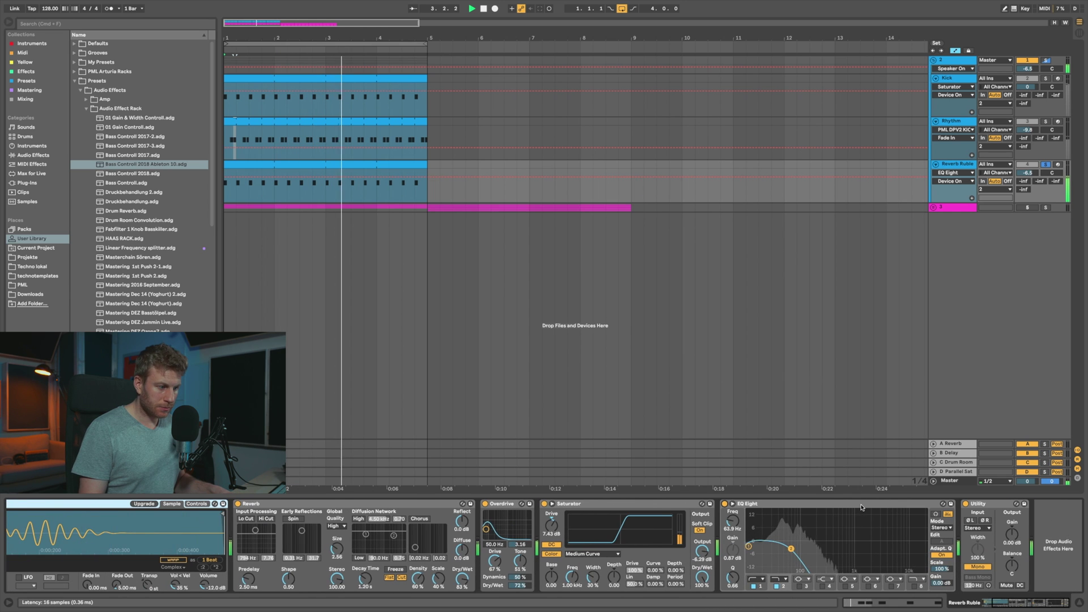
scroll(862, 508, left, 2)
key(space)
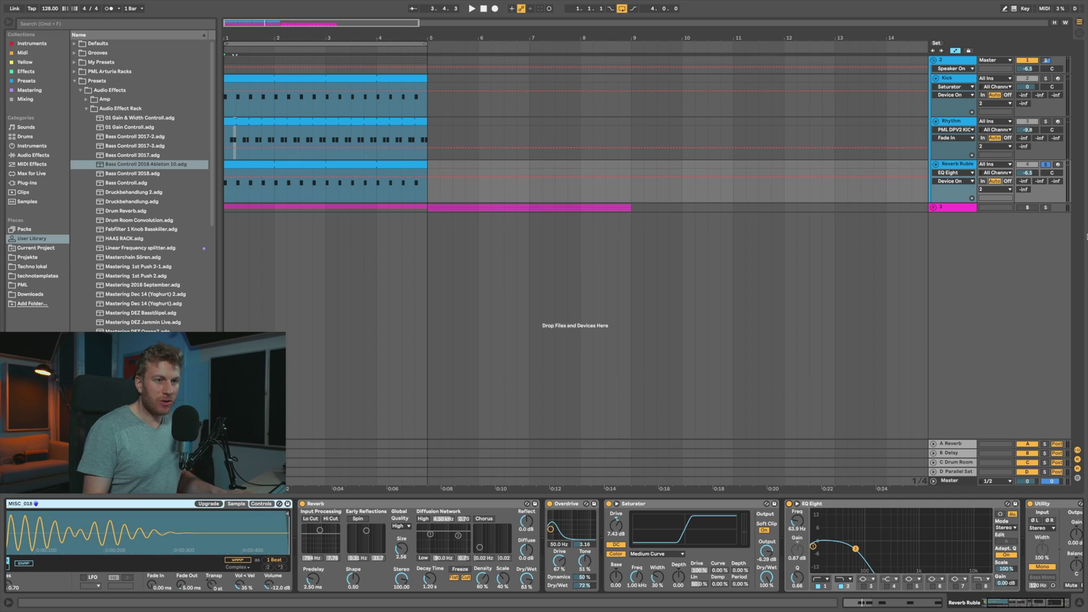
- Mute the Rhythm track and compare the kick during playback with the Reverb Ruble track unmuted and muted
click(1030, 122)
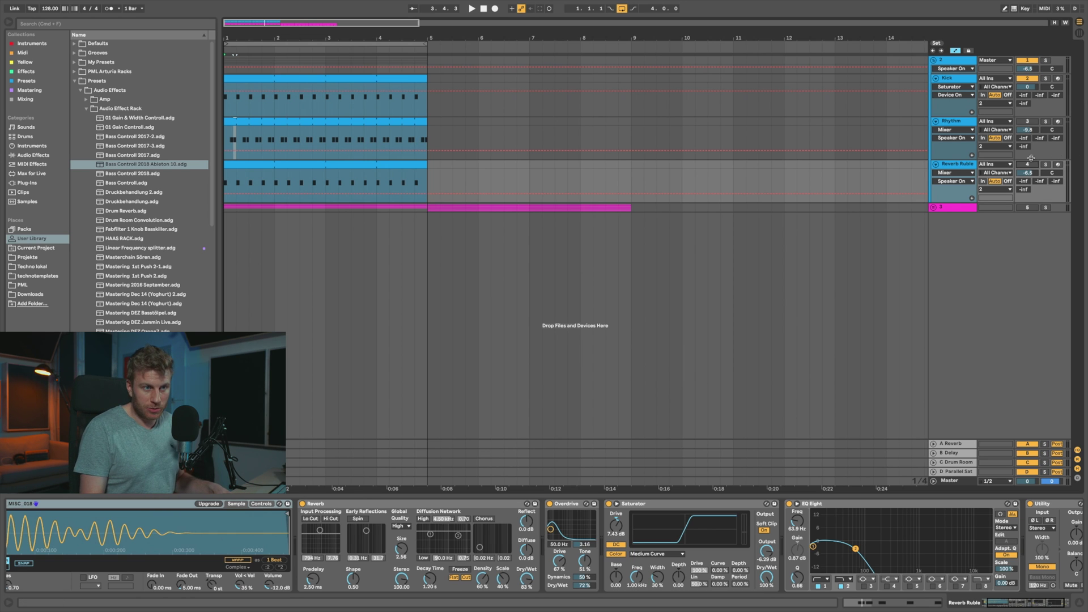
key(space)
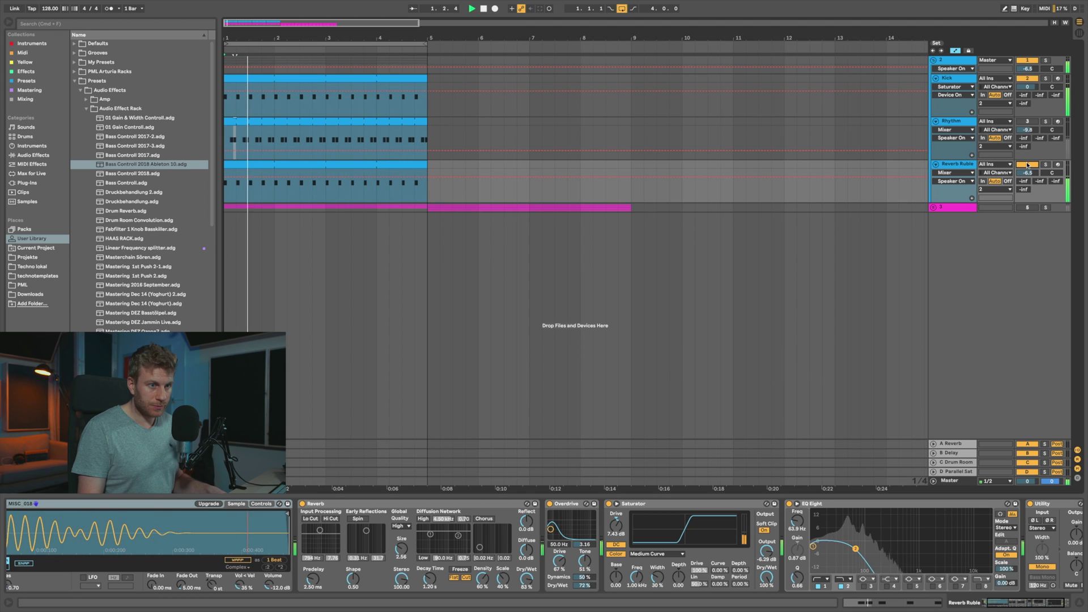
click(1027, 165)
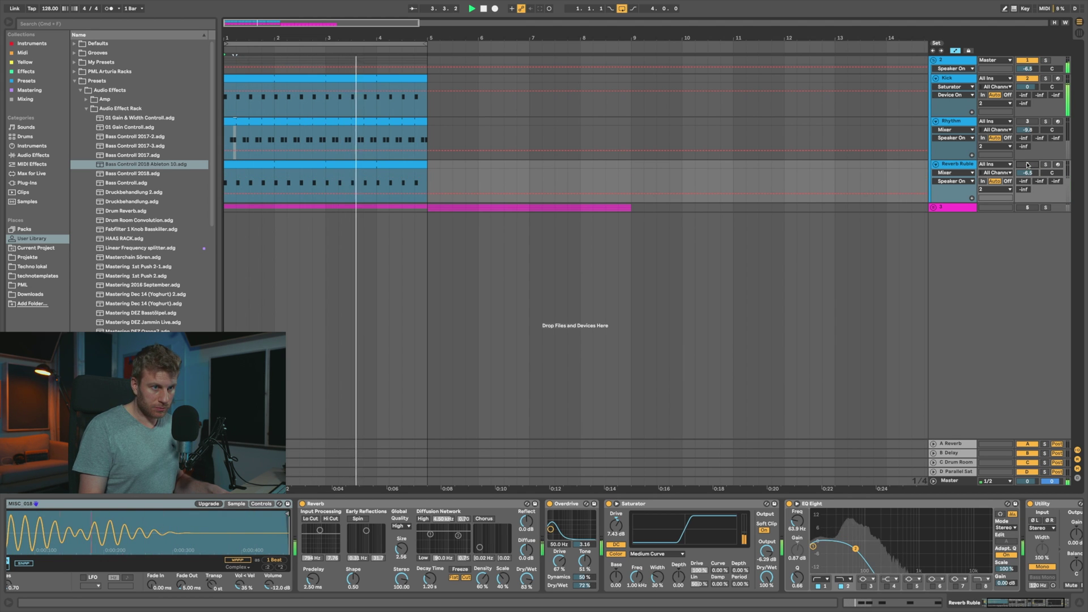
click(1028, 165)
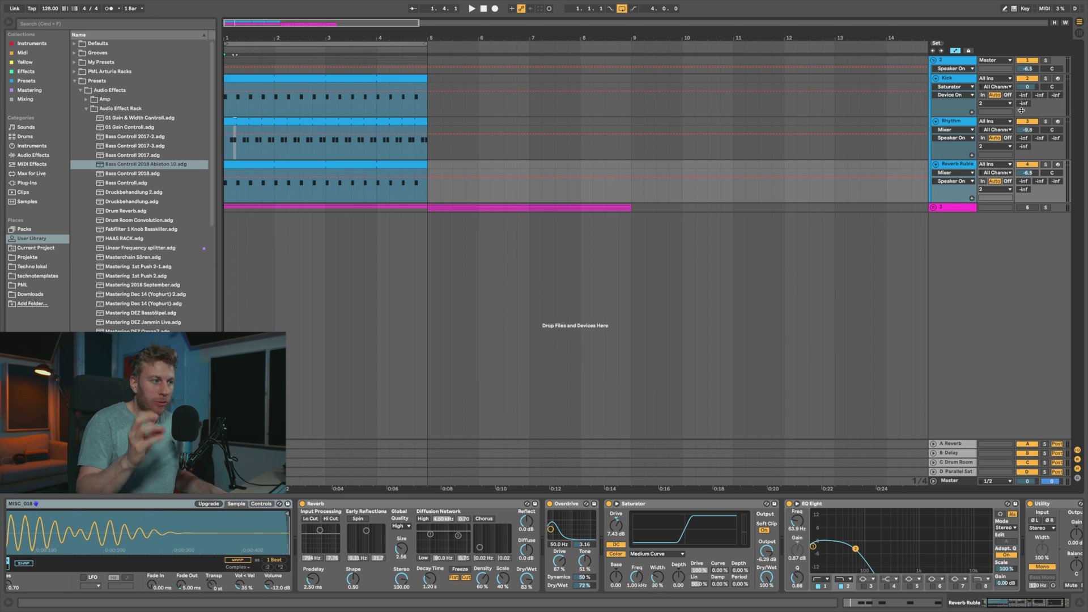
- Play all three layers and compare the groove with the Rhythm and Reverb Ruble tracks muted and unmuted, leaving both on
key(space)
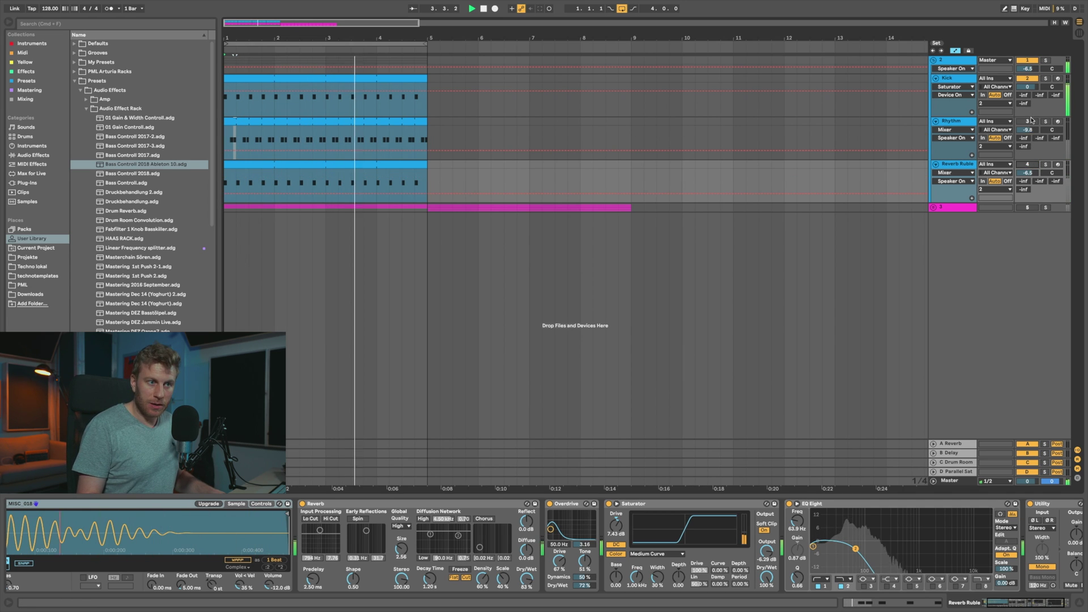
click(1027, 164)
click(1028, 121)
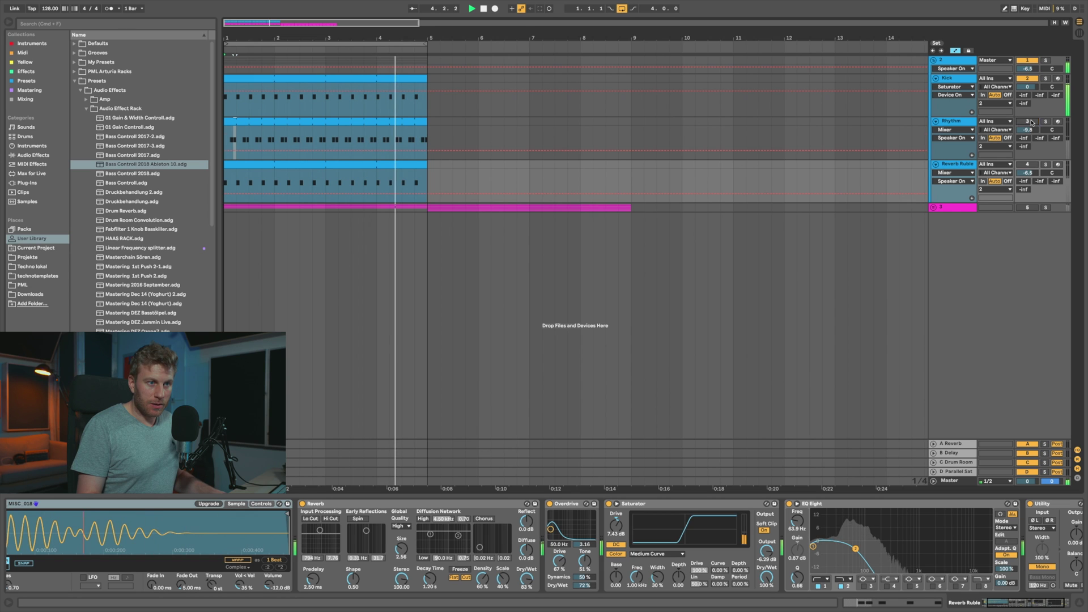
click(1029, 165)
click(1028, 122)
click(1028, 121)
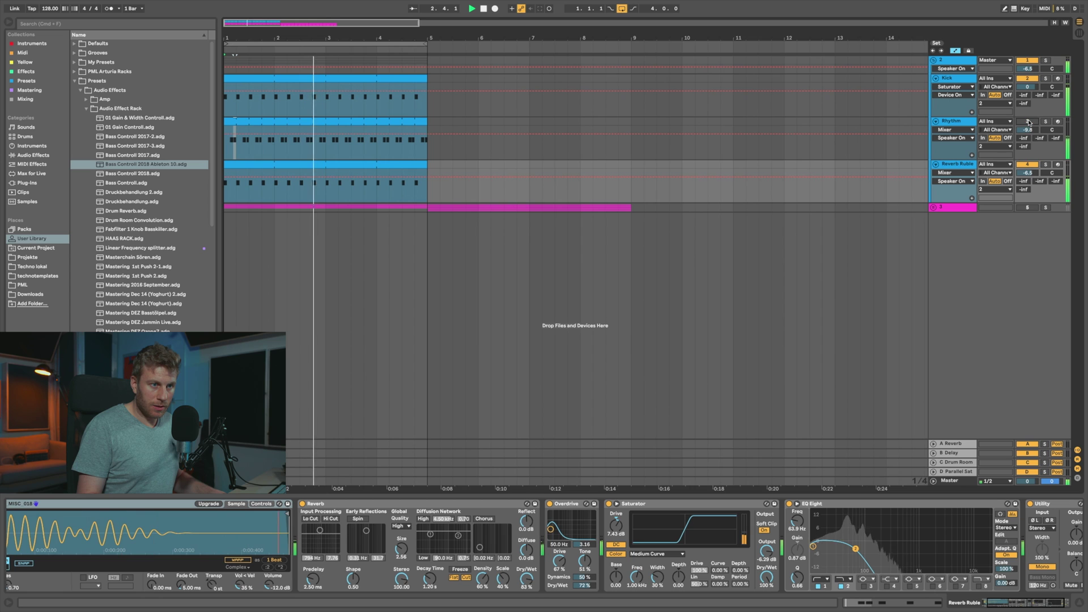
click(1029, 121)
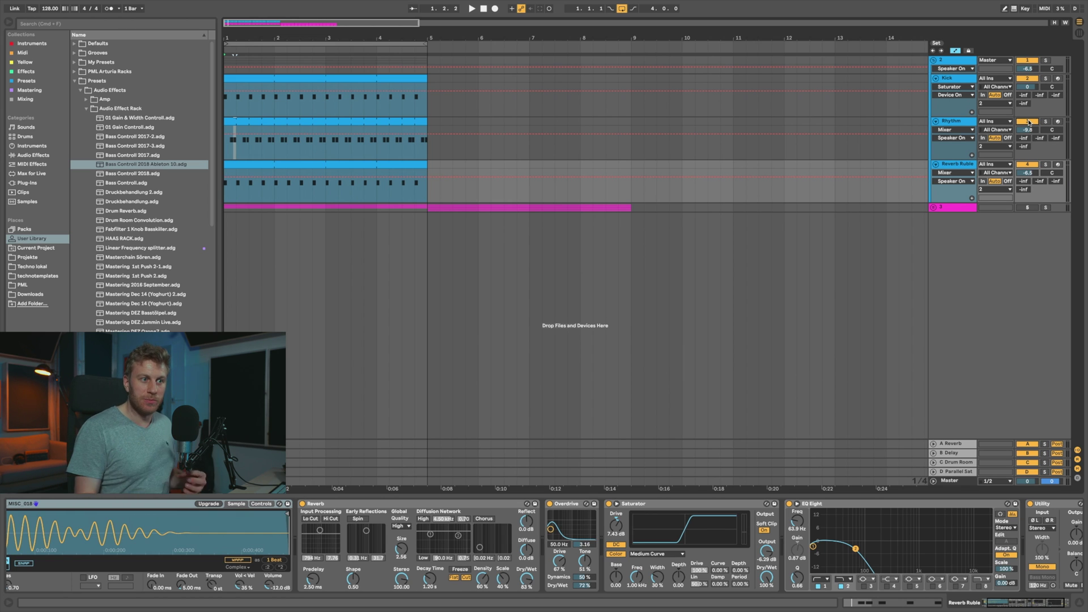
- Turn on the group track's Bass Control rack and deactivate its devices from A Bit Warmer through Ozone 9
click(966, 86)
click(957, 62)
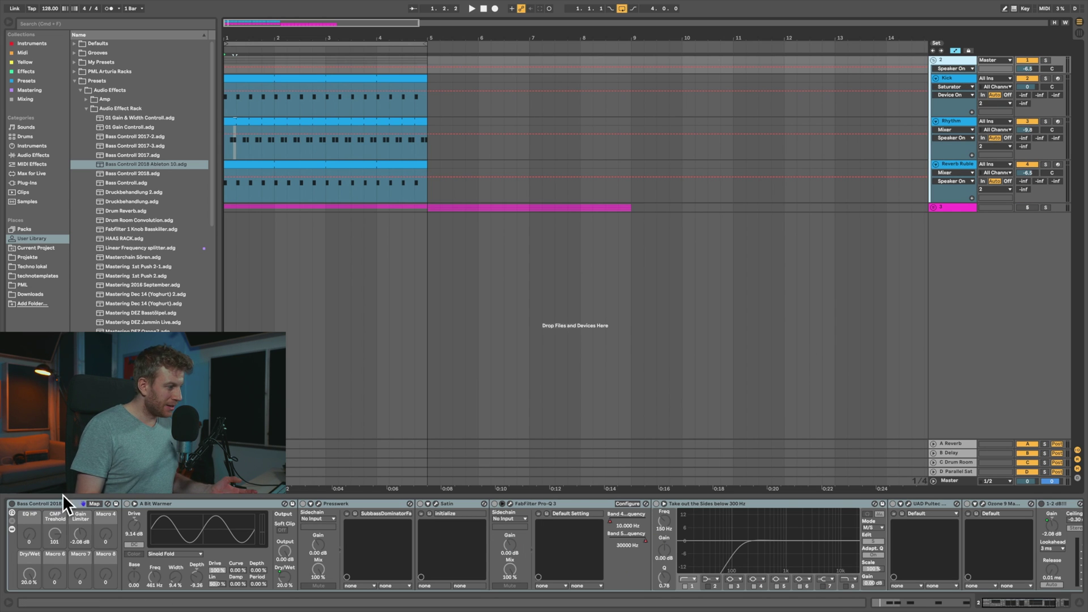
click(12, 503)
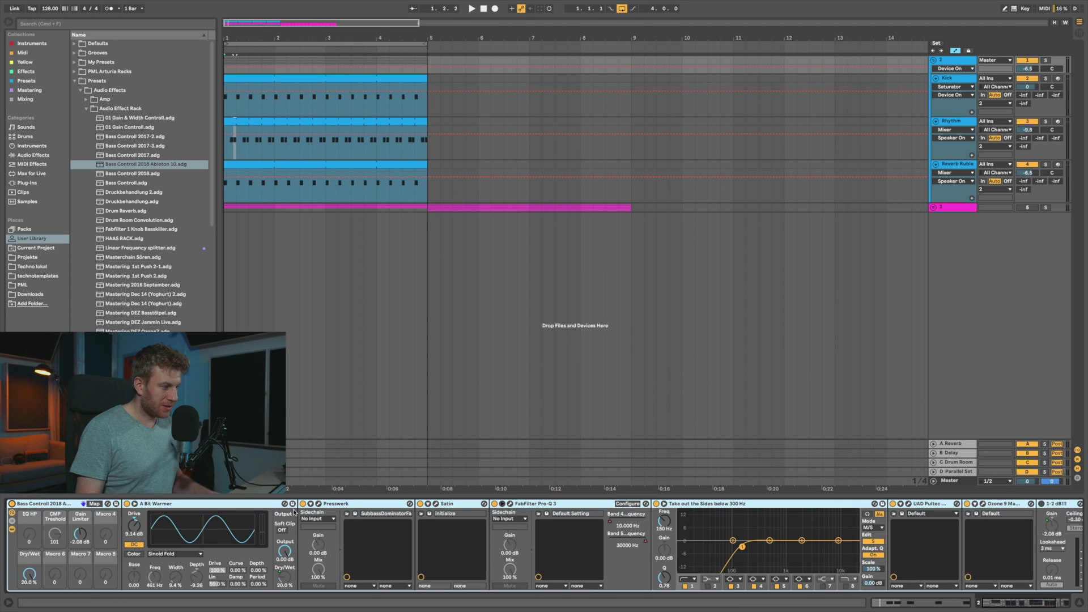
click(235, 504)
scroll(597, 503, right, 5)
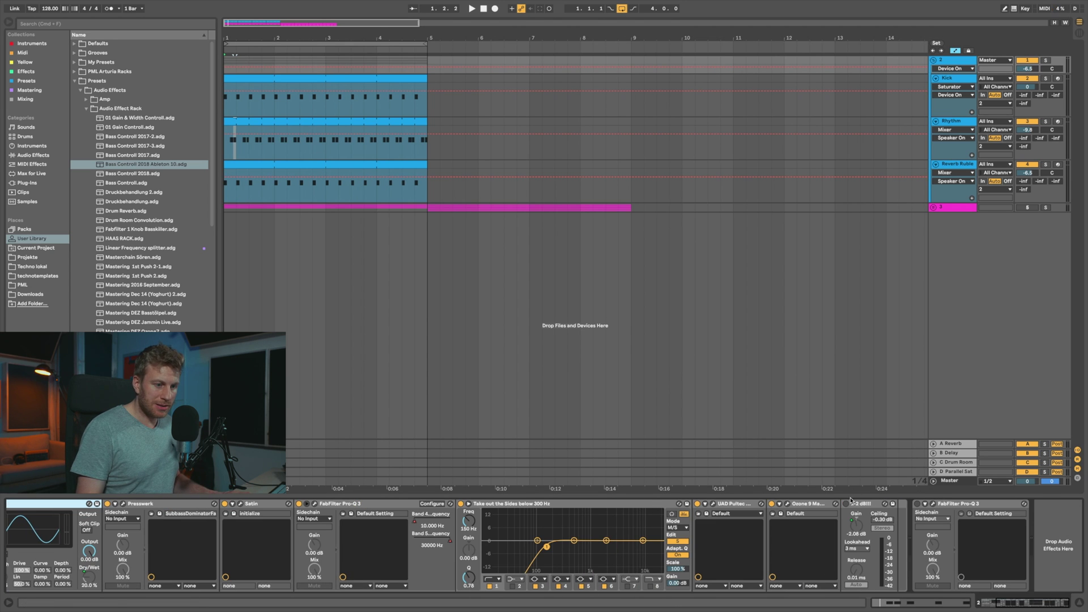
shift+click(809, 504)
key(0)
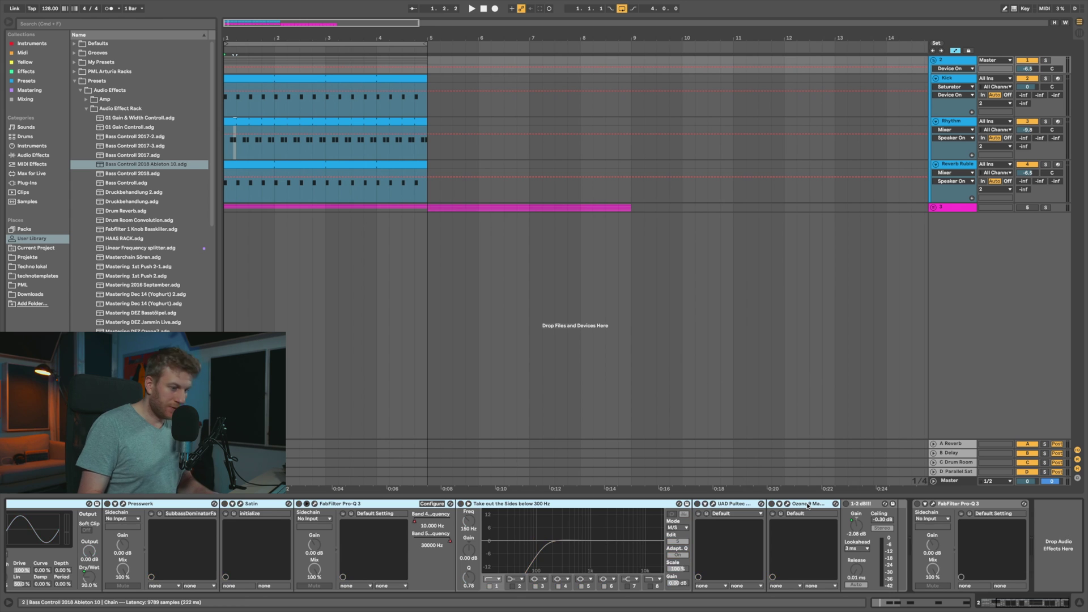
- Play back the group and turn on the A Bit Warmer saturator to hear its effect
scroll(767, 506, left, 5)
click(159, 504)
key(space)
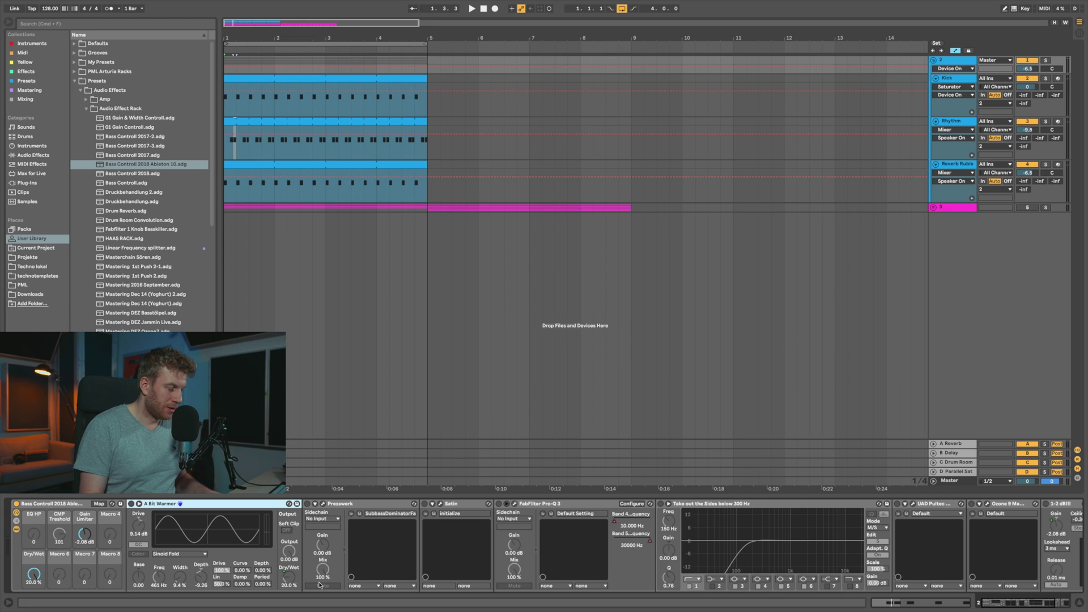
click(293, 577)
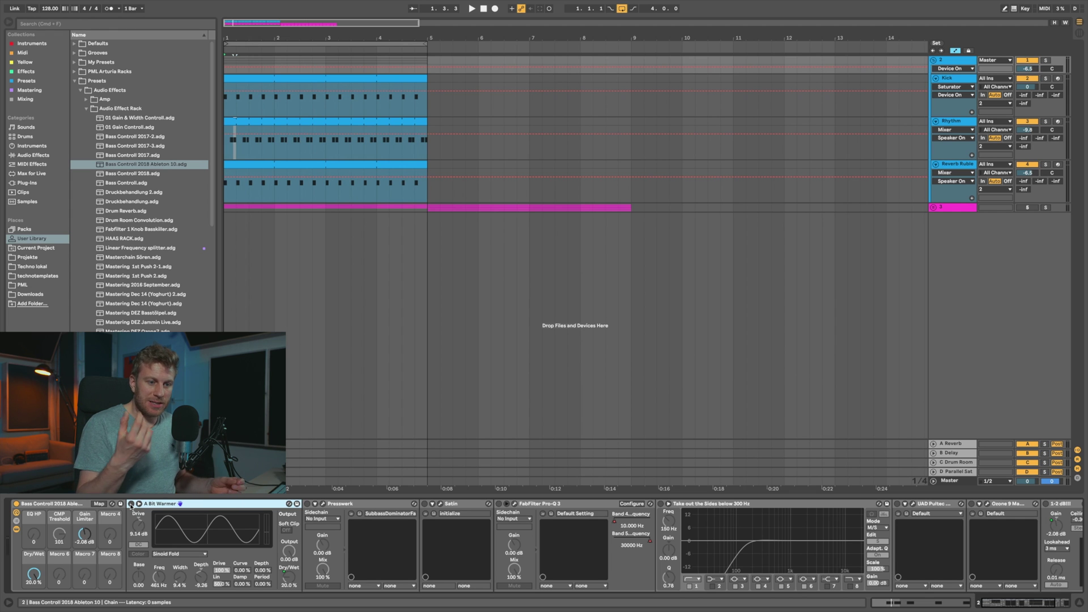
key(space)
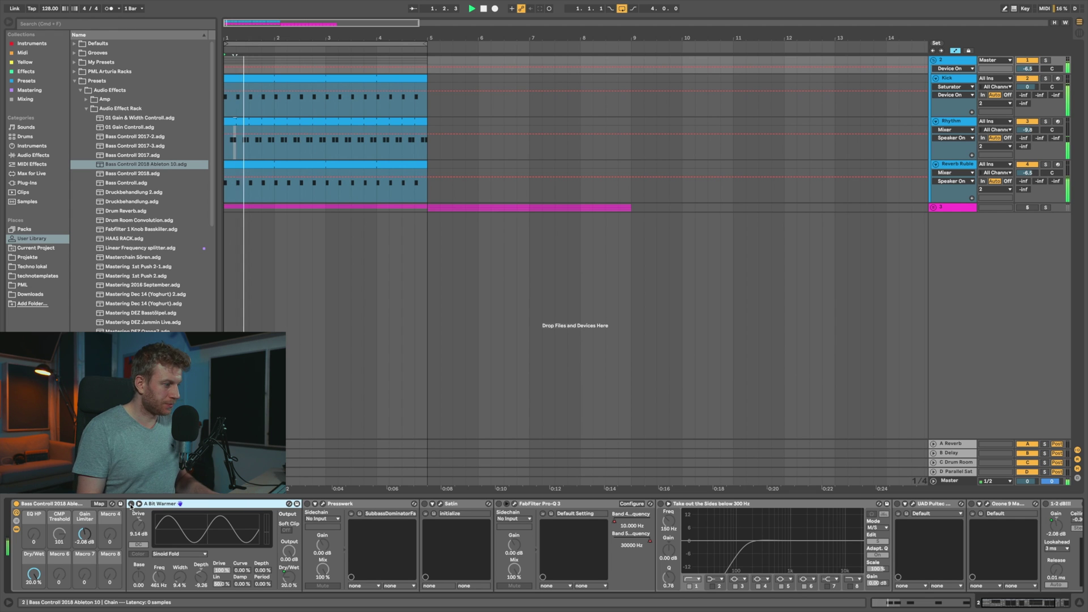
click(130, 504)
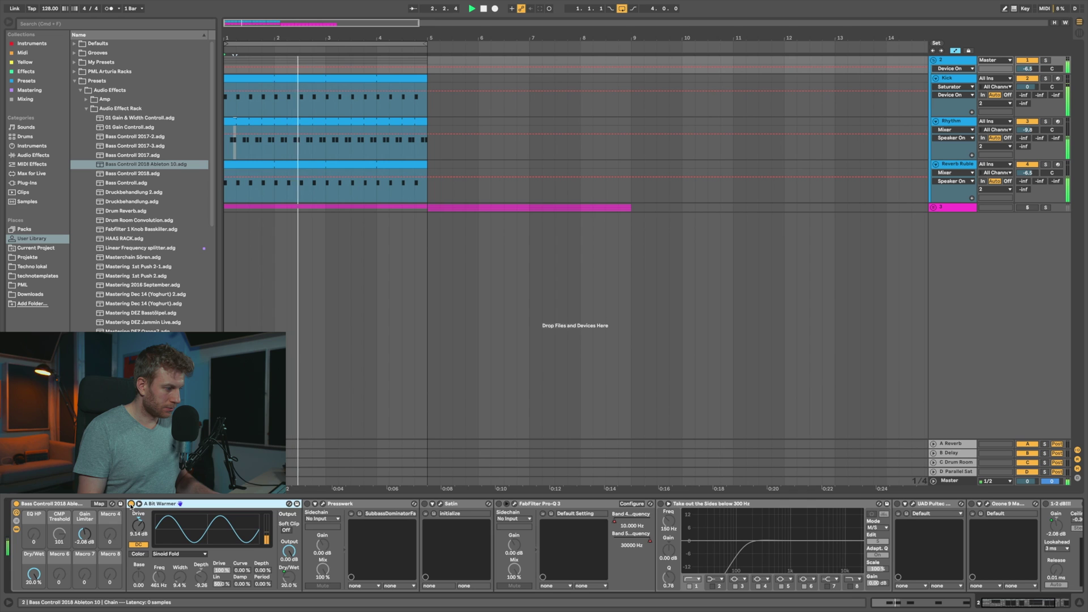
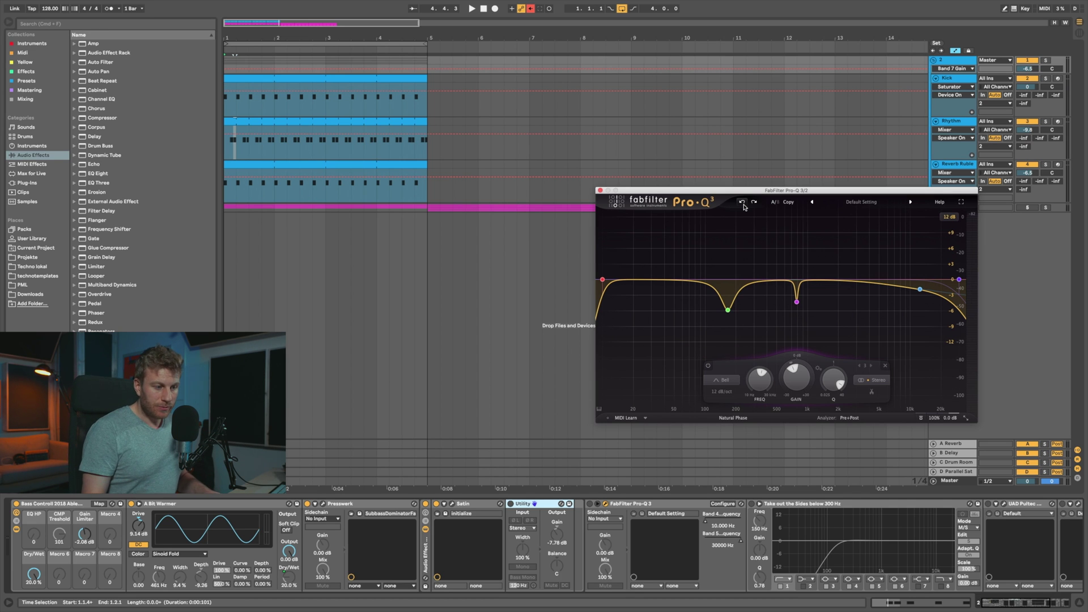
- Turn on the FabFilter Pro-Q 3 in the rack and audition its narrow 781 Hz cut in solo during playback
click(635, 506)
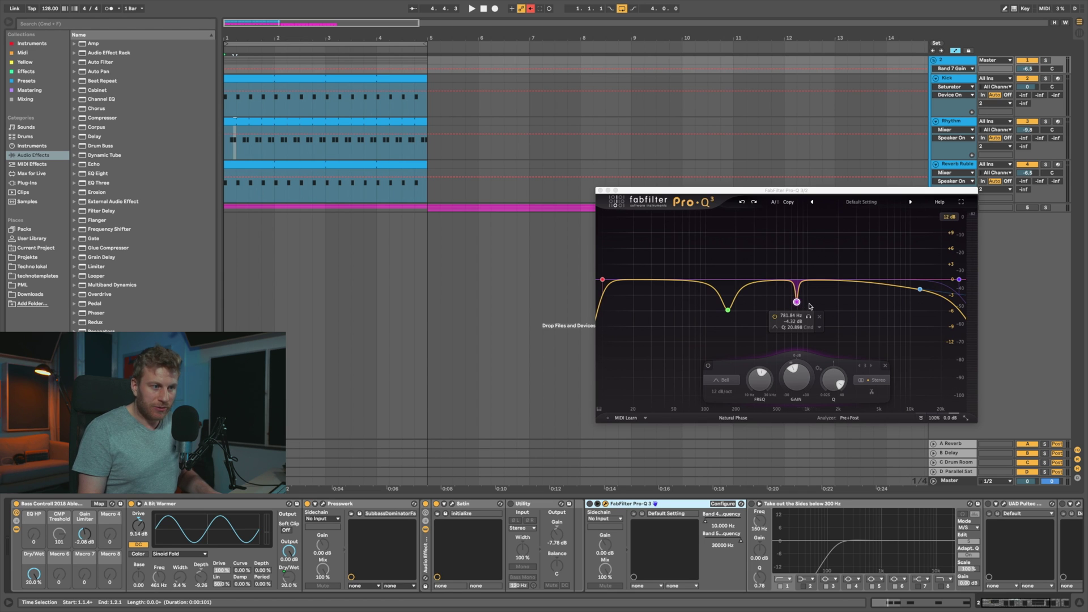
key(space)
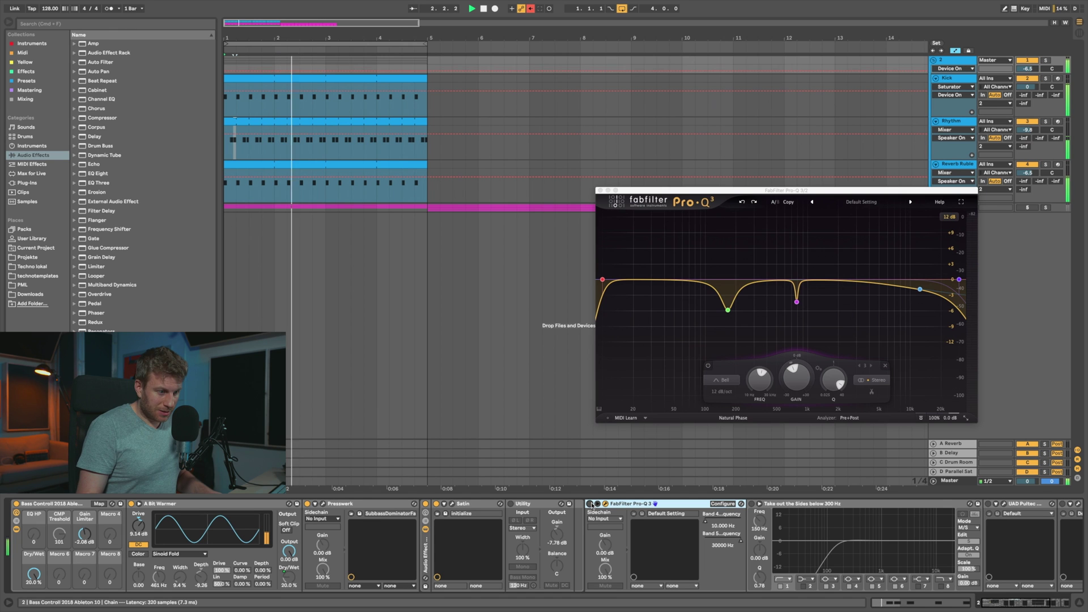
click(590, 504)
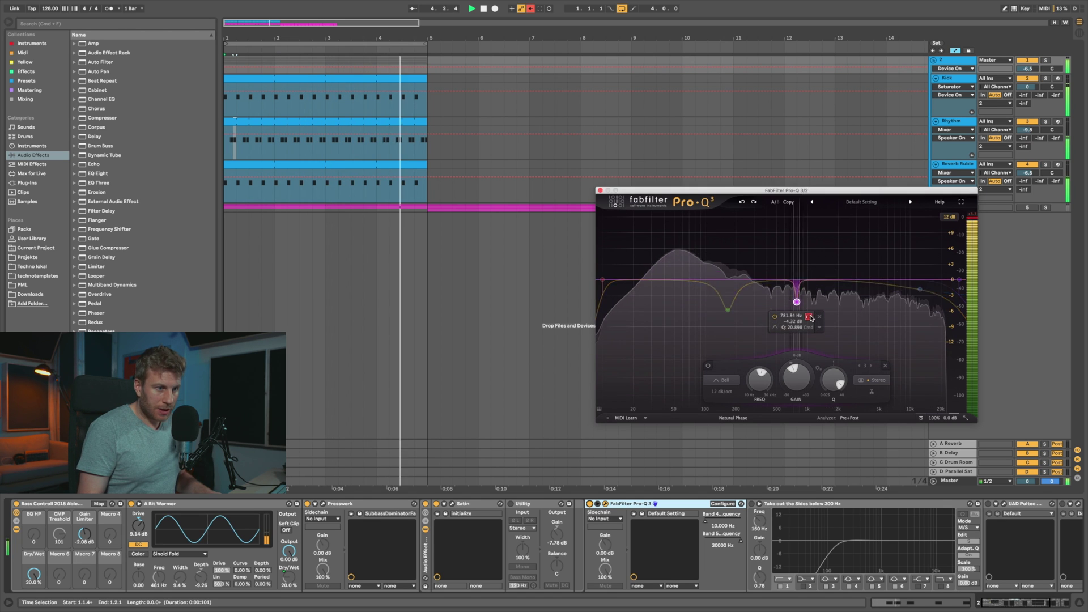
click(809, 317)
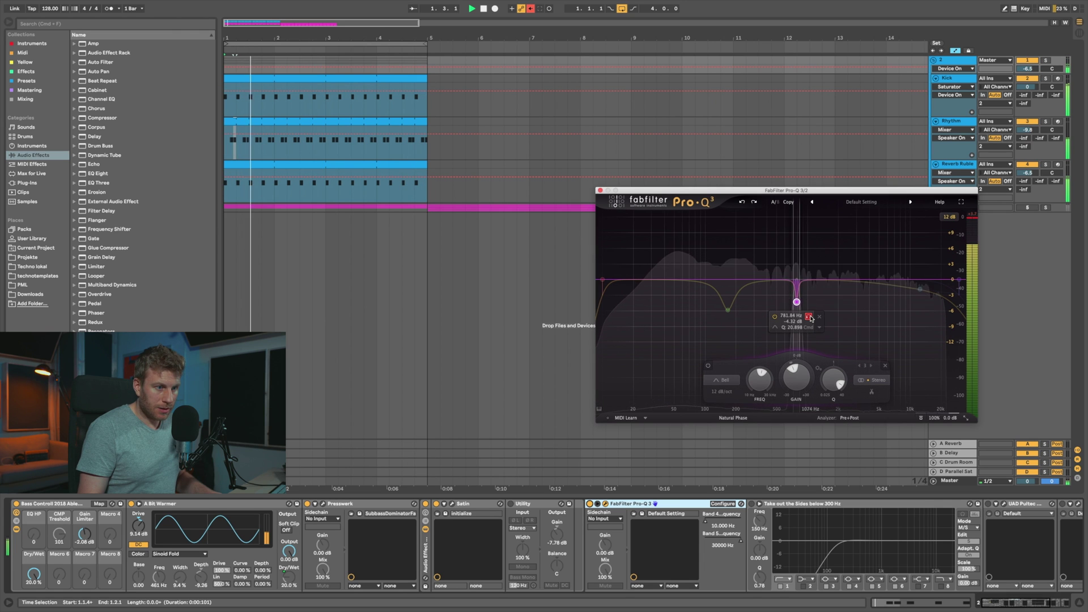
key(space)
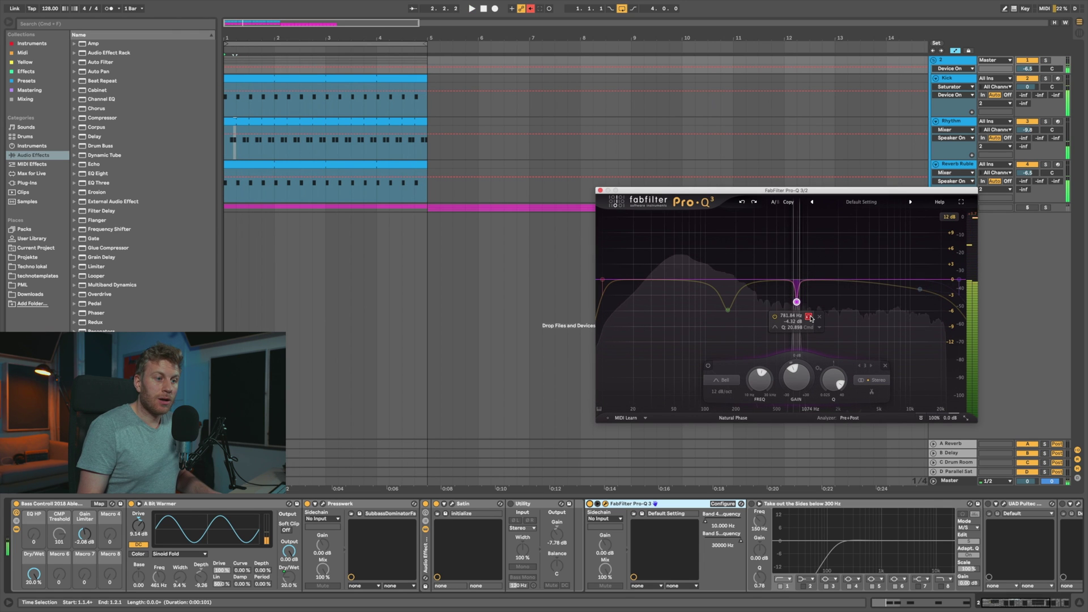
click(809, 316)
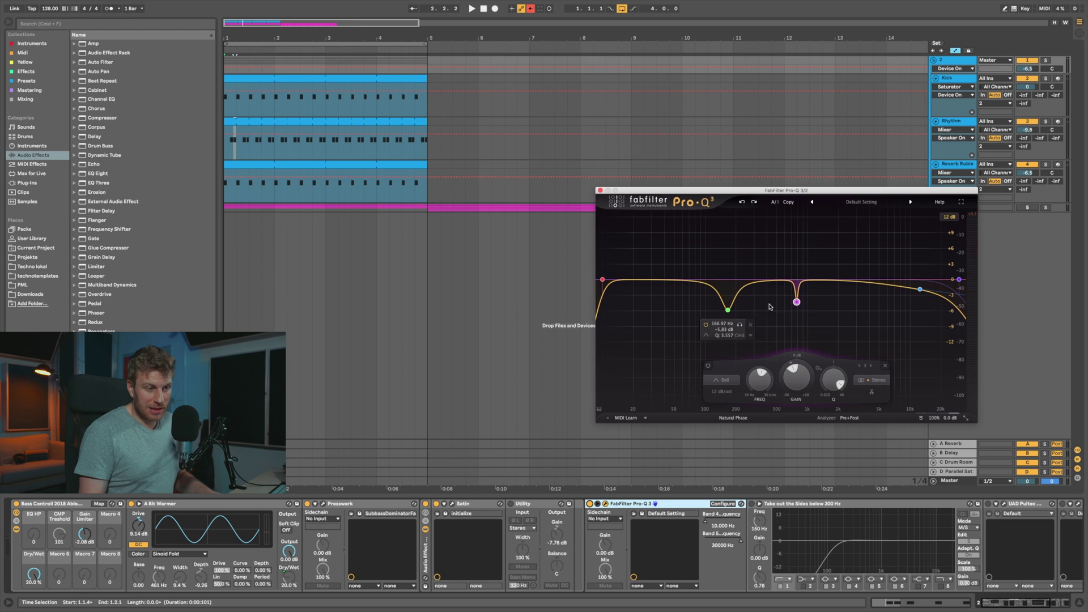
- Select the narrow 781 Hz band and compare the full sound during playback with the band bypassed and re-enabled
drag(771, 242, 838, 339)
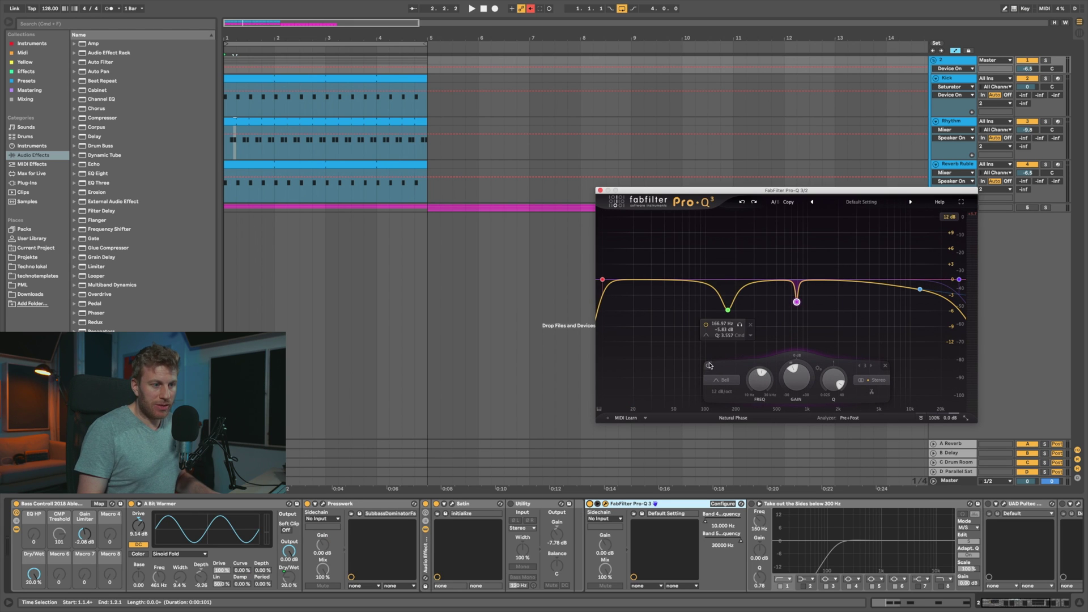
key(space)
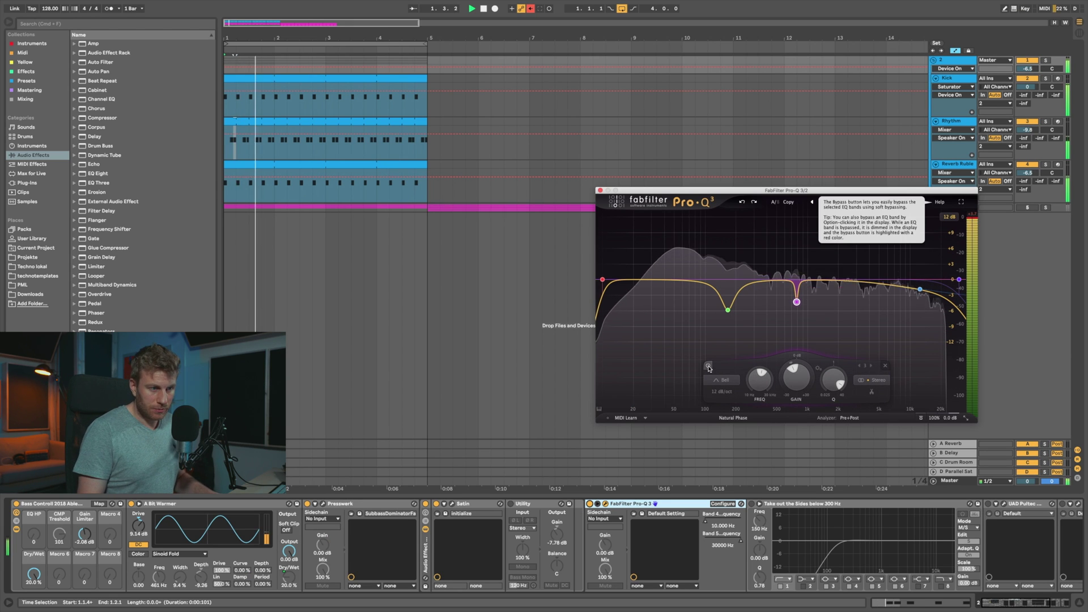
click(708, 367)
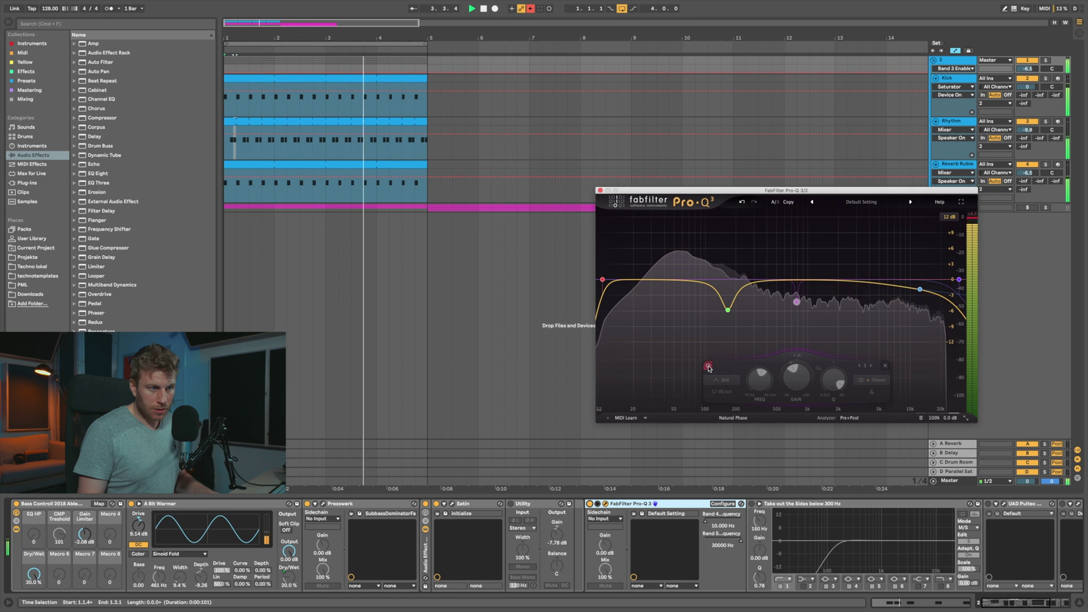
click(708, 367)
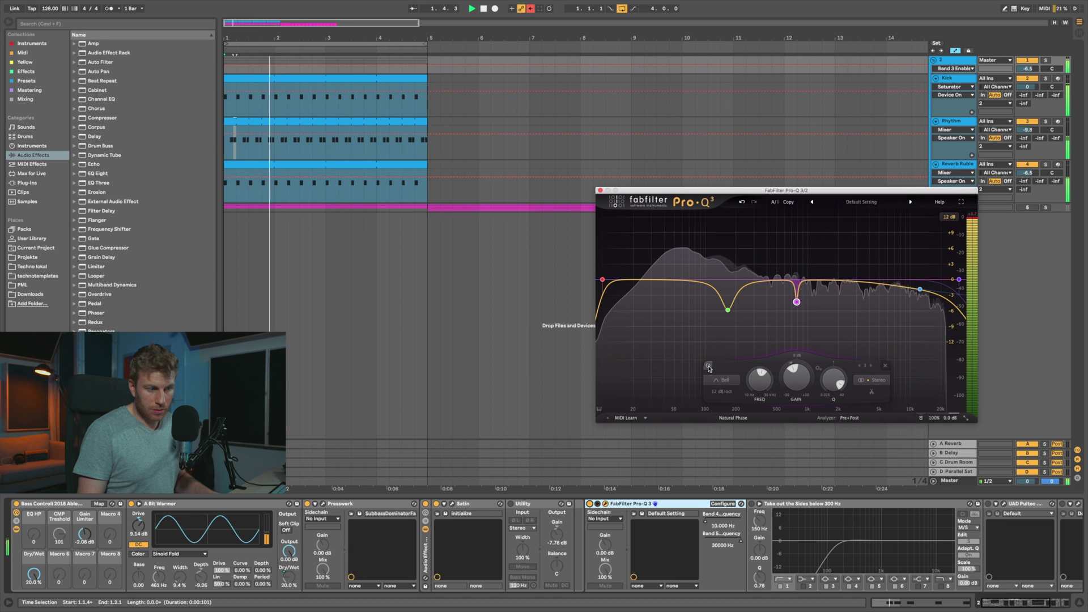
click(709, 368)
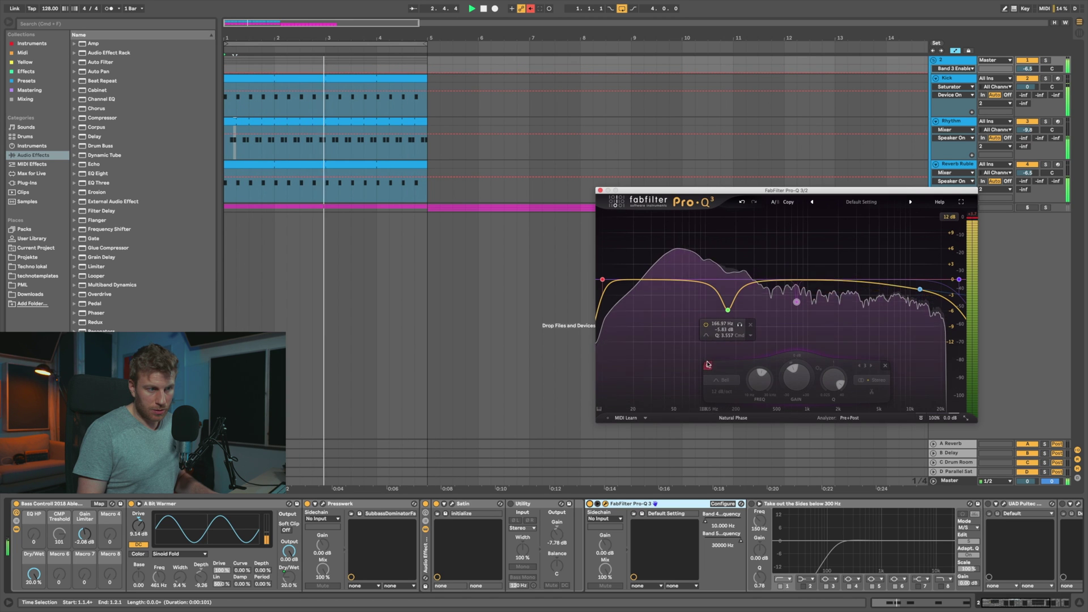
click(708, 365)
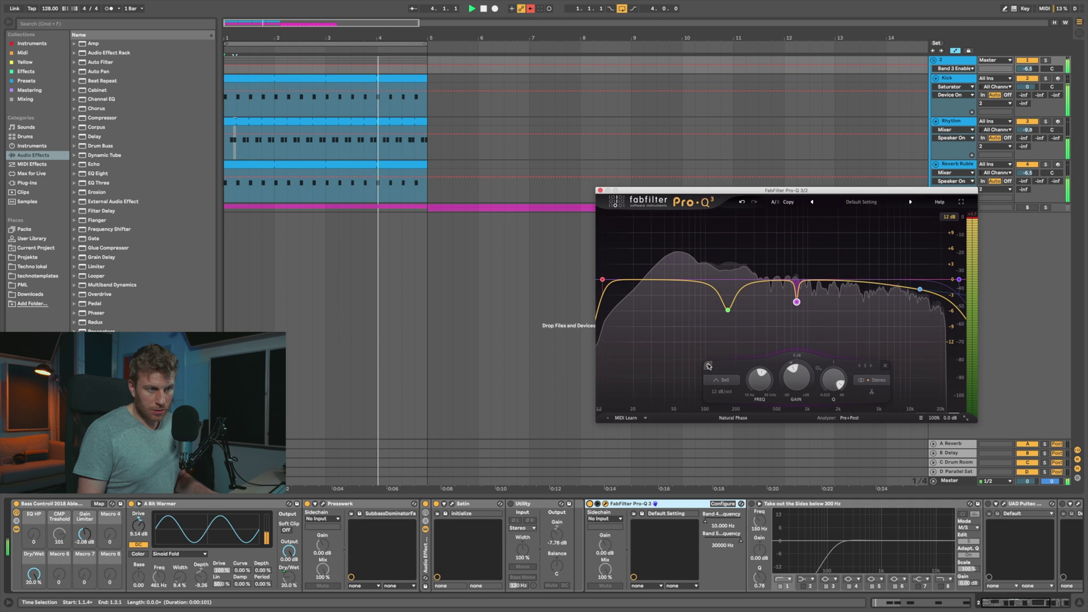
- Compare the sound with the narrow 781 Hz band bypassed, and deepen its cut to about -7.55 dB with a Q of about 20.14
click(708, 365)
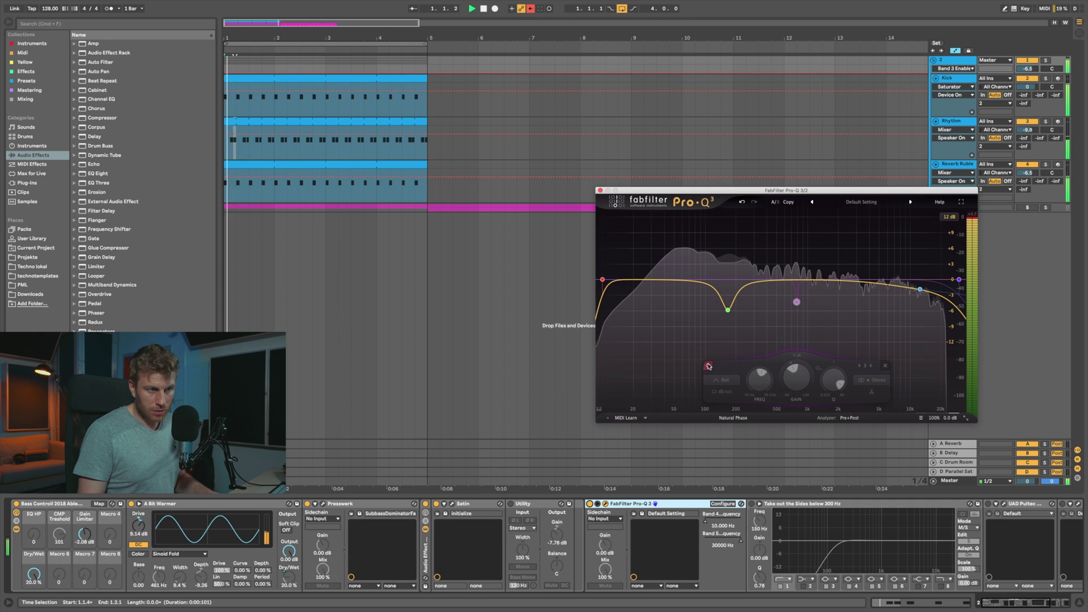
click(708, 366)
scroll(750, 305, up, 1)
mouse_move(799, 306)
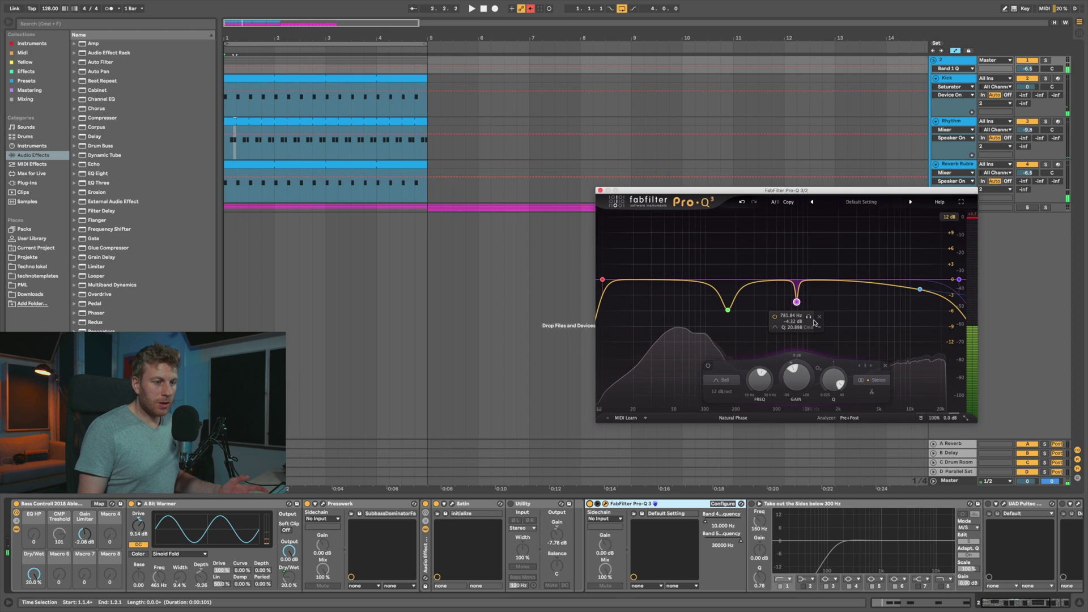
click(834, 380)
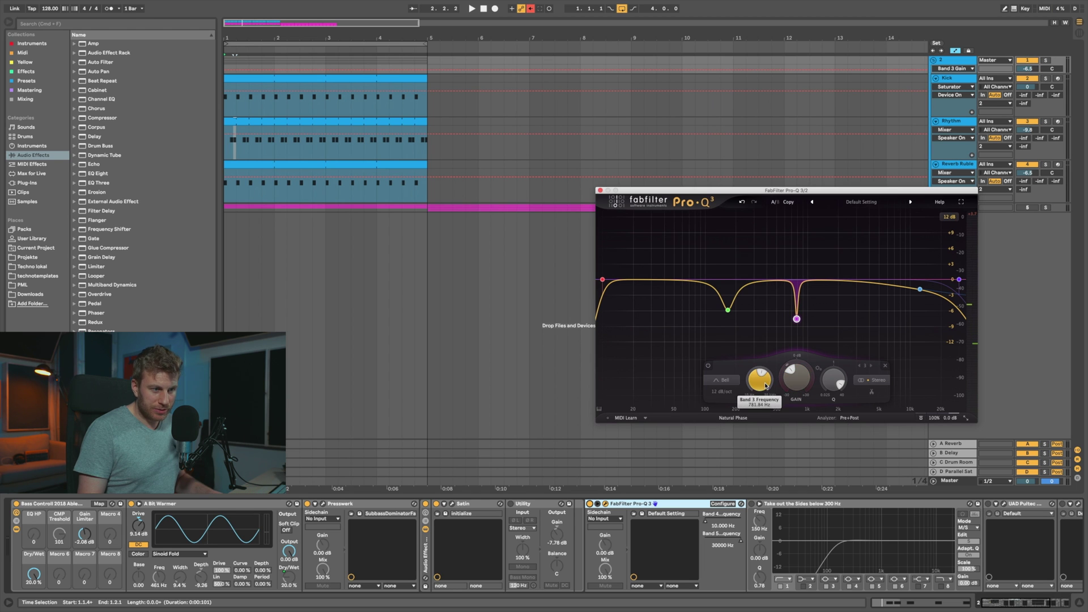
mouse_move(795, 326)
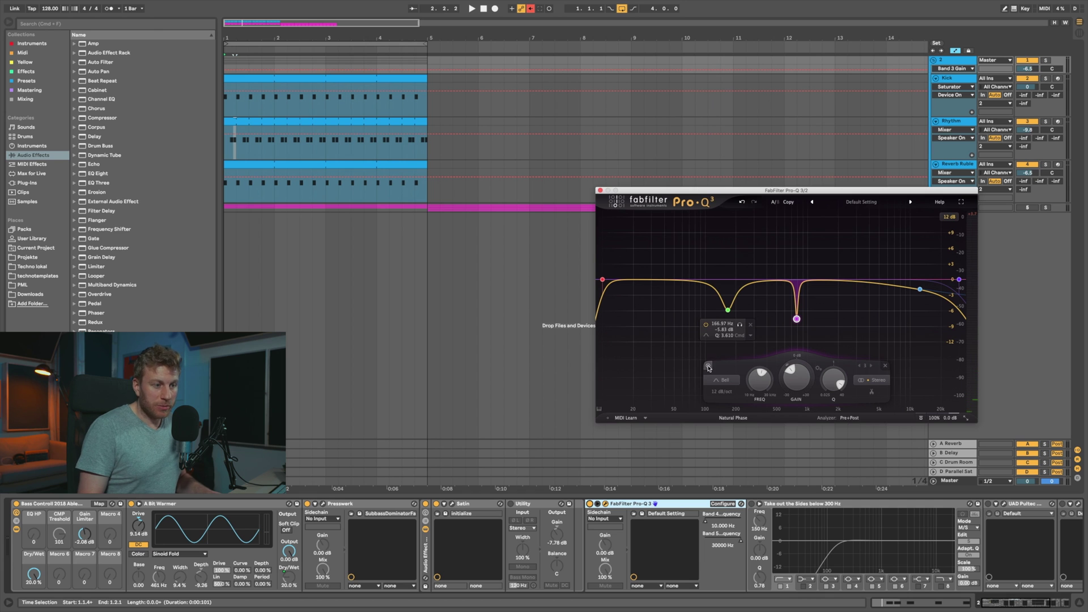
- Play back the group and compare the deepened 781 Hz cut bypassed and re-enabled
key(space)
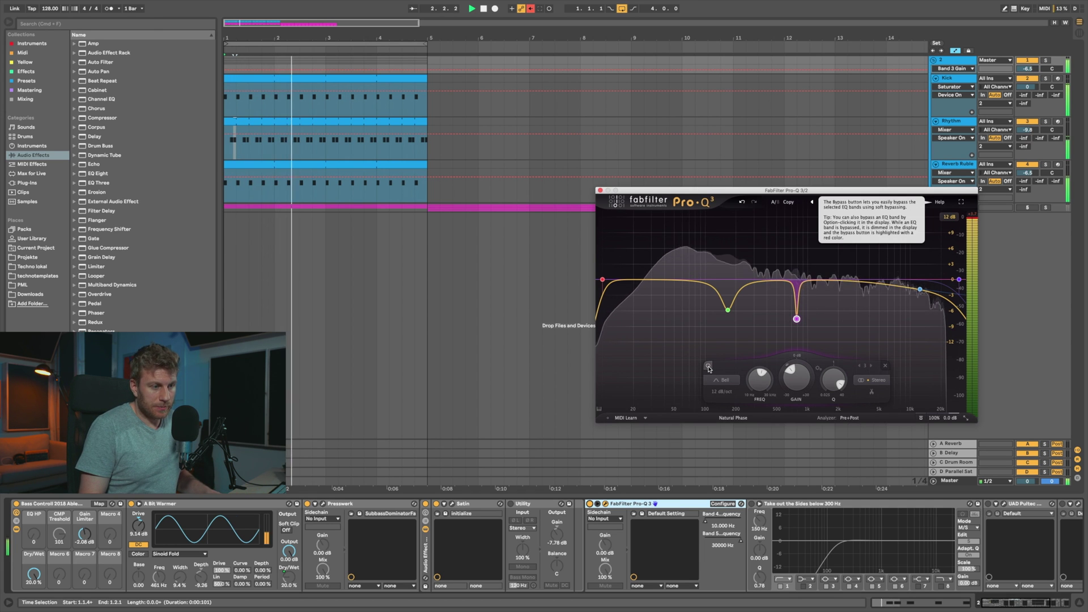
click(708, 368)
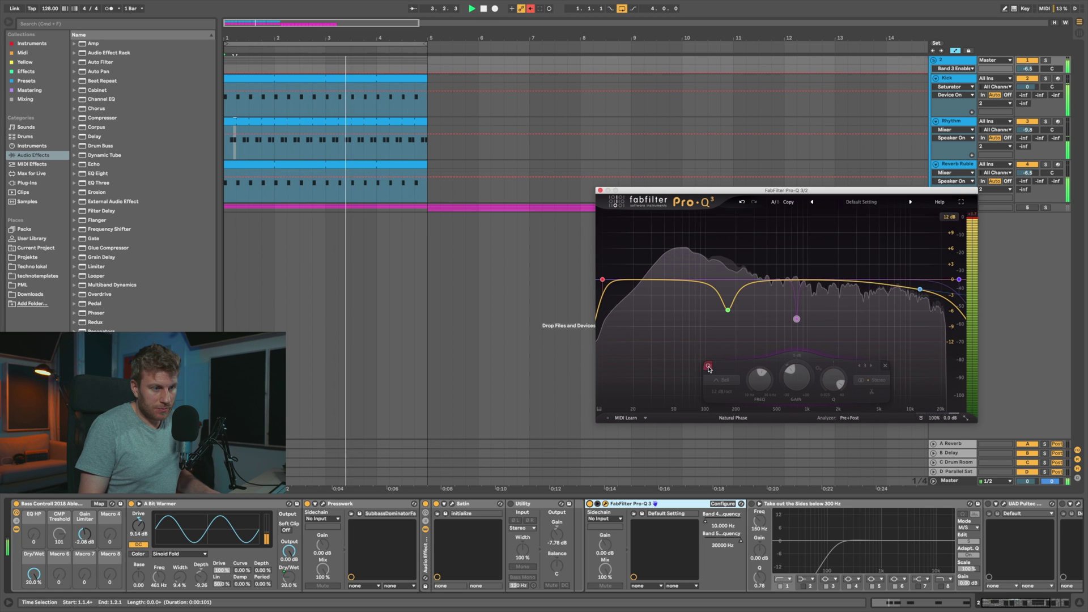
click(709, 367)
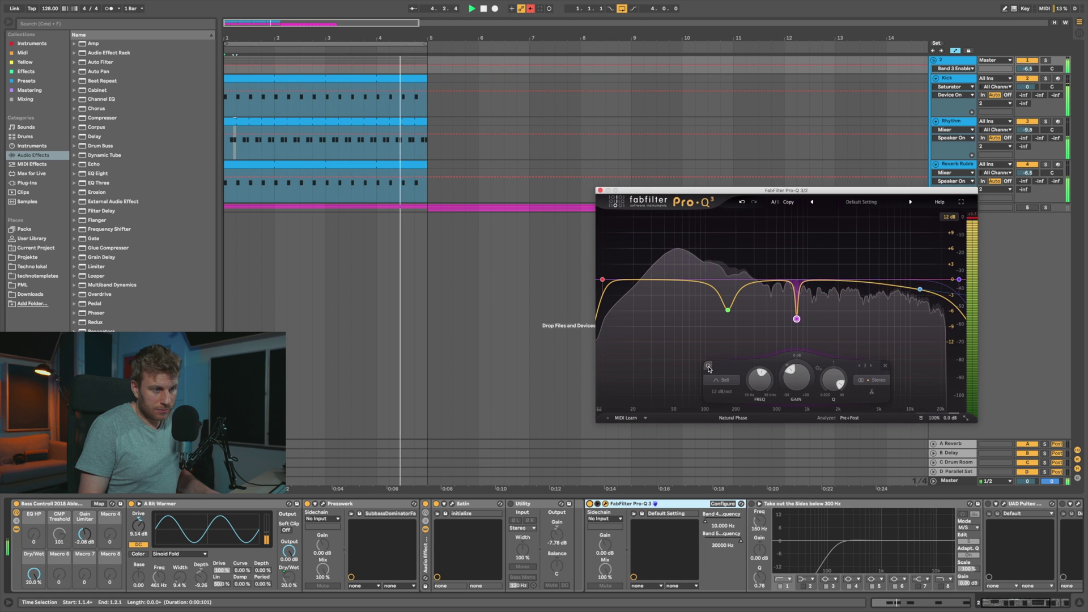
- Select the wider cut at 167 Hz and compare it bypassed and re-enabled during playback
click(721, 333)
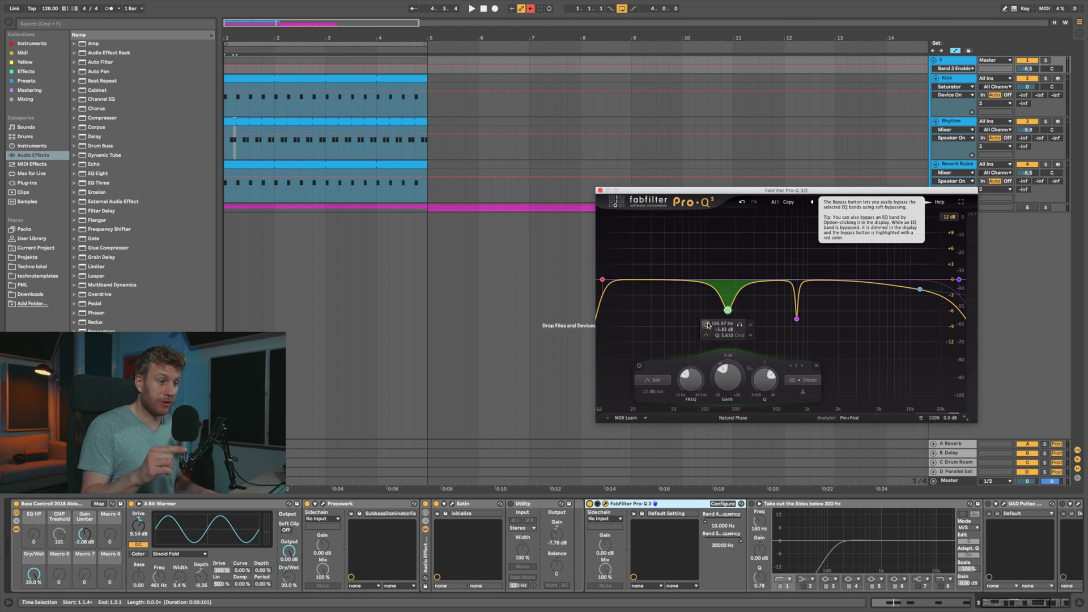
key(space)
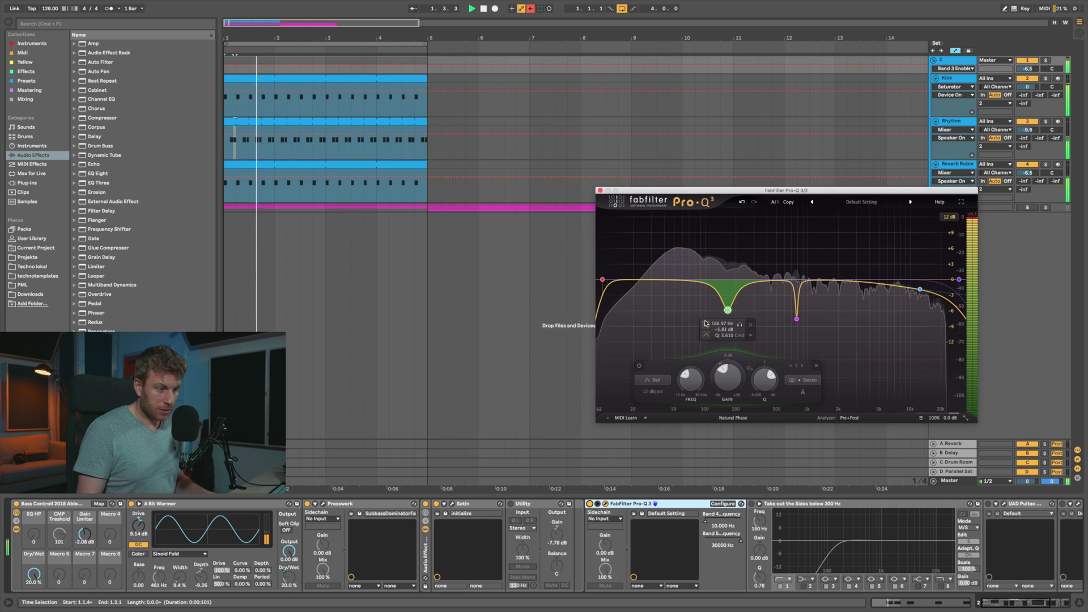
click(640, 367)
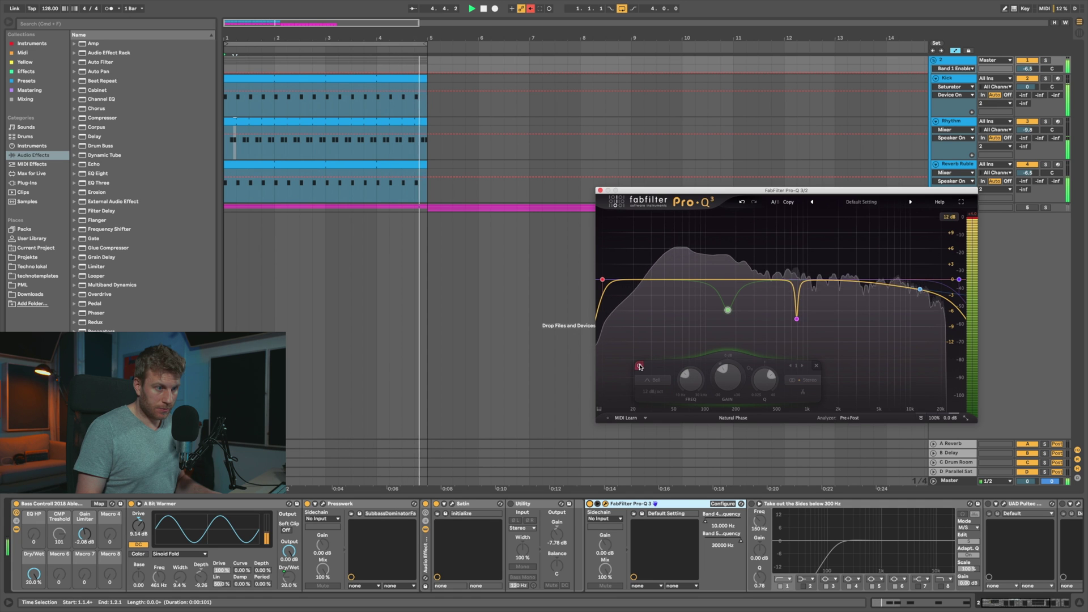
click(639, 366)
- Deepen the 167 Hz cut to about -7.84 dB and compare the result with the band bypassed and re-enabled
drag(728, 310, 729, 321)
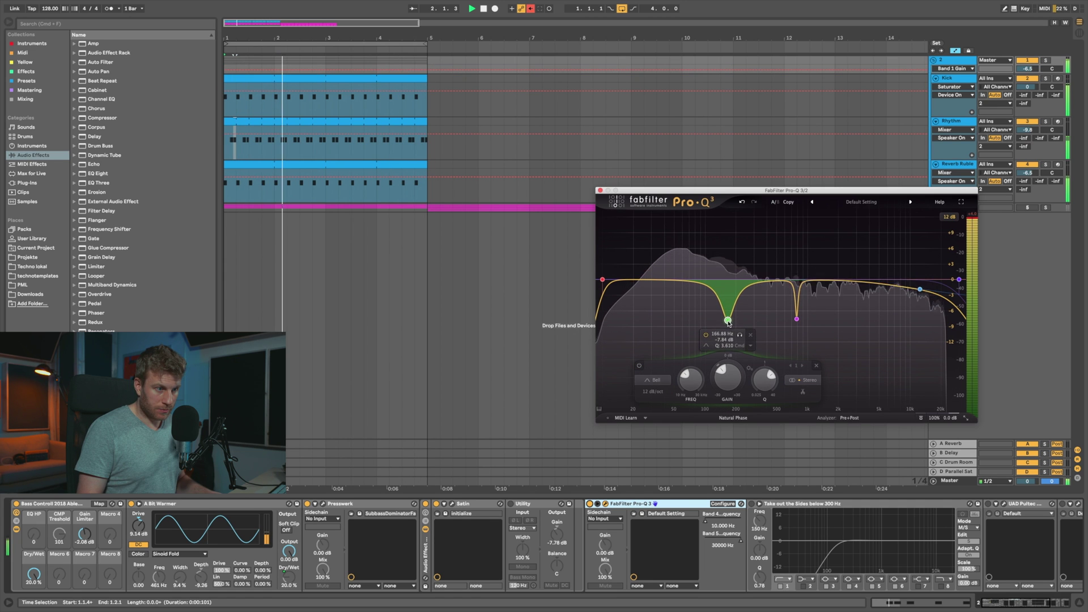
click(640, 366)
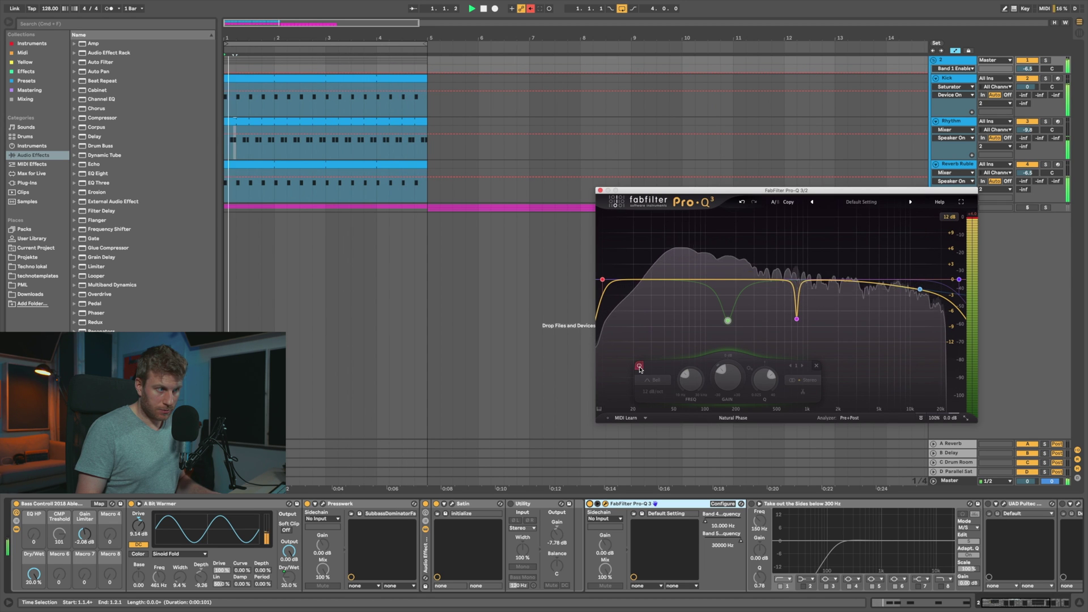
click(639, 367)
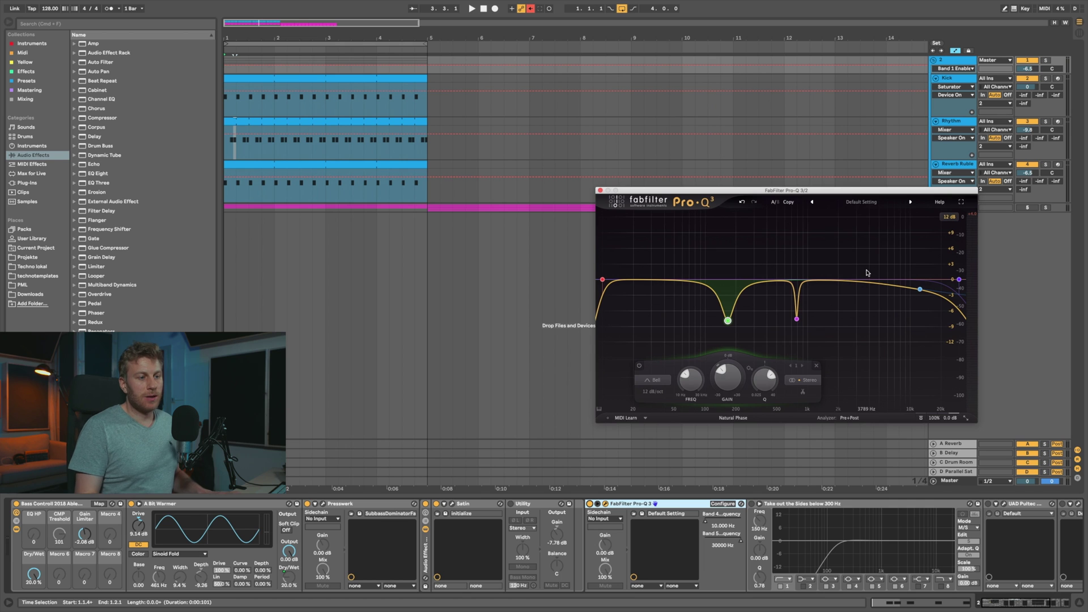
- Audition the narrow 781 Hz band in solo during playback, and close the Pro-Q 3 window
click(835, 303)
click(808, 334)
key(space)
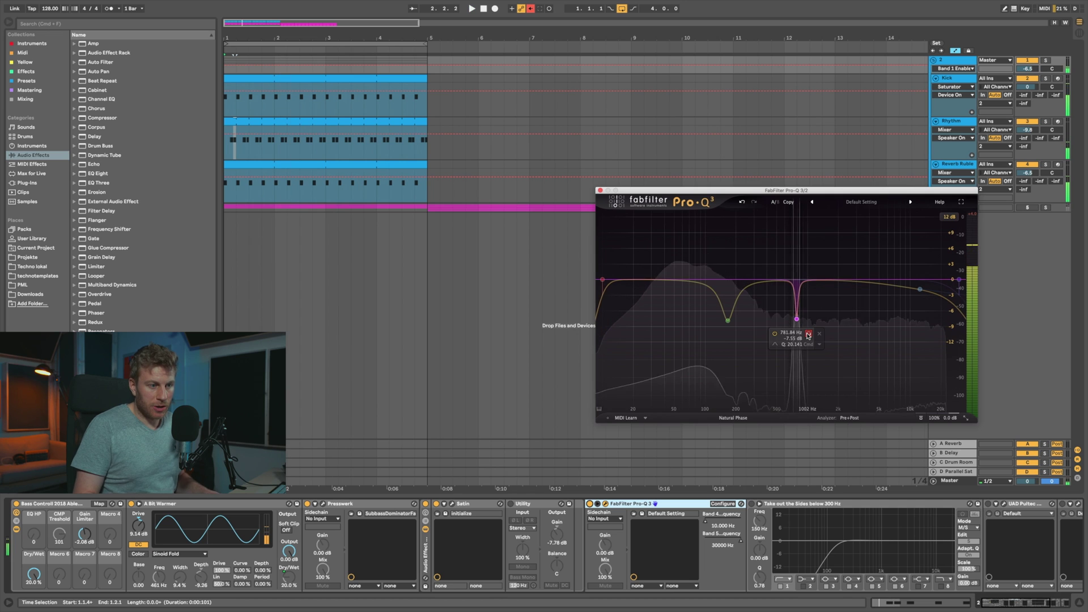
click(808, 334)
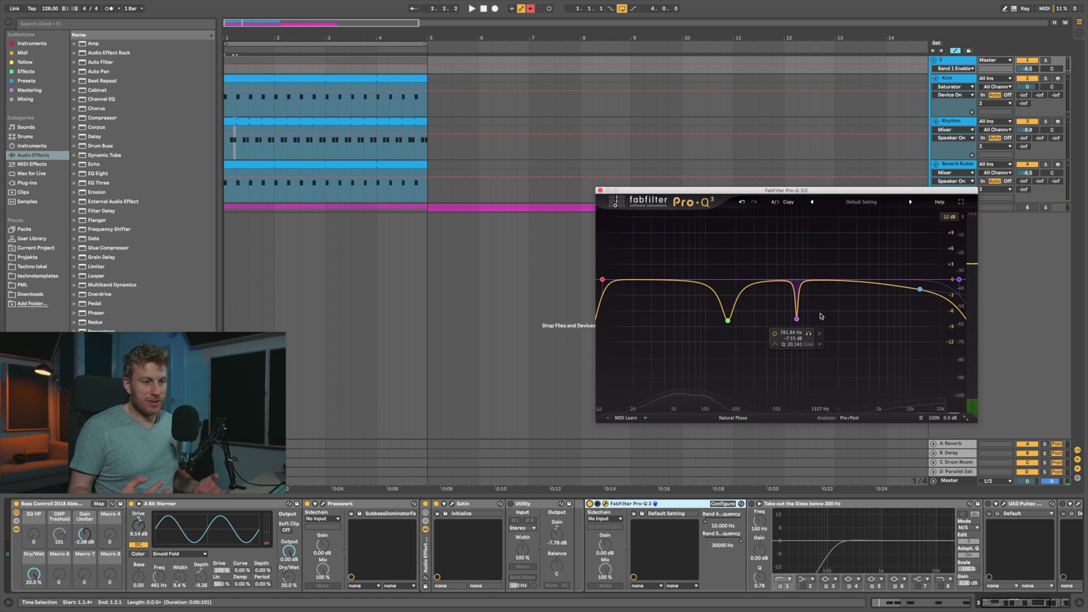
click(599, 191)
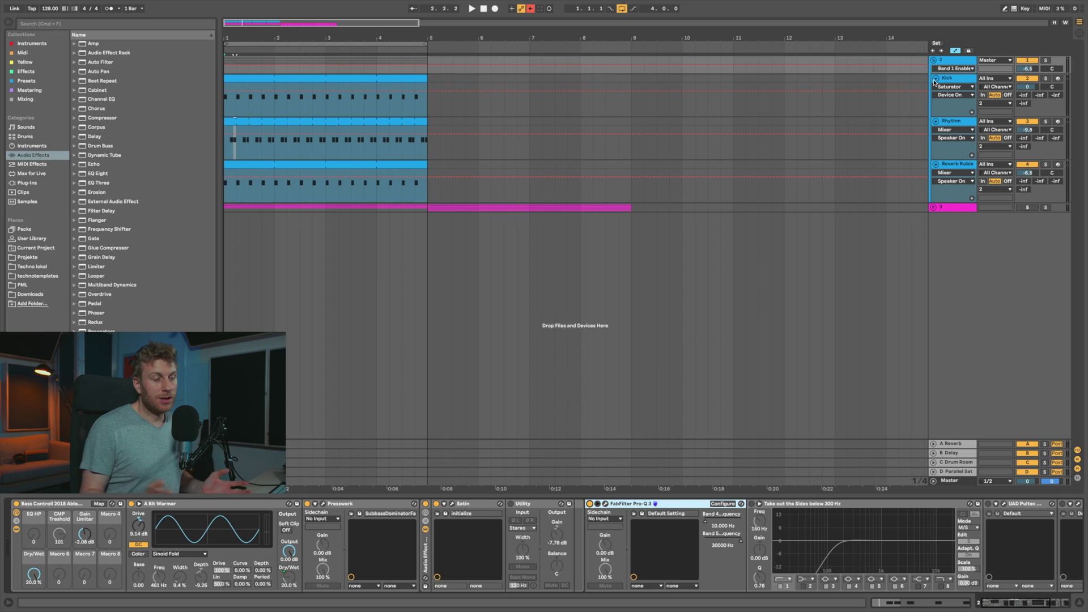
- Turn on the Take out the Sides below 300 Hz EQ in group track 2's Bass Control rack
click(959, 79)
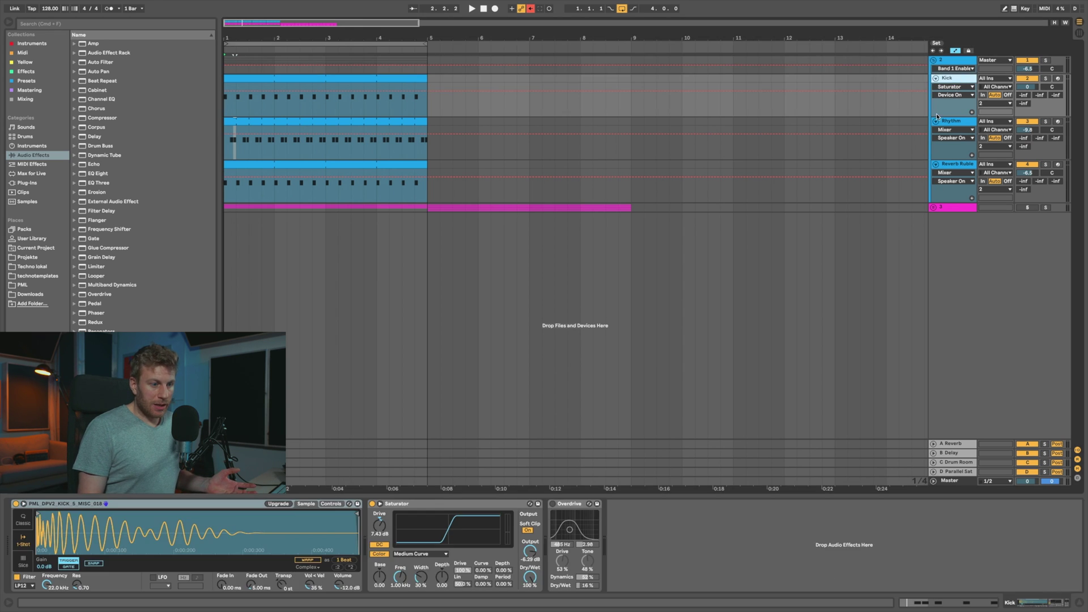
click(957, 61)
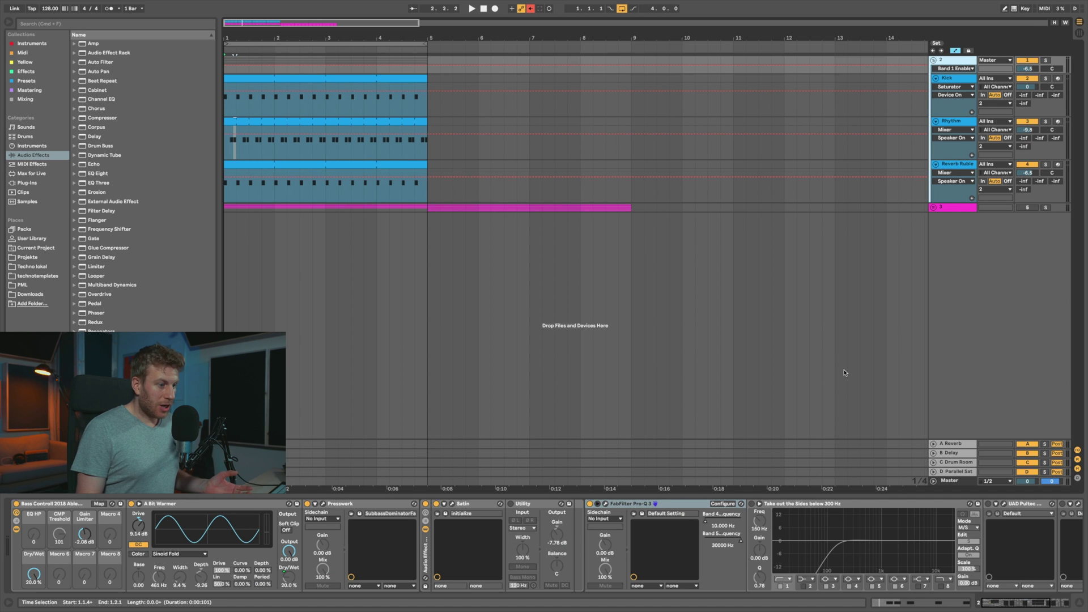
scroll(541, 519, right, 10)
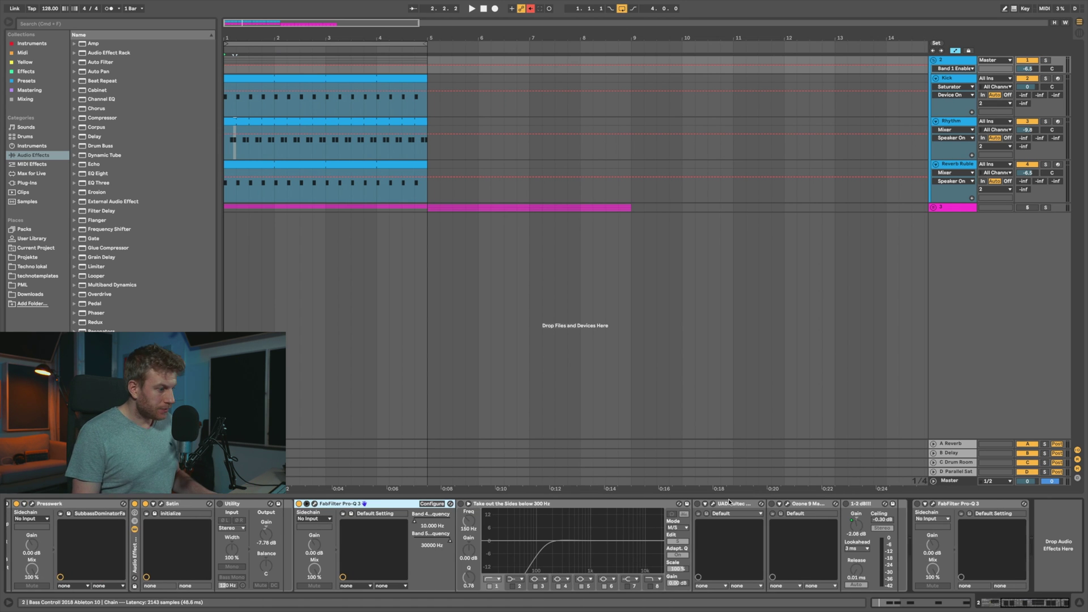
click(460, 504)
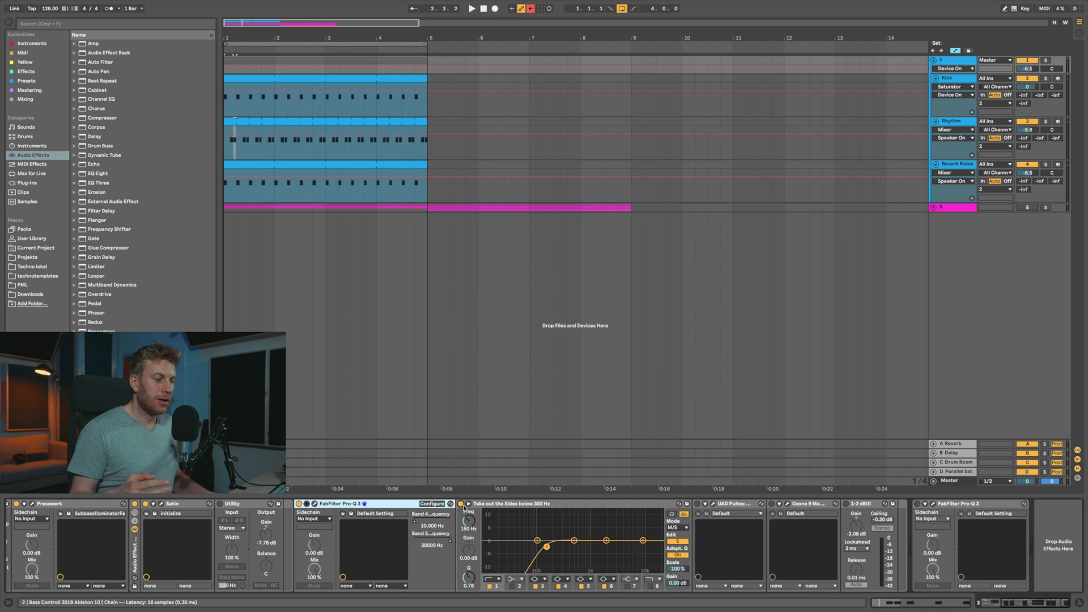
click(955, 164)
scroll(863, 540, right, 3)
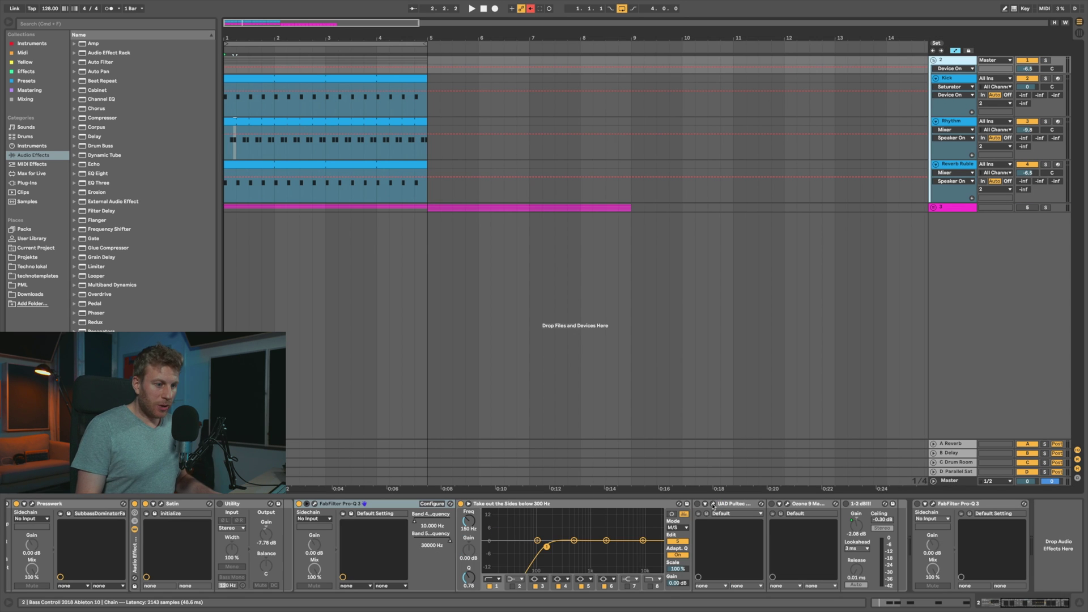
- Open the UAD Pultec and Ozone 9 Maximizer windows, and turn on the Pultec after comparing it off and on during playback
click(713, 505)
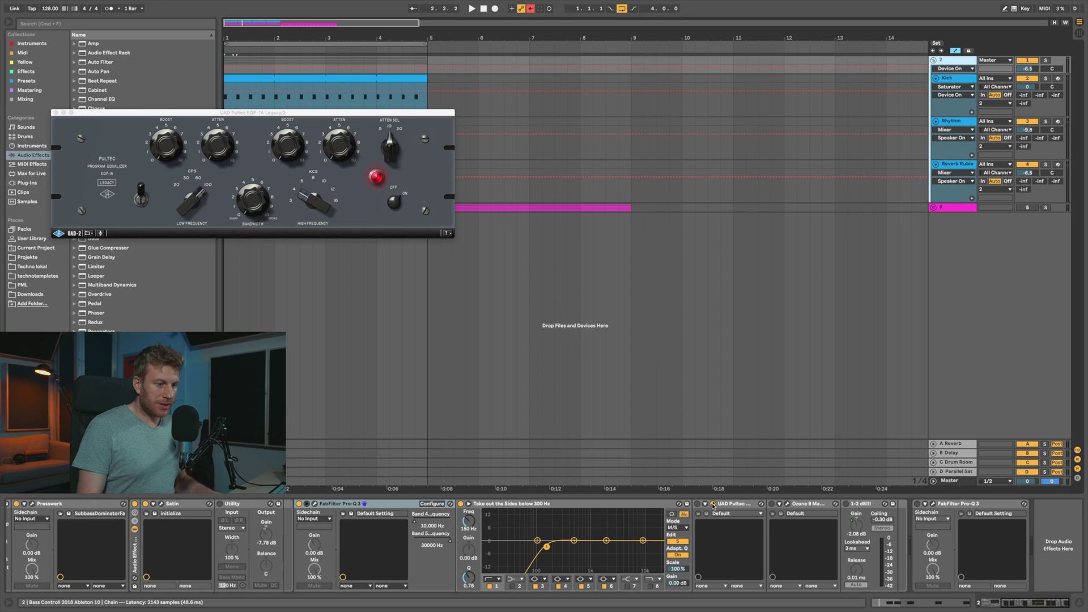
click(787, 504)
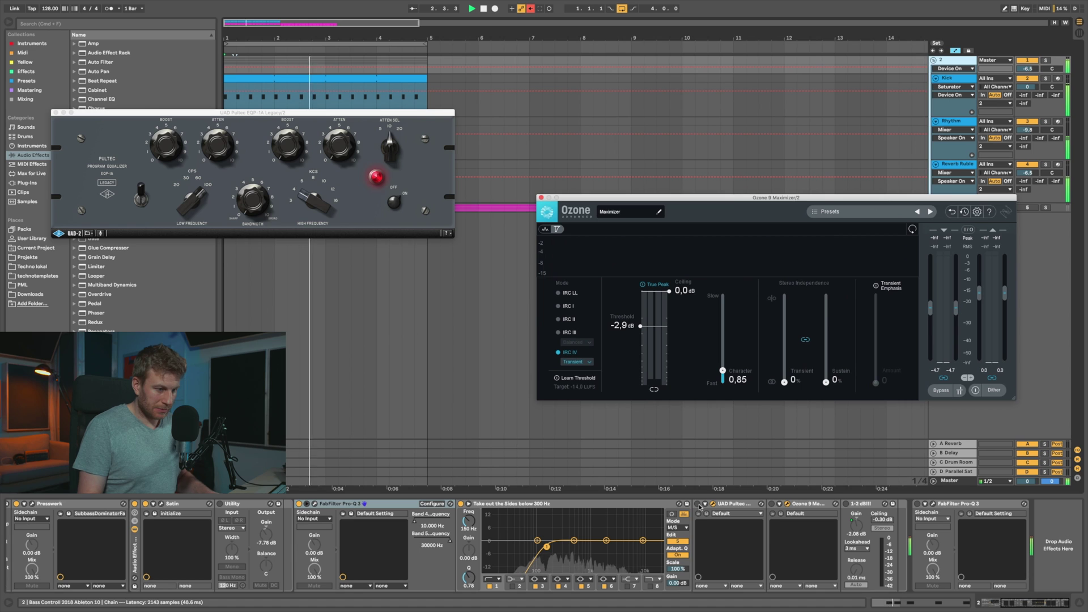
click(698, 504)
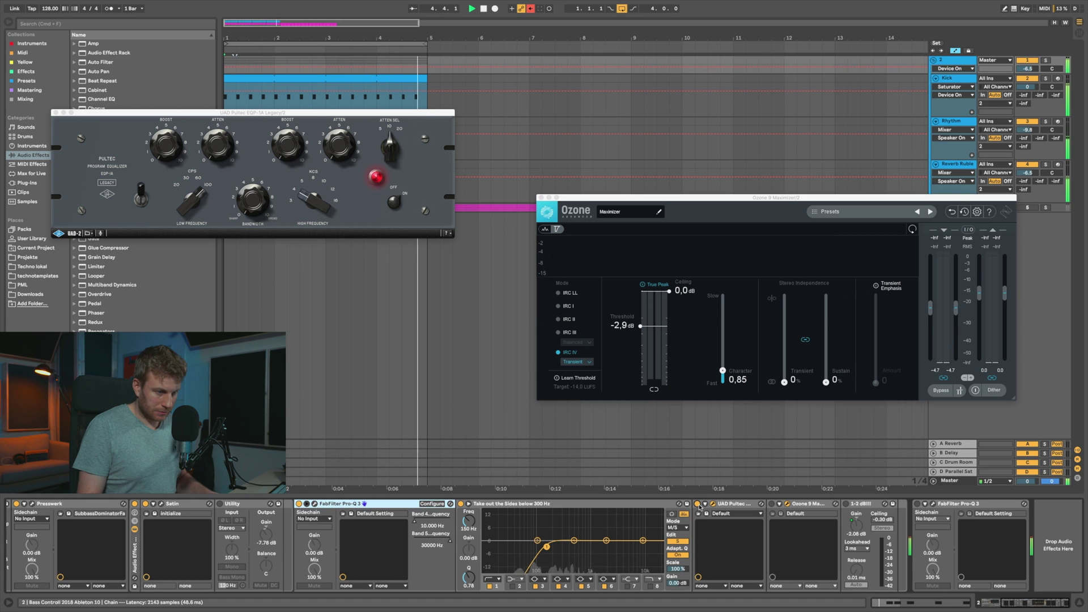
click(699, 505)
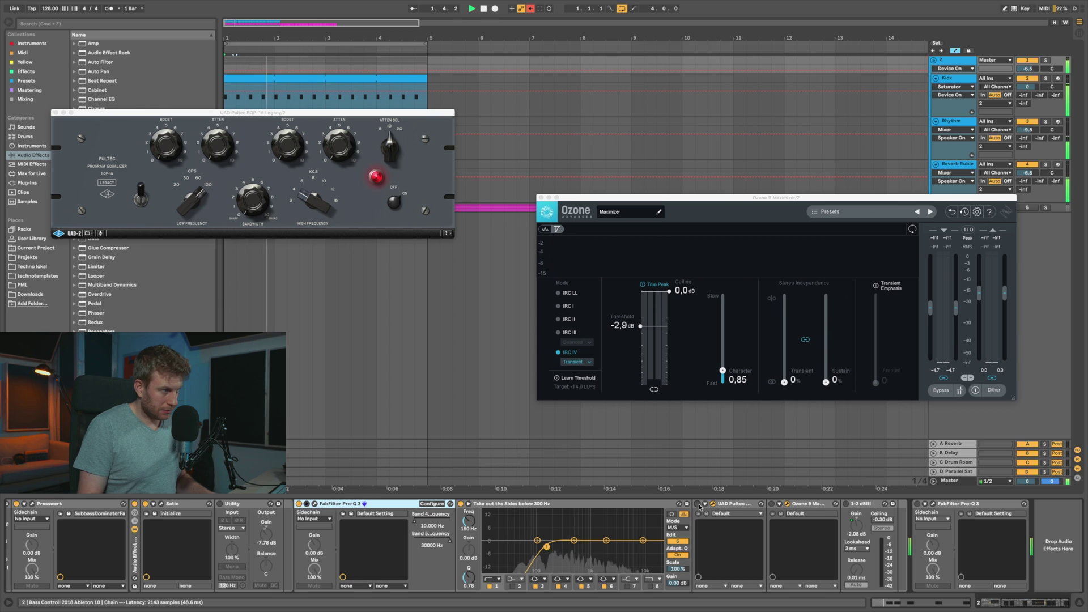
click(698, 504)
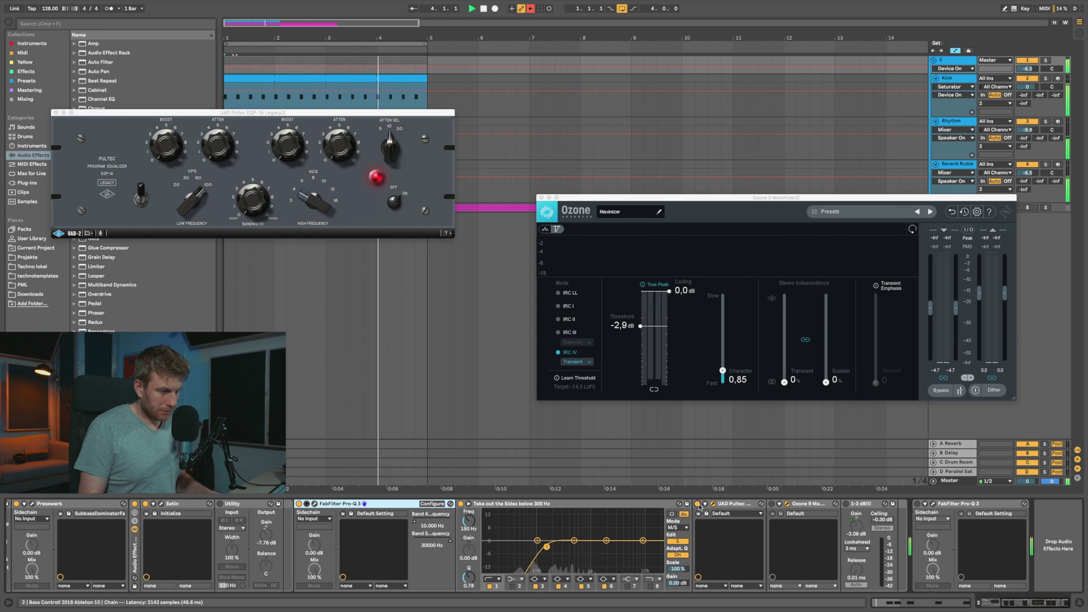
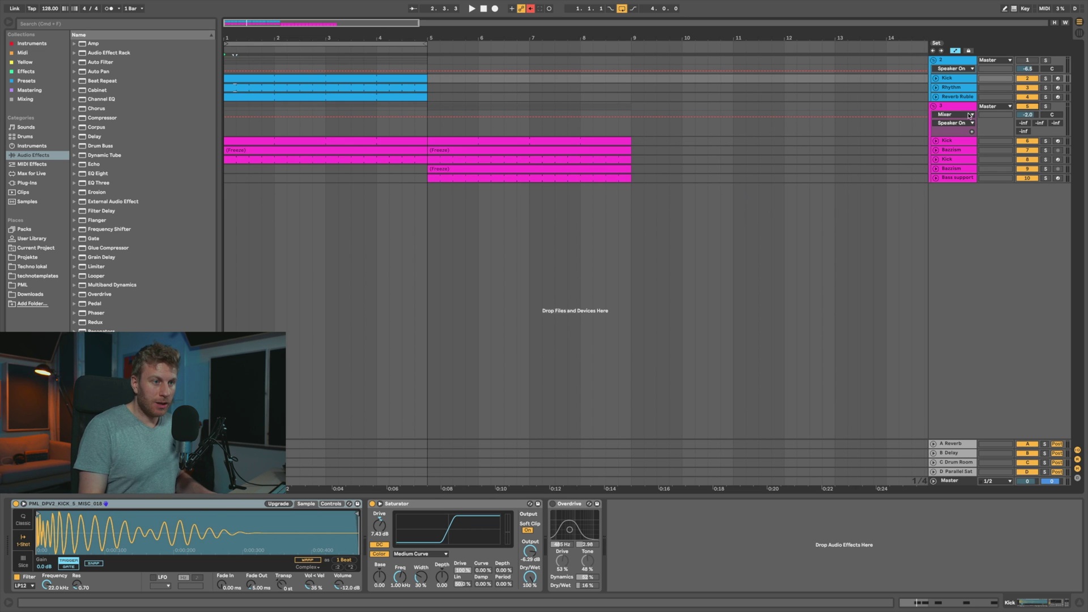
- Solo the first Kick track in group 3 and turn off the group's Bass Control rack
click(952, 141)
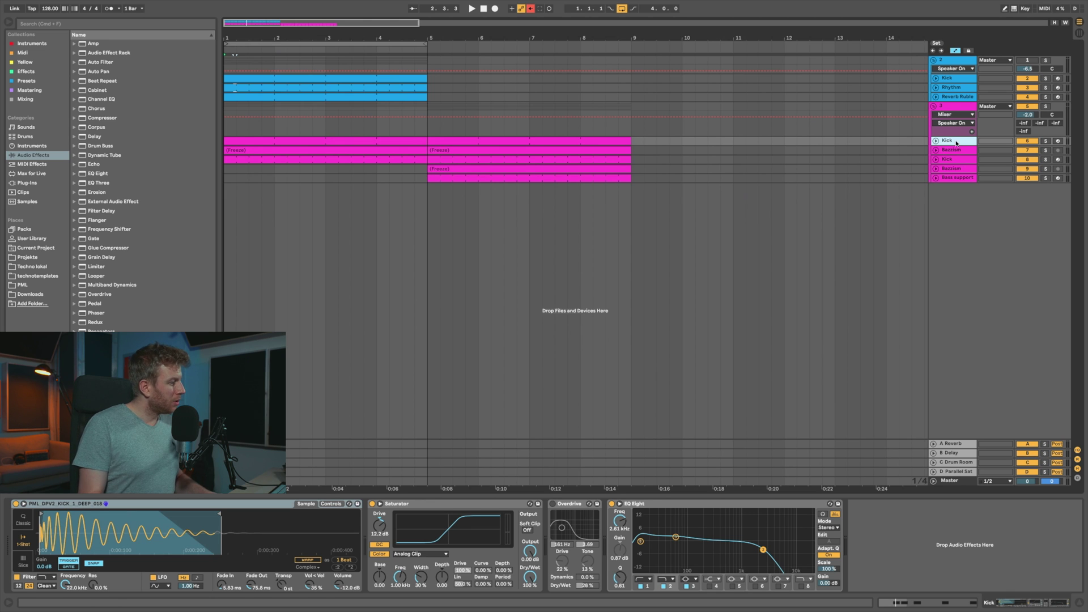
click(1045, 141)
click(944, 106)
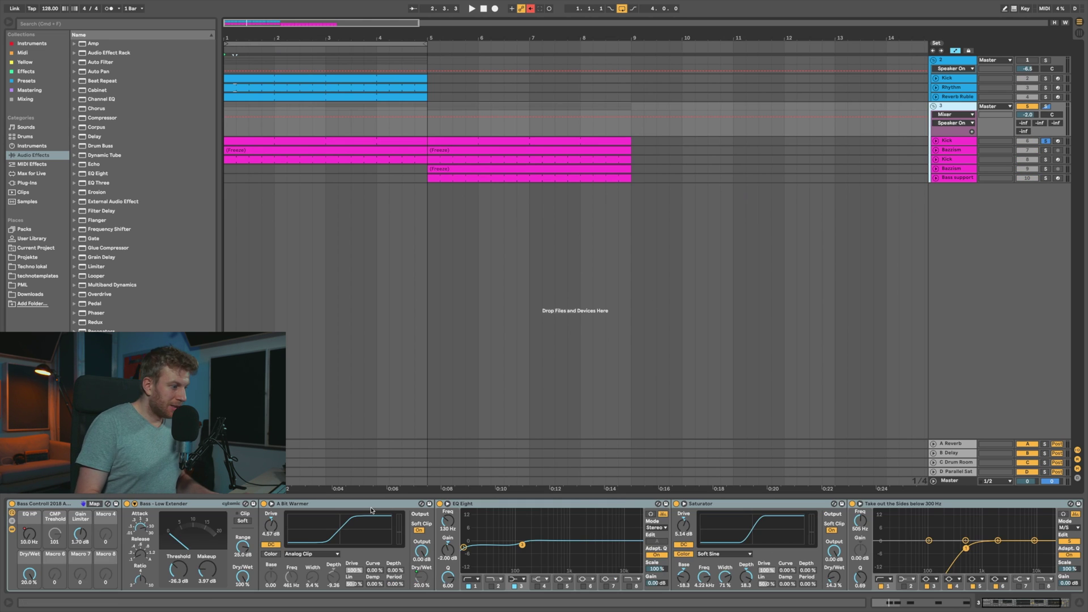
click(12, 503)
- Play the first Kick track of group 3 and compare its Saturator and EQ Eight off and on
click(954, 141)
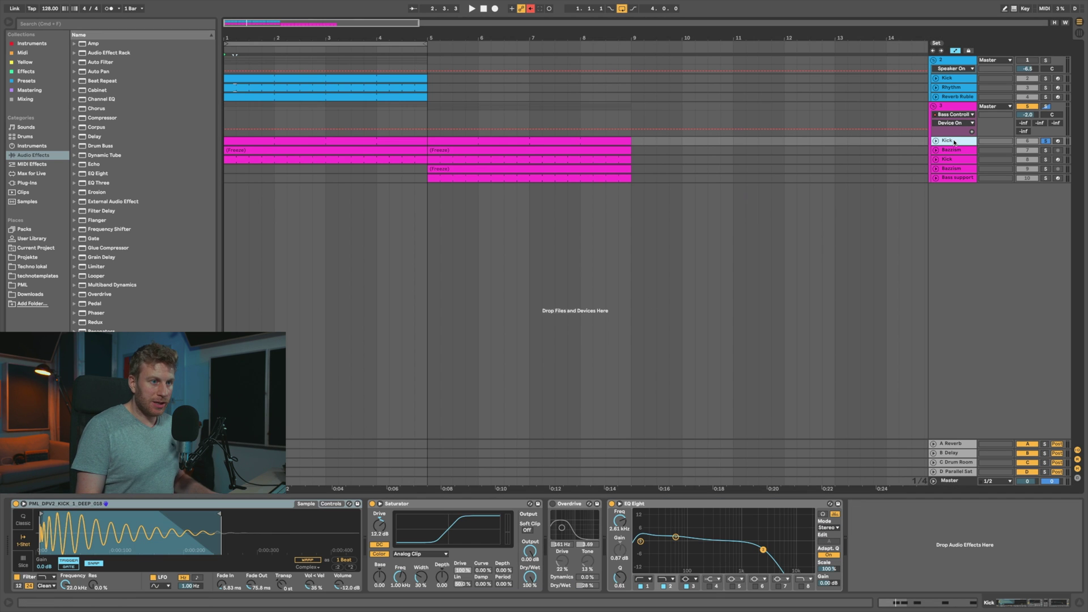
click(328, 143)
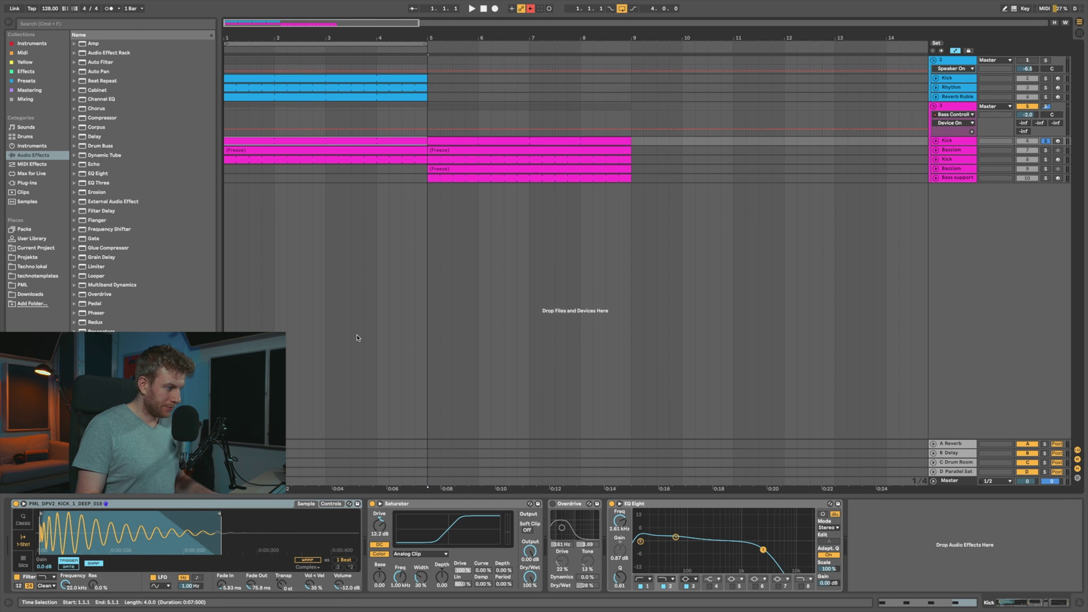
key(space)
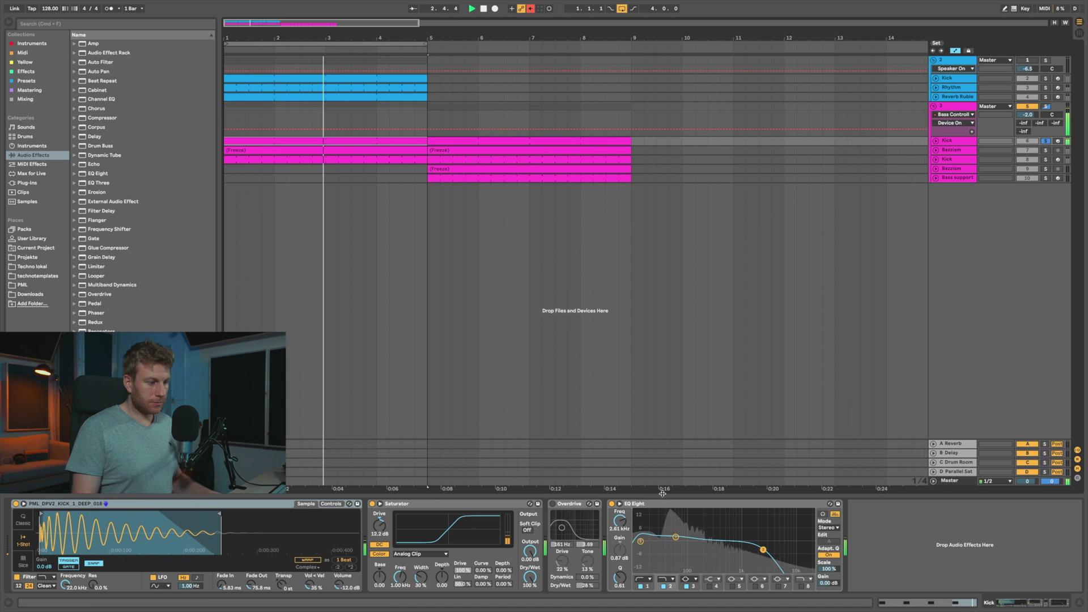
click(373, 504)
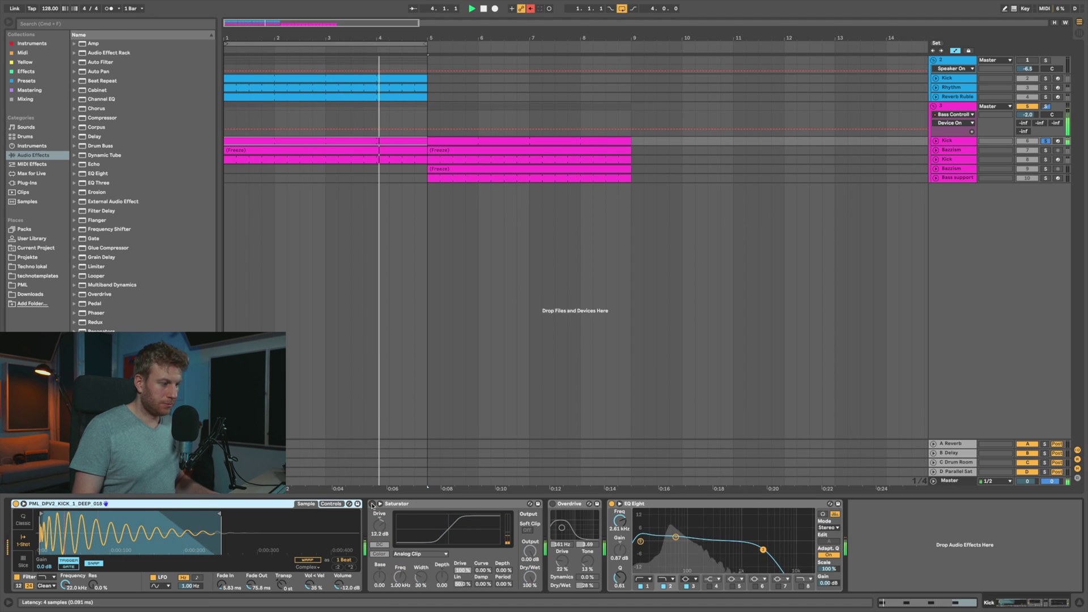
click(372, 504)
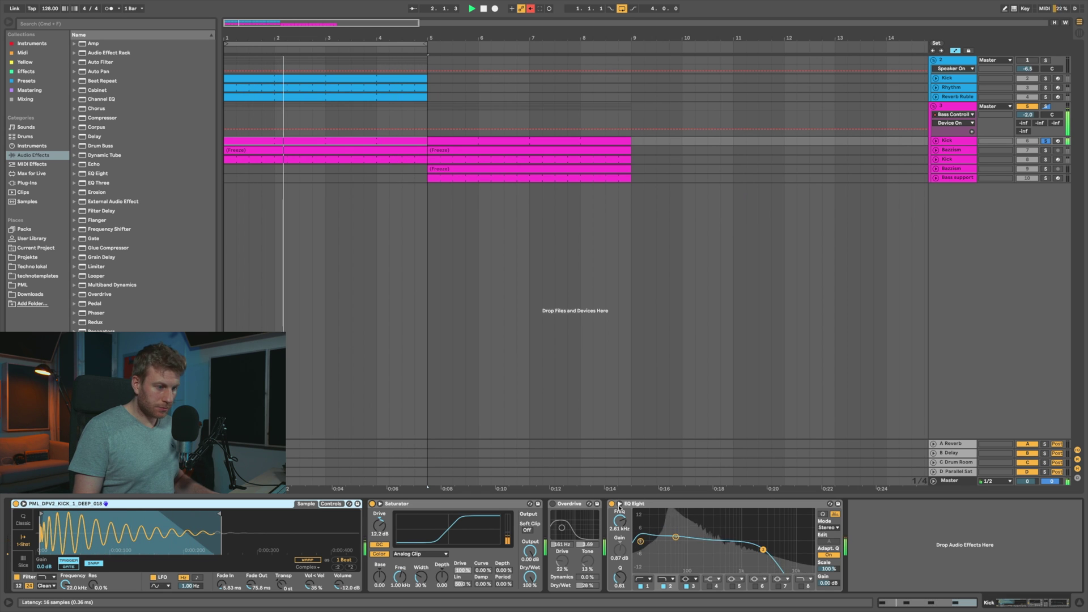
click(612, 504)
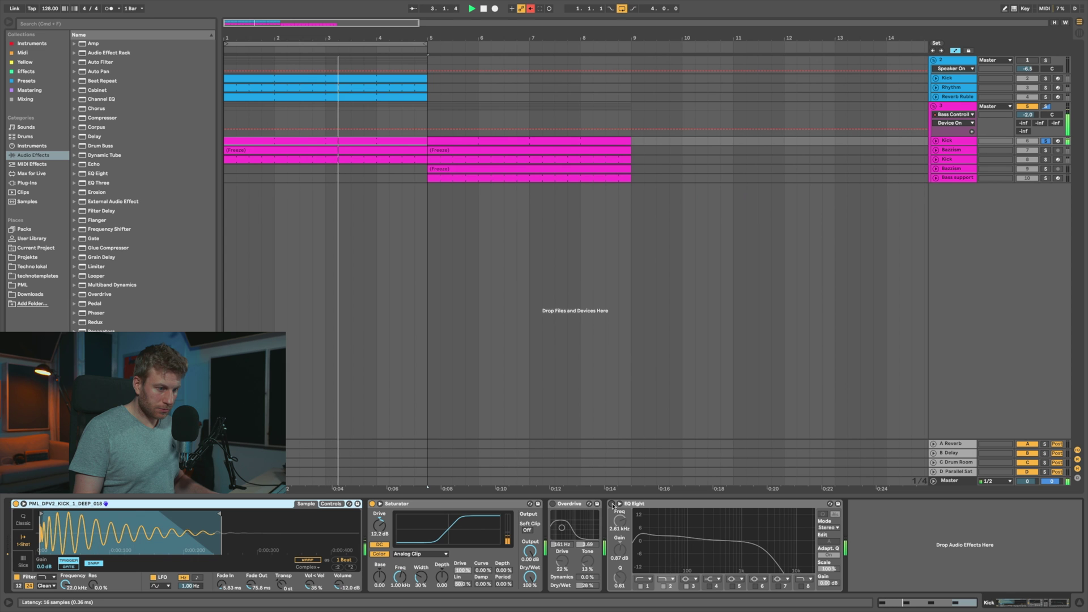
click(612, 504)
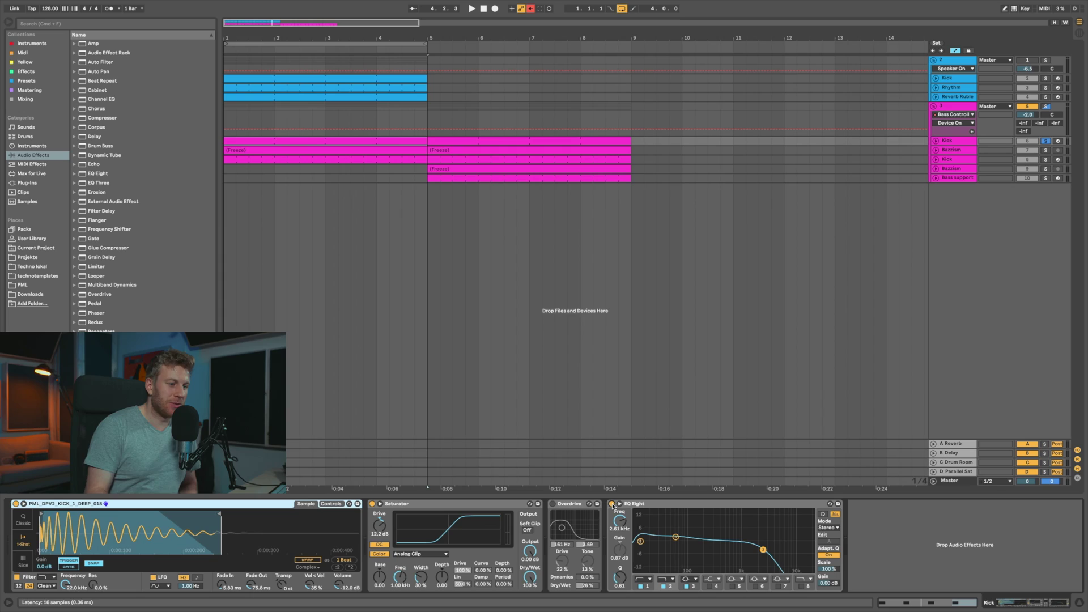
- Zoom in on the attack of the kick sample and try an earlier sample start before moving it back to the attack
click(640, 542)
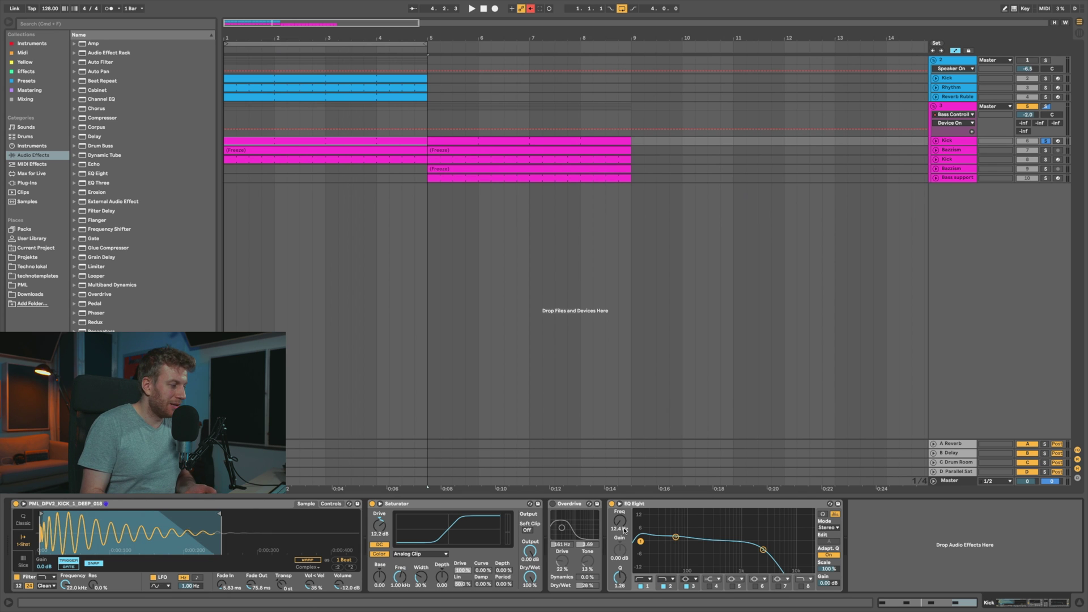
drag(48, 536, 47, 558)
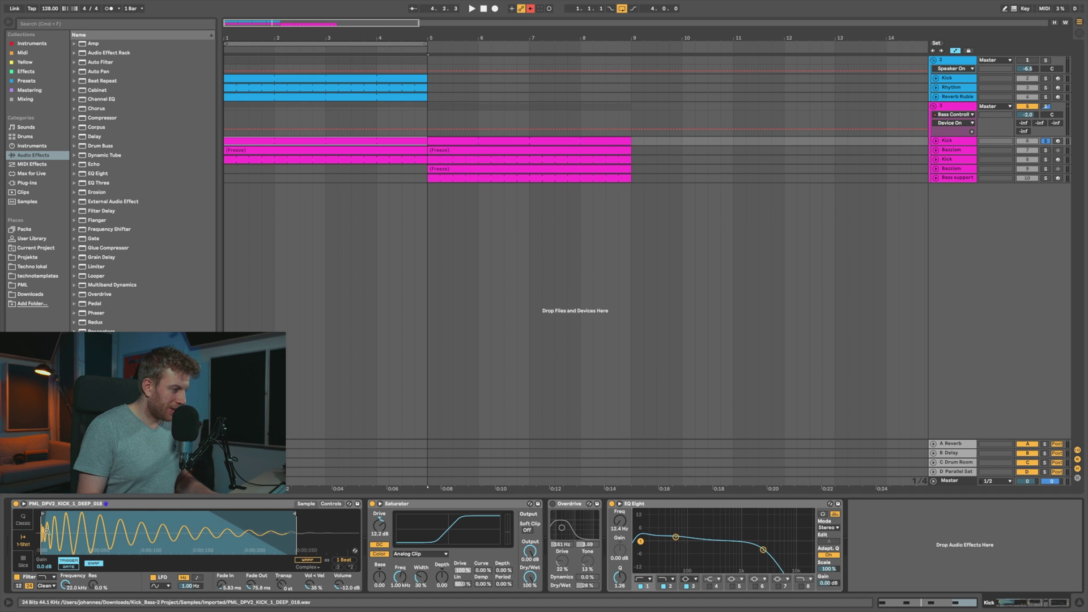
drag(43, 528, 43, 550)
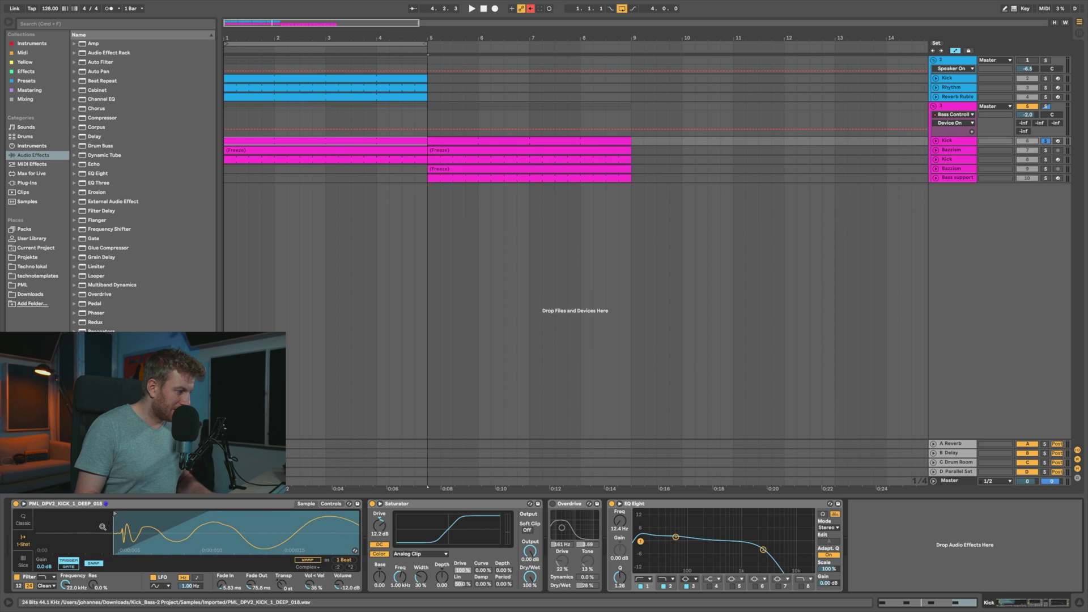
drag(113, 513, 38, 513)
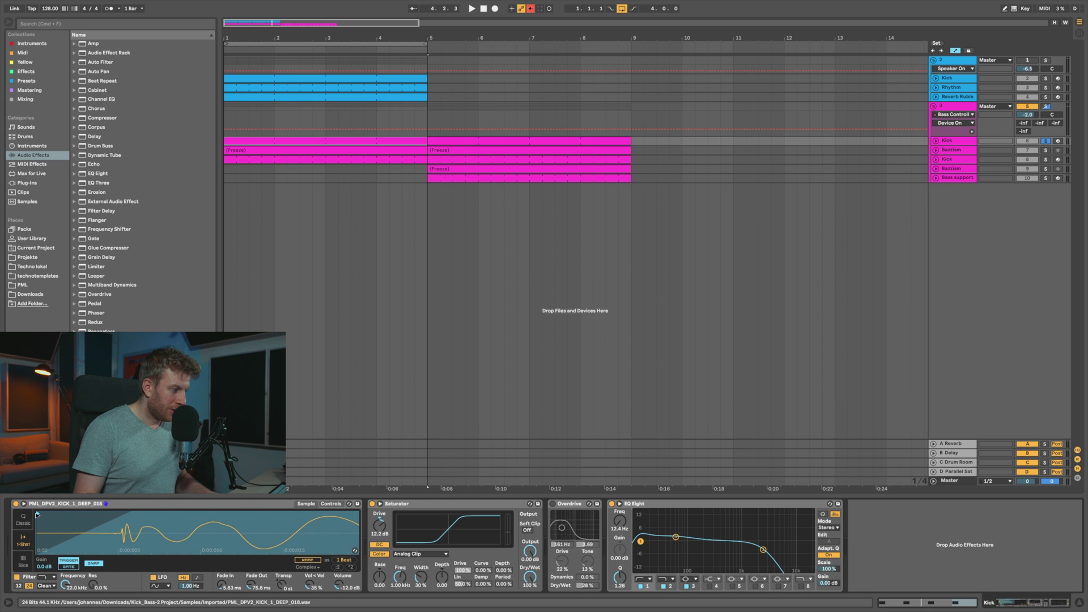
drag(37, 514, 113, 515)
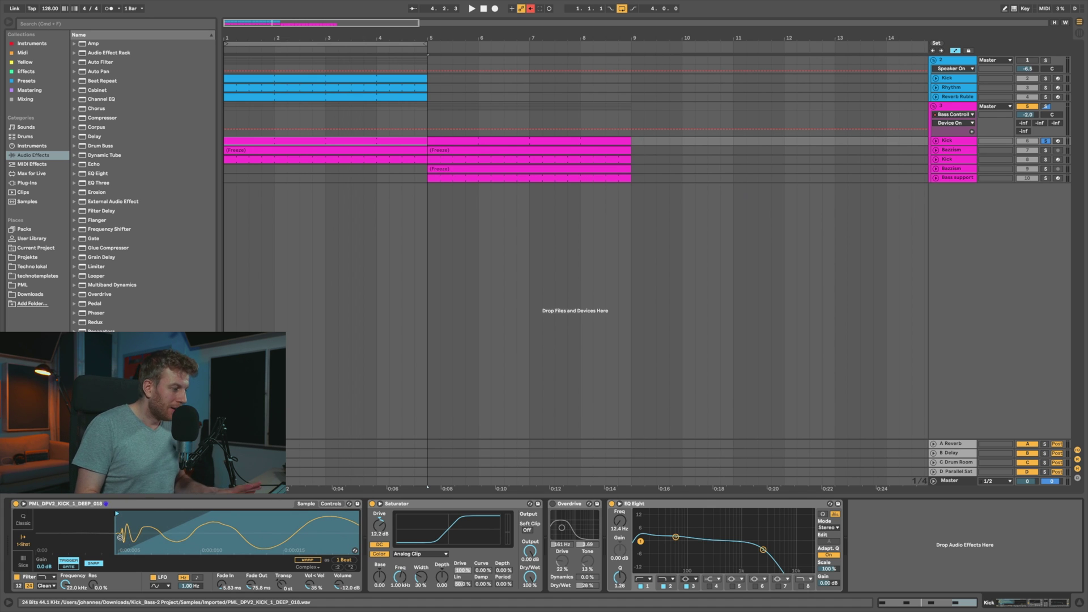
- Audition the kick sample with a 0 ms fade-in and the EQ Eight off, and raise Fade In to 9.26 ms
mouse_move(117, 520)
mouse_down()
mouse_move(106, 520)
mouse_move(117, 520)
mouse_up()
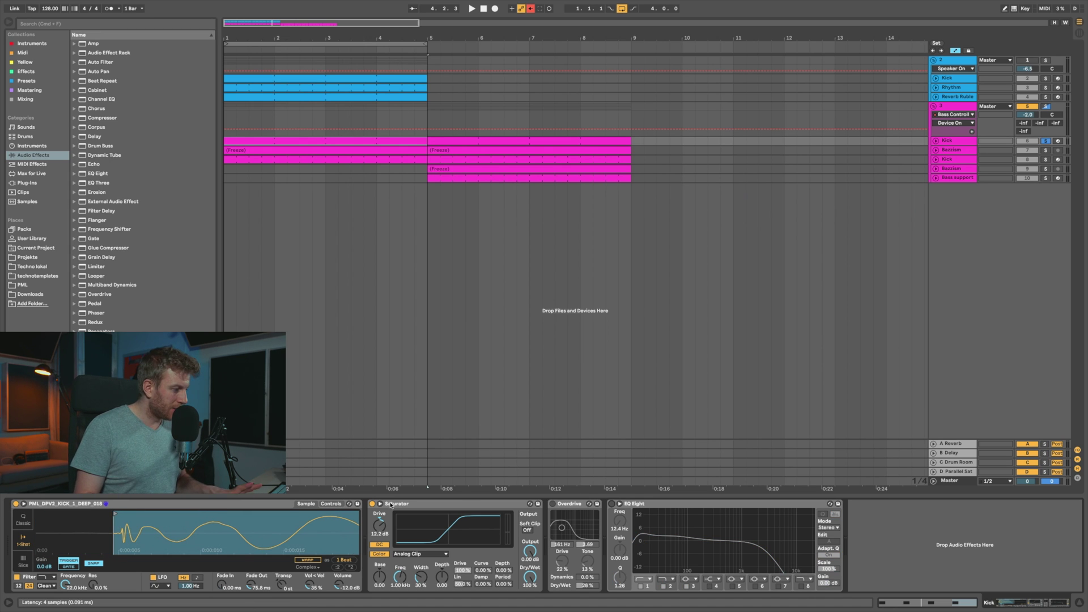
drag(121, 529, 120, 507)
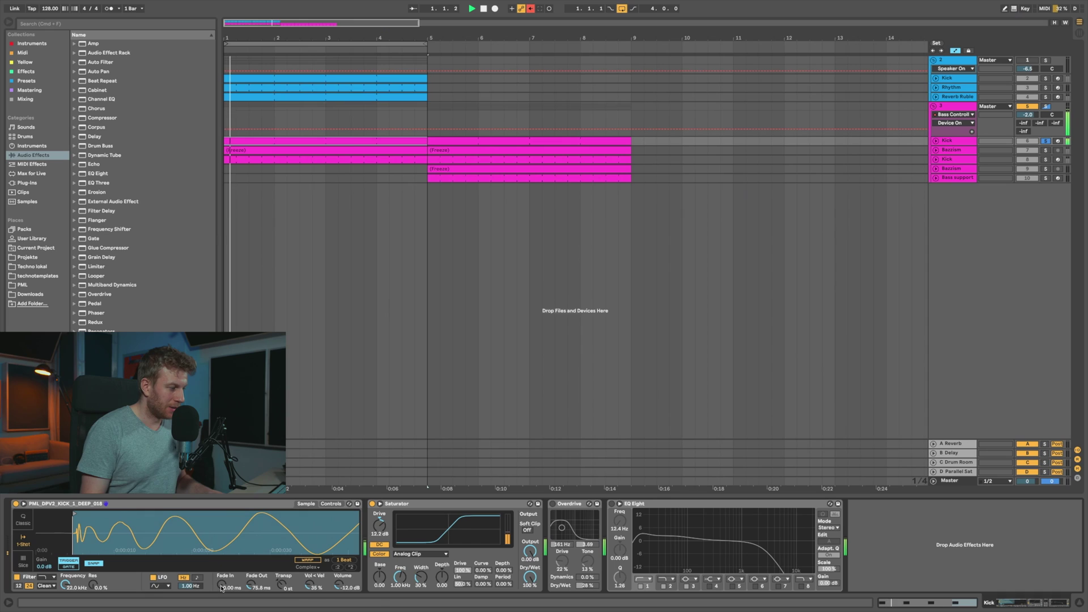
key(space)
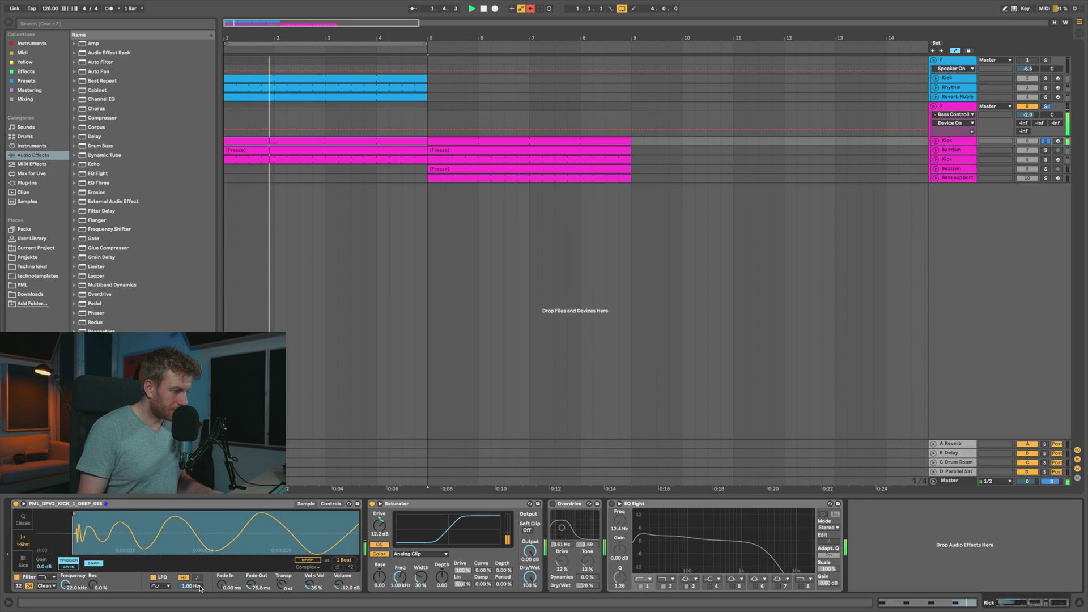
drag(222, 585, 221, 564)
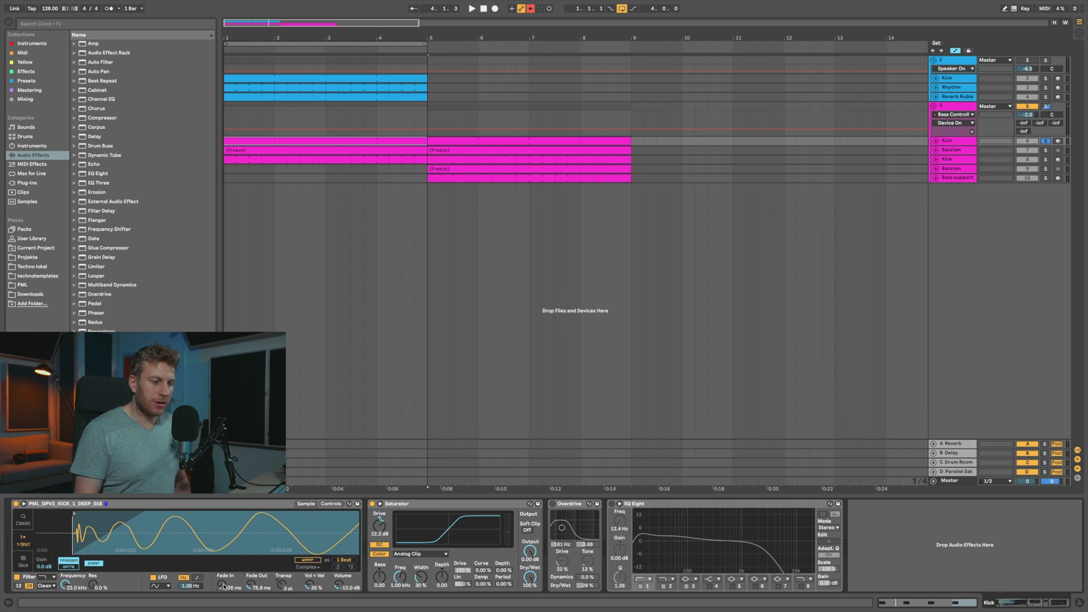
- Turn the kick's EQ Eight back on after comparing it off and on during playback
click(612, 504)
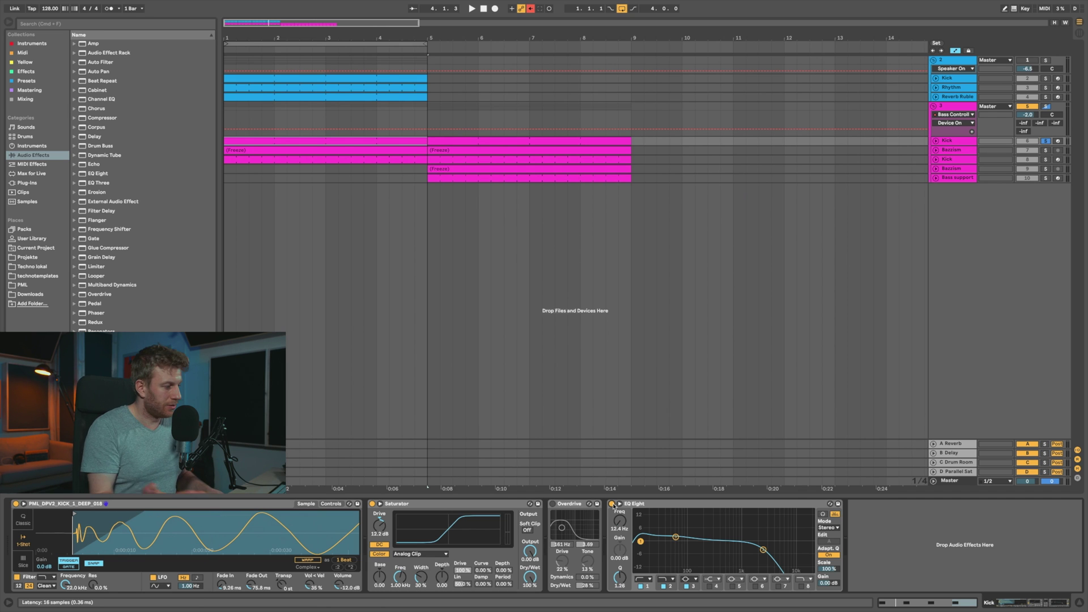
key(space)
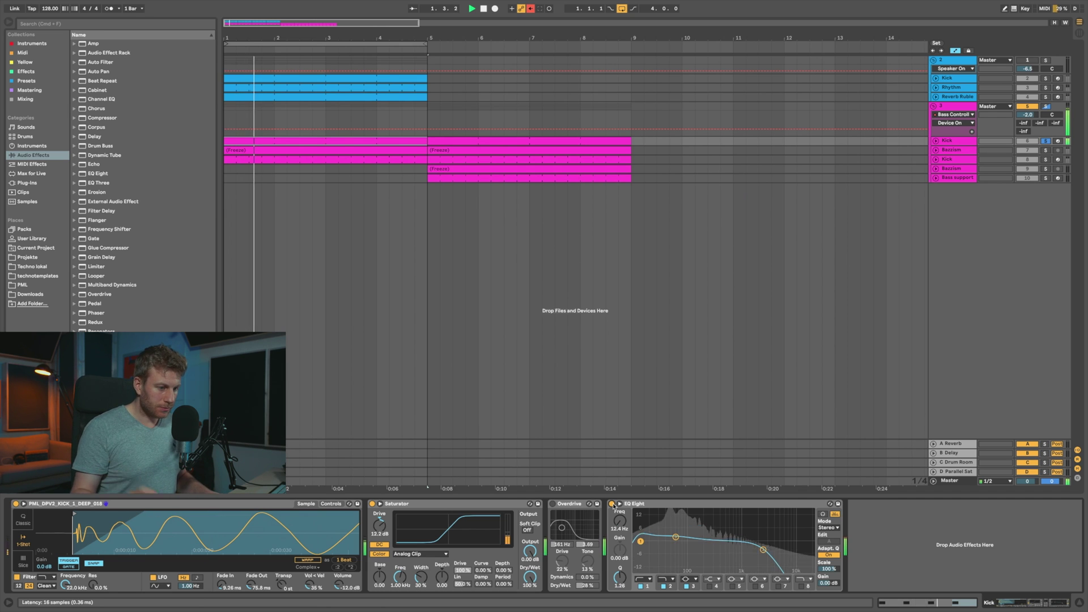
click(611, 504)
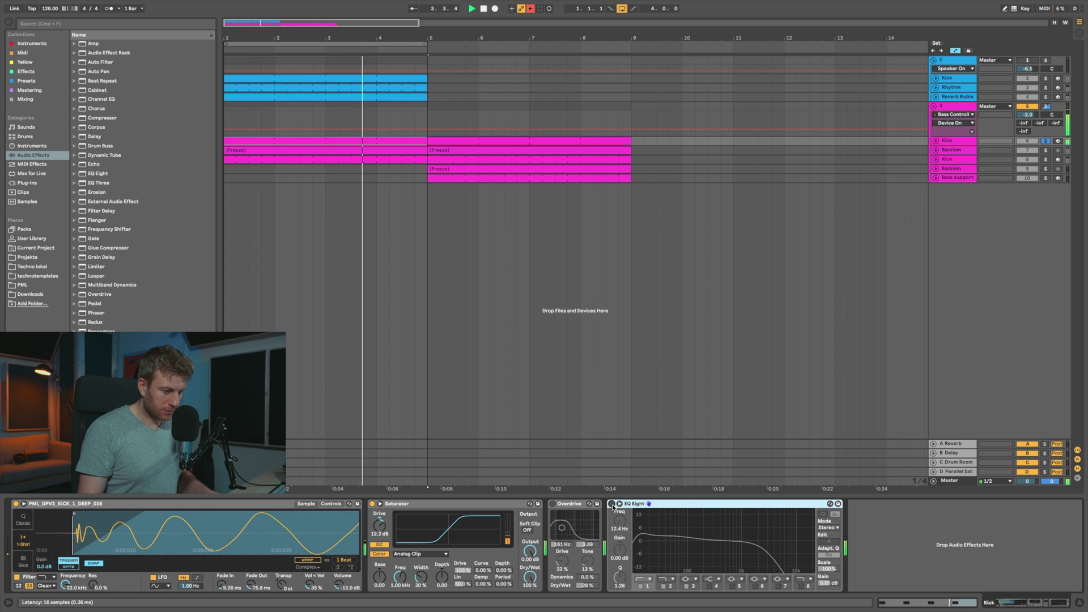
click(612, 503)
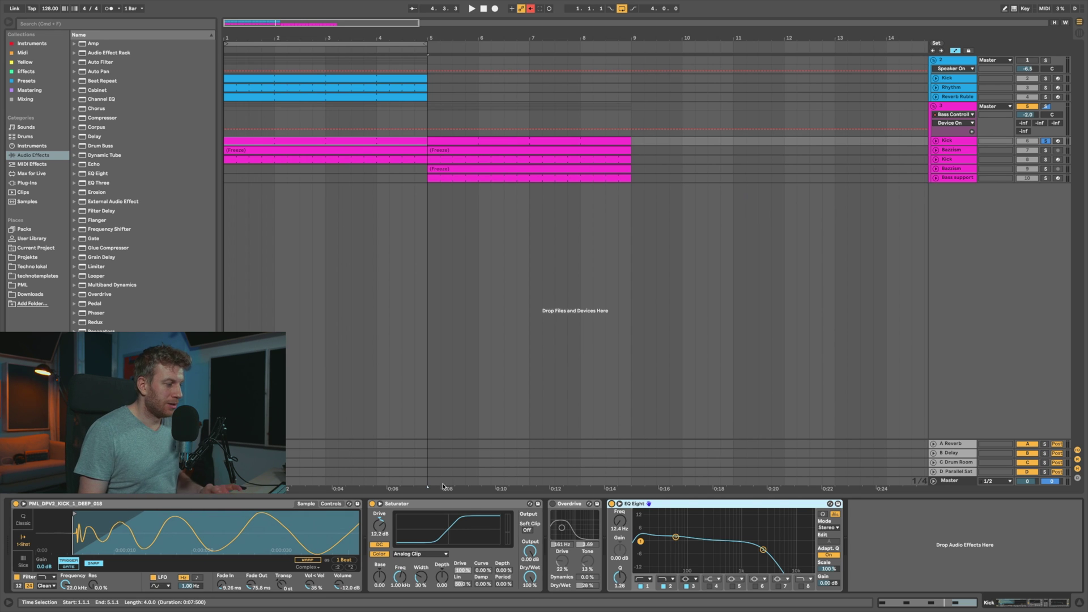
- Solo the first Bazzism track in group 3, unfold it and enlarge its height to show the frozen waveform
click(1013, 150)
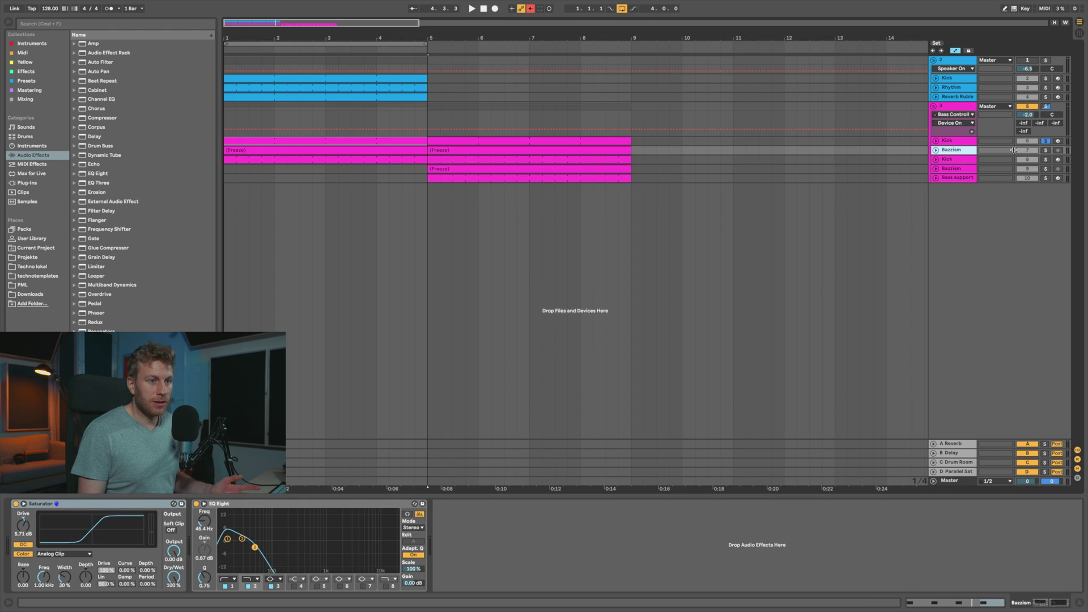
click(1046, 151)
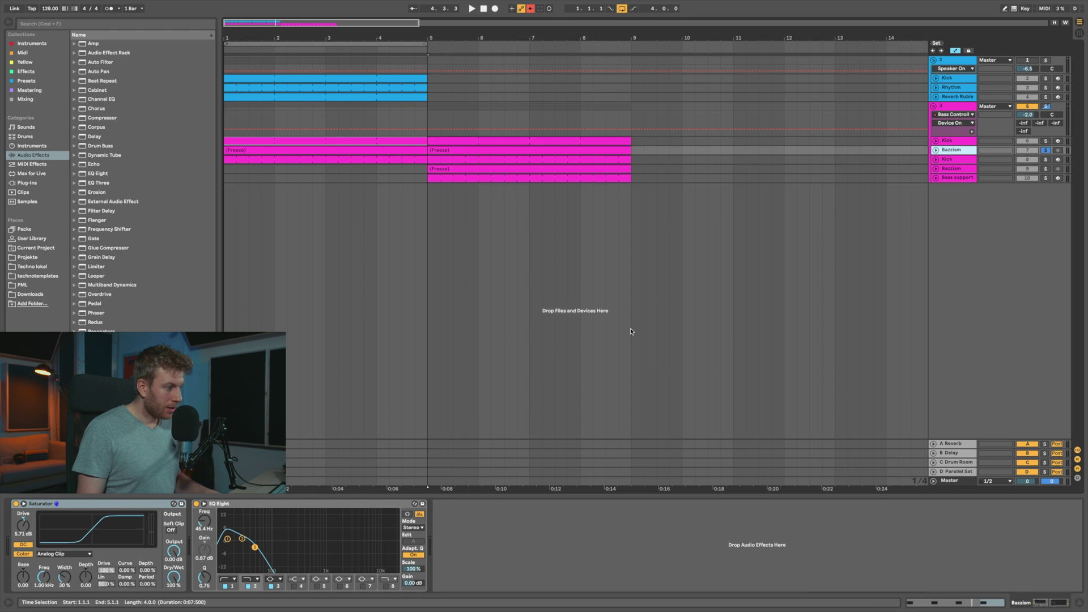
click(936, 150)
drag(244, 36, 244, 73)
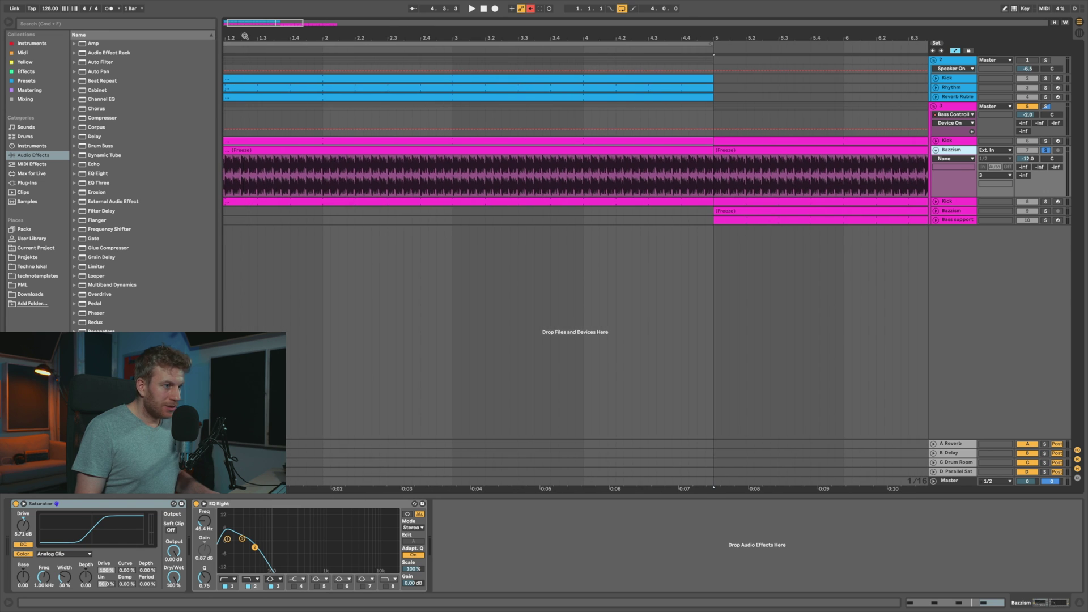
drag(961, 195, 944, 388)
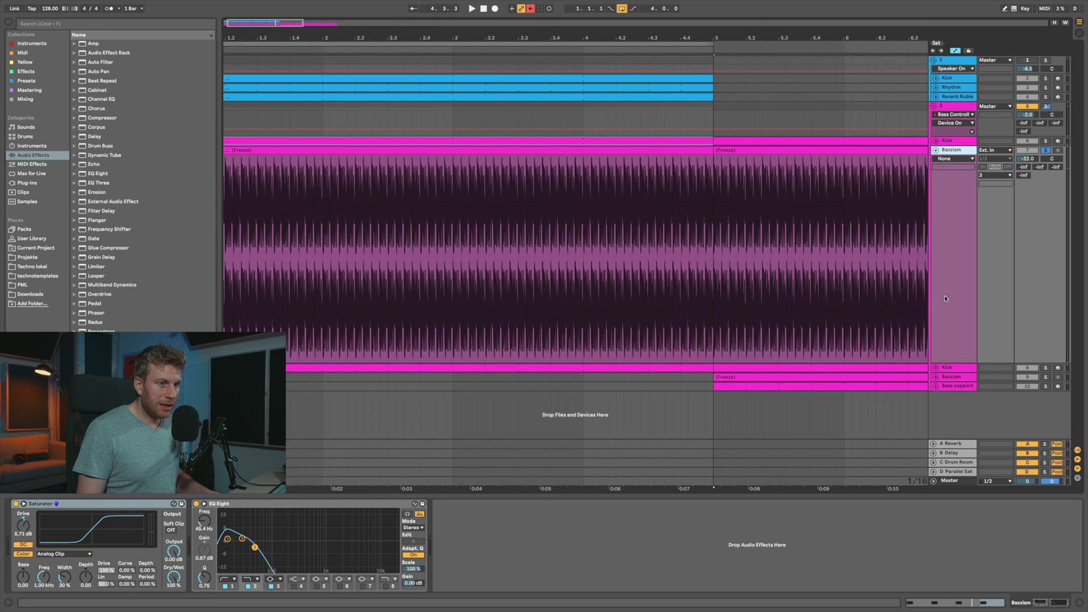
- Add an audio track below Bass support and load the BazzISM2 VST instrument on a new track
click(952, 141)
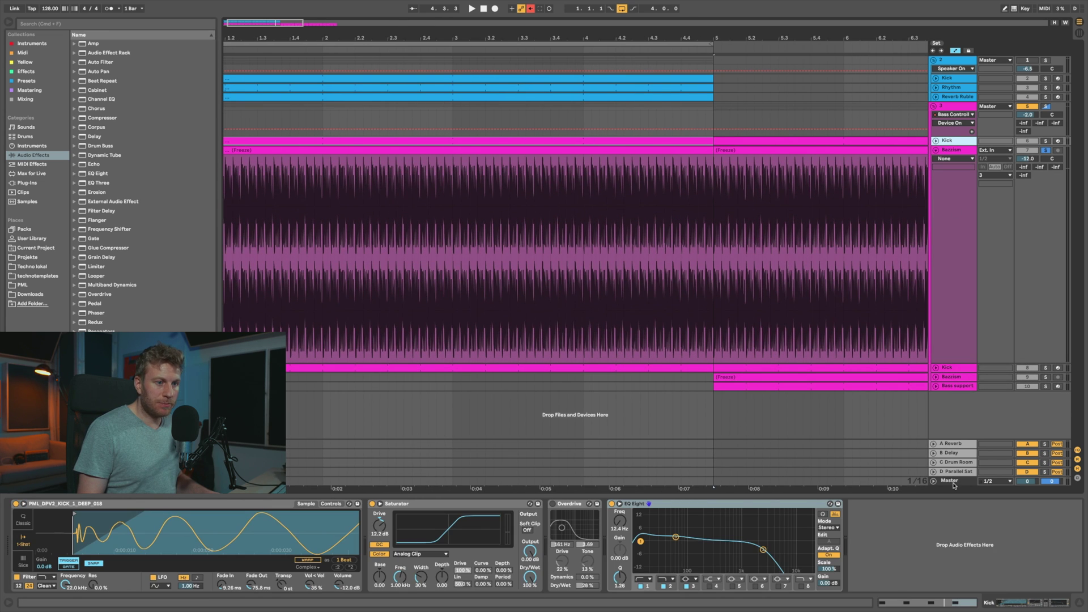
click(966, 388)
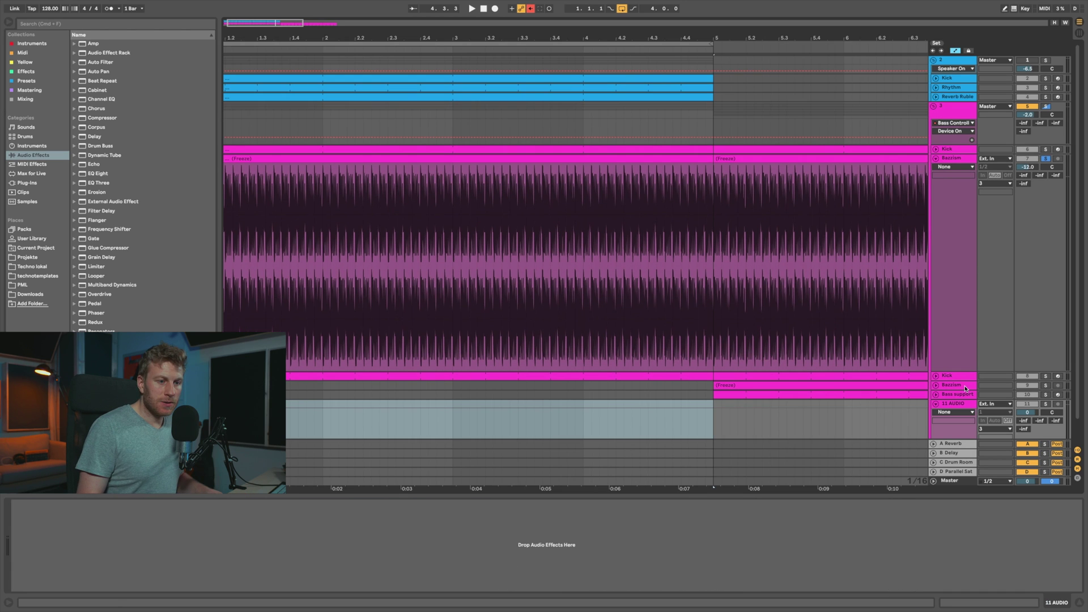
key(super+t)
click(27, 183)
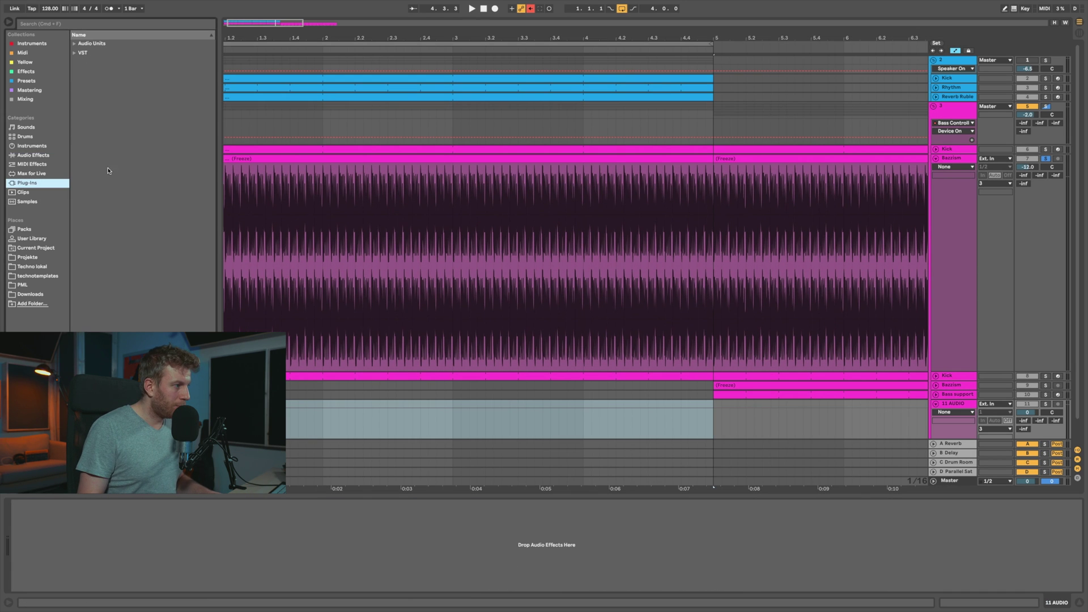
click(75, 53)
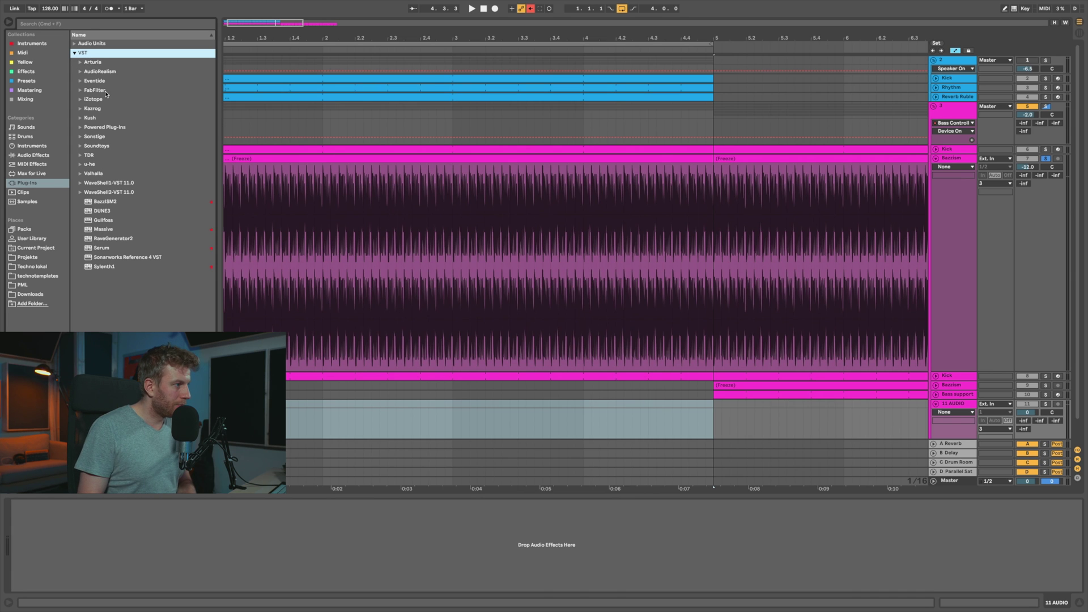
double_click(105, 201)
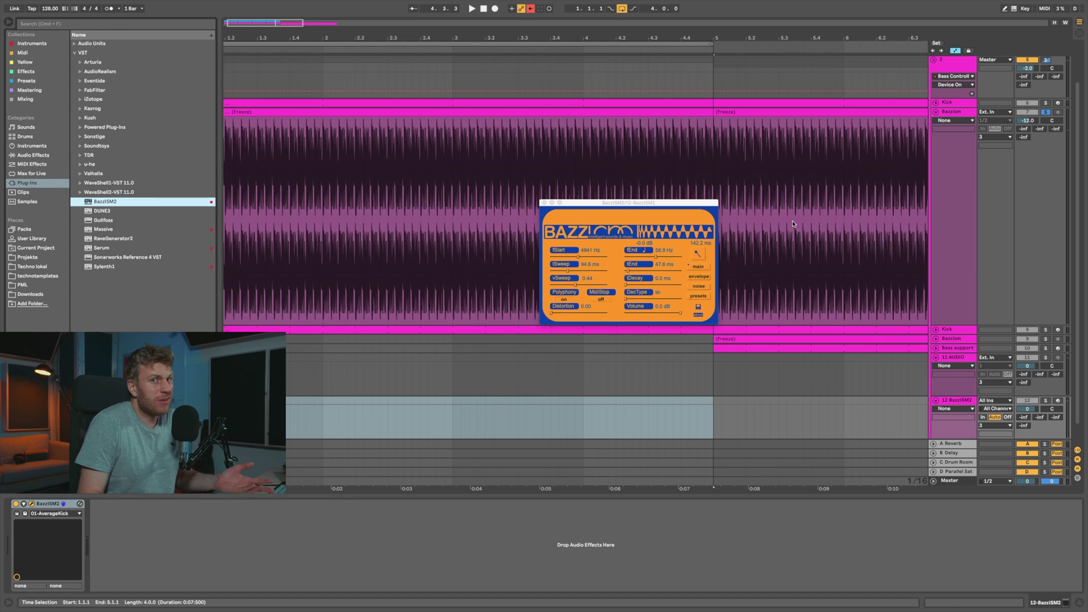
- Delete the BazzISM2 instrument track and the empty audio track above it
scroll(486, 362, right, 1)
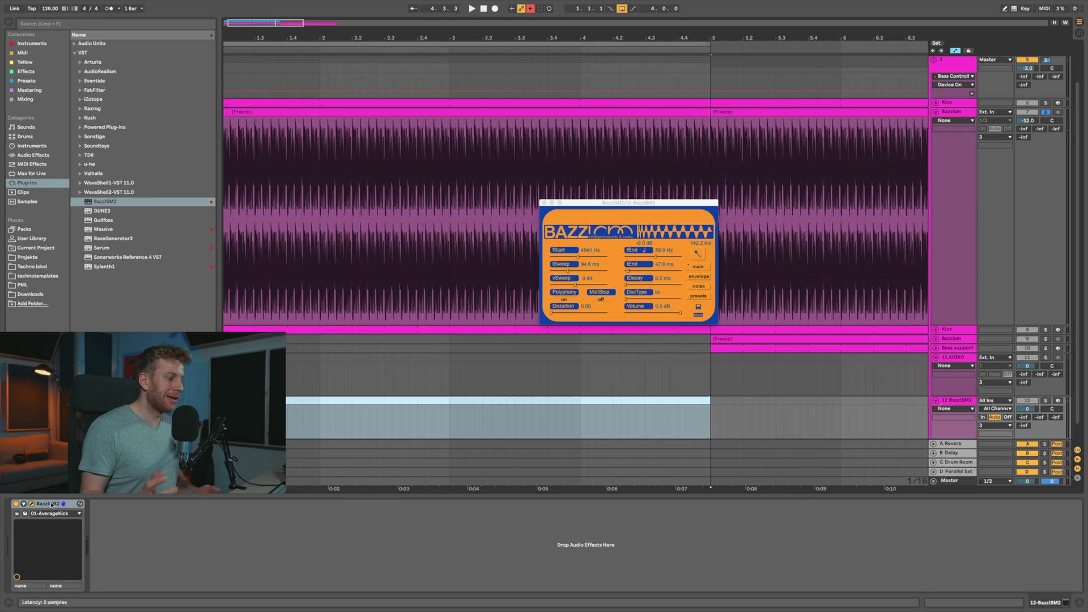
scroll(352, 445, left, 2)
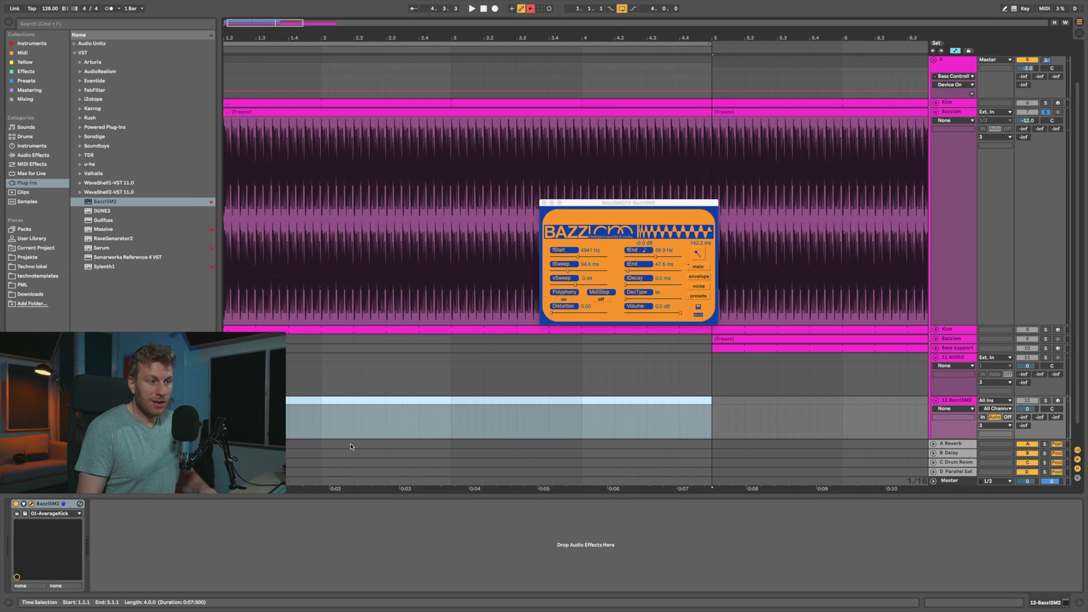
click(957, 400)
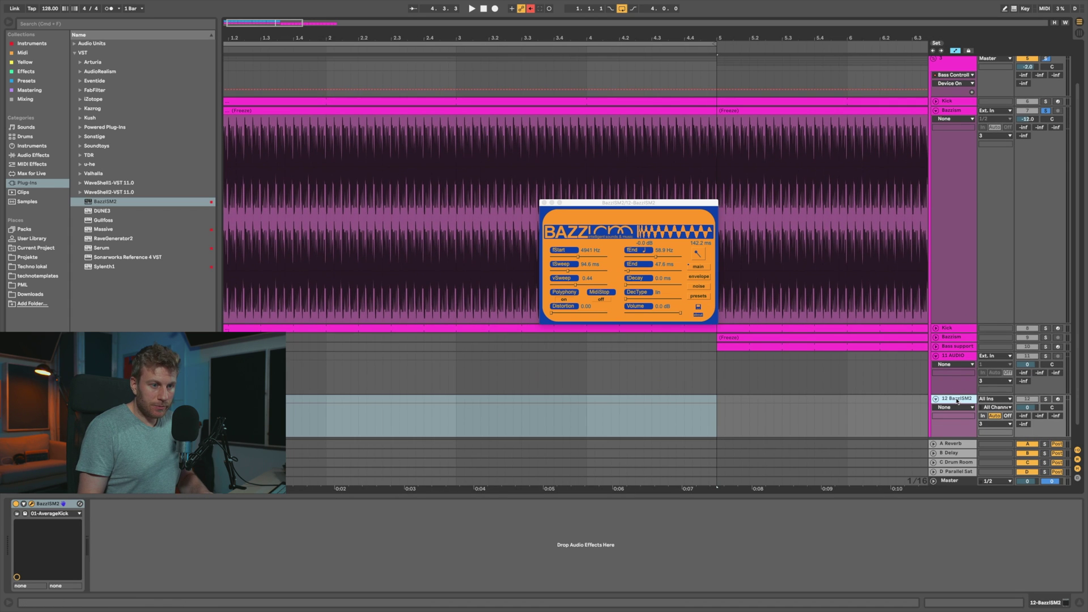
key(Delete)
key(Delete)
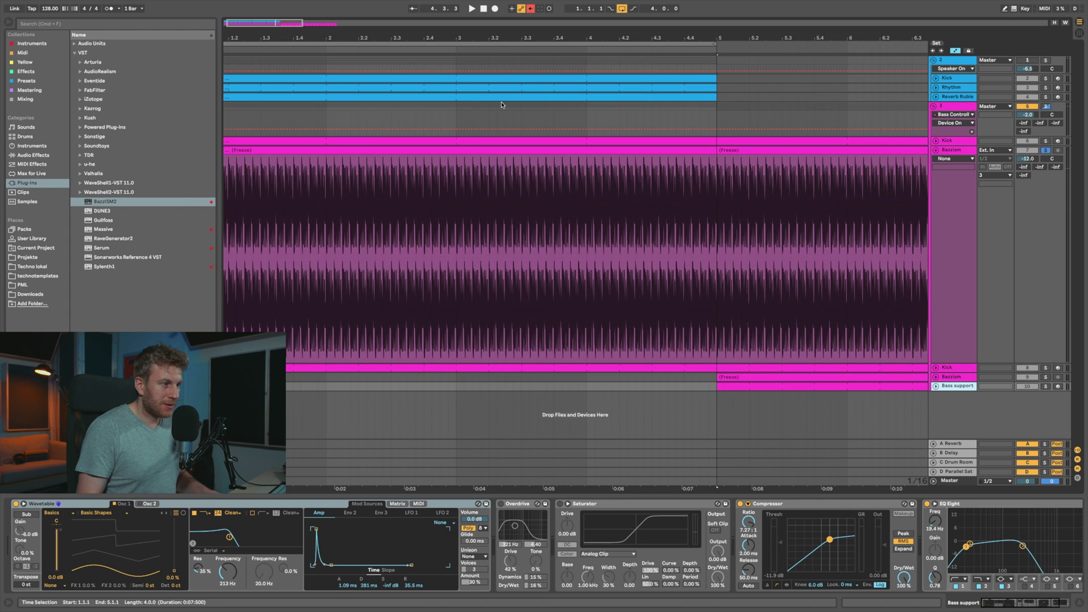
- Select the frozen Bazzism clip in bars 1 to 4 and toggle the track's solo off and back on
click(378, 140)
drag(310, 34, 329, 29)
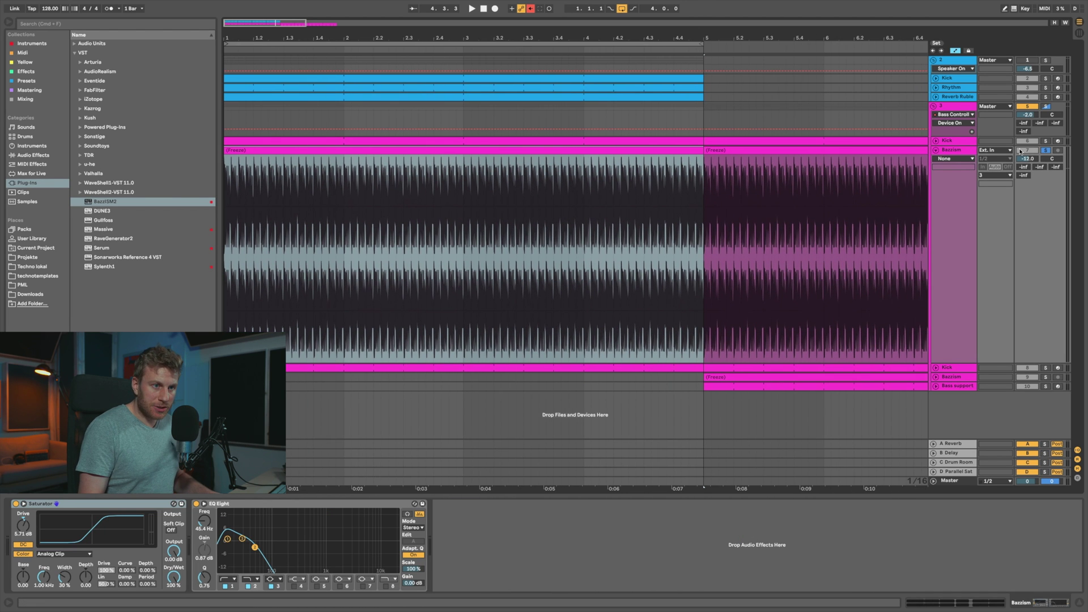
click(1046, 151)
click(1046, 151)
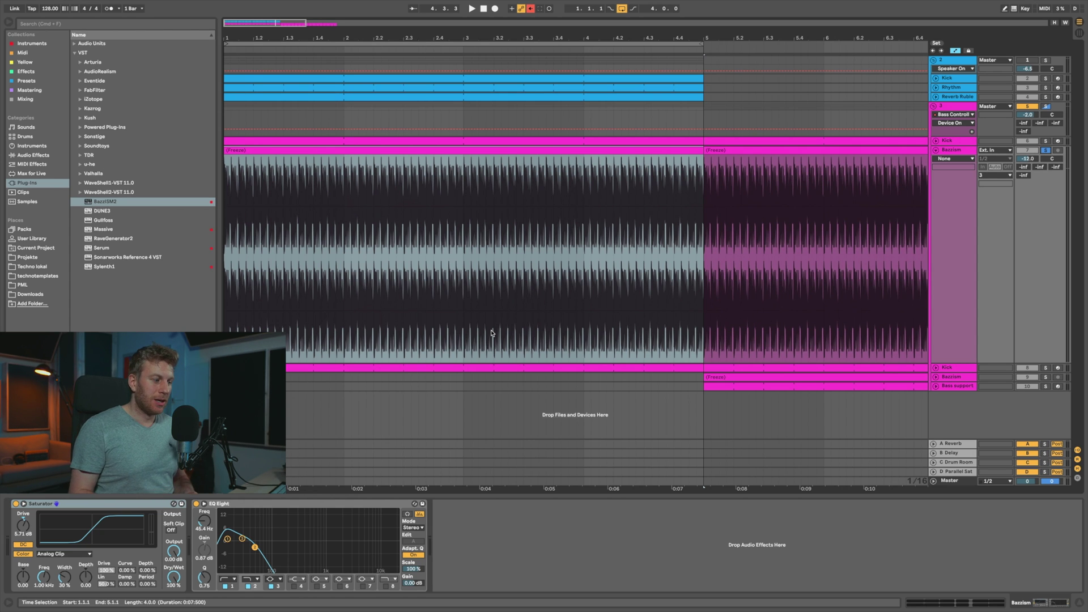
- Expand the Bazzism track's EQ Eight into a reduced-height large display and play the track while bypassing and restoring EQ Eight and Saturator in turn
click(204, 504)
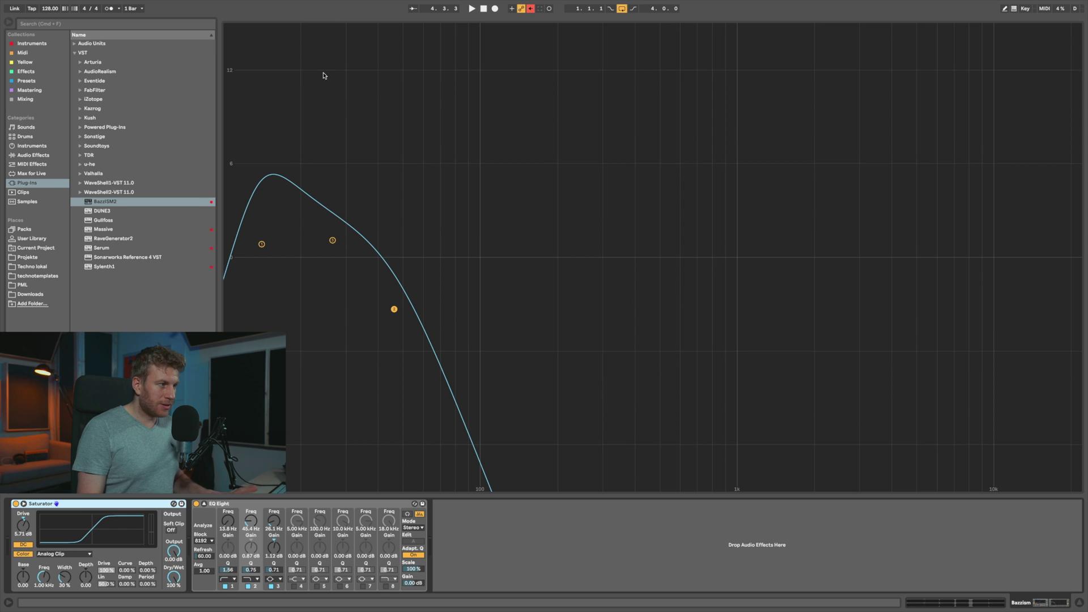
drag(311, 44, 315, 447)
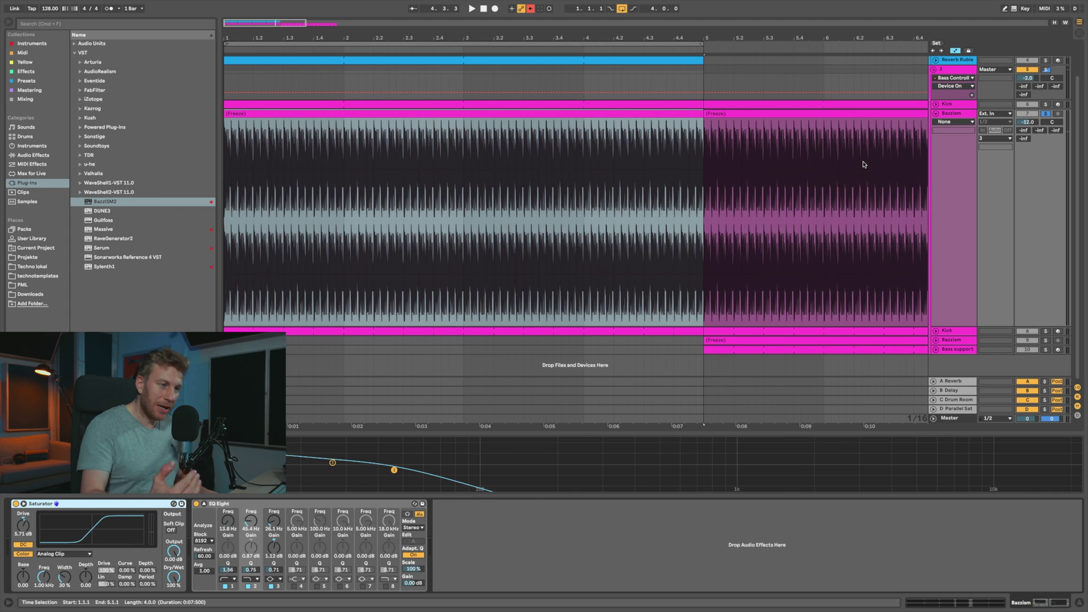
key(space)
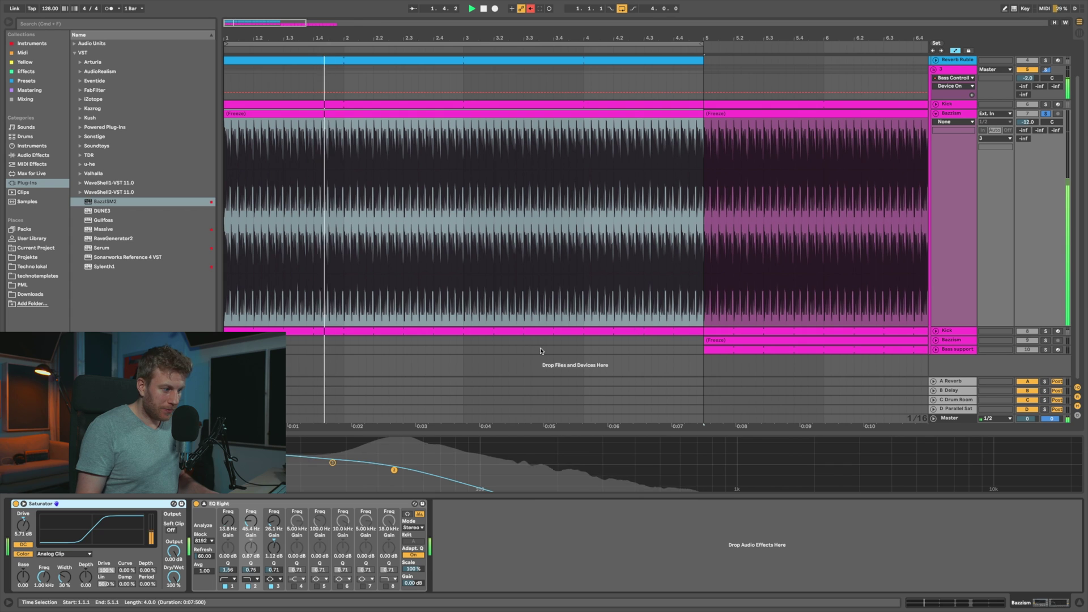
click(196, 504)
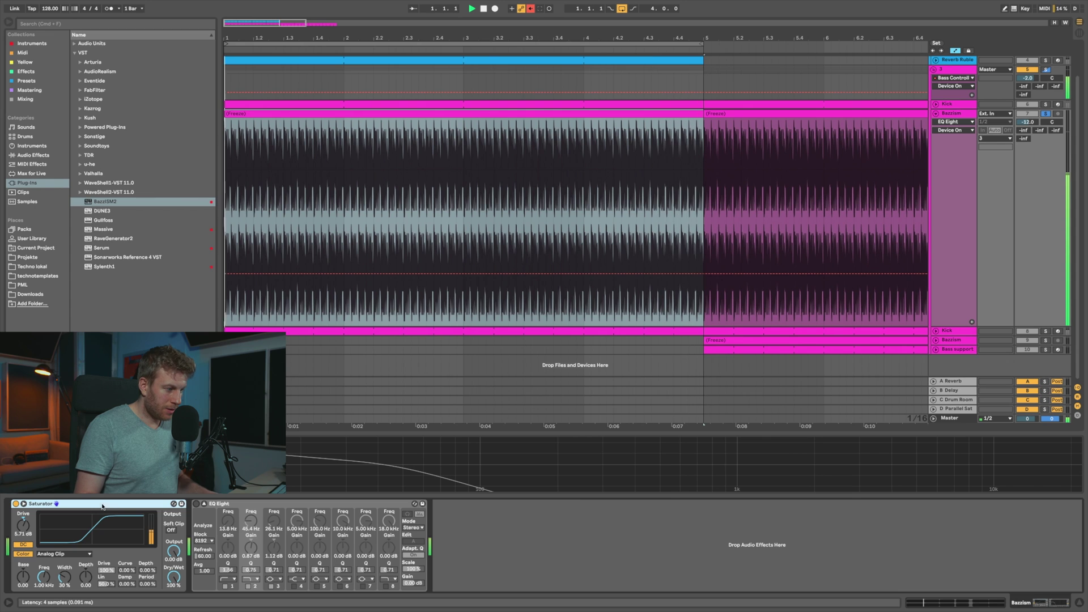
click(17, 504)
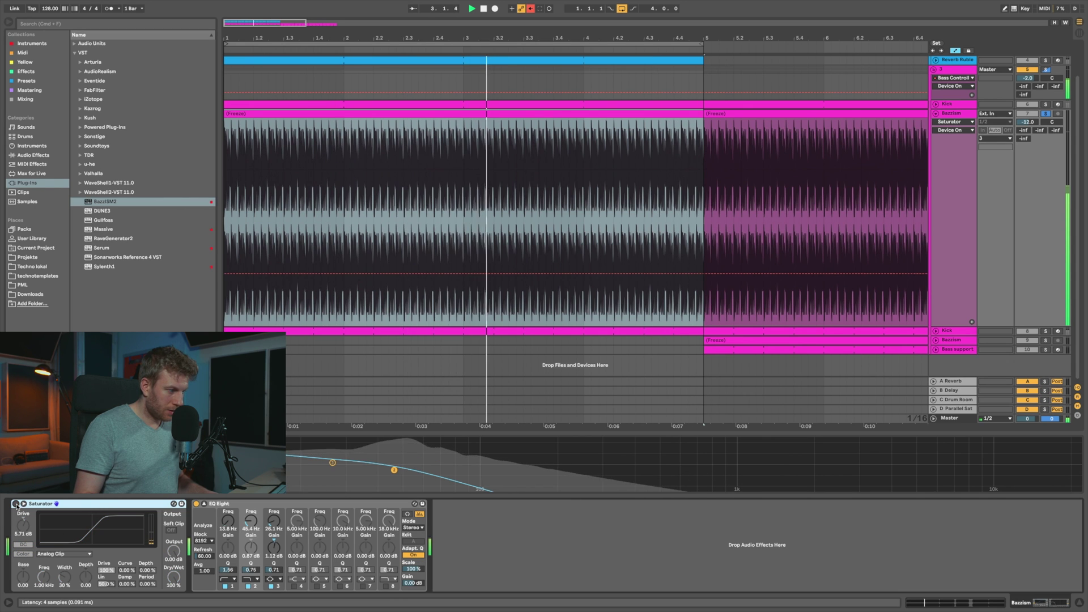
click(16, 504)
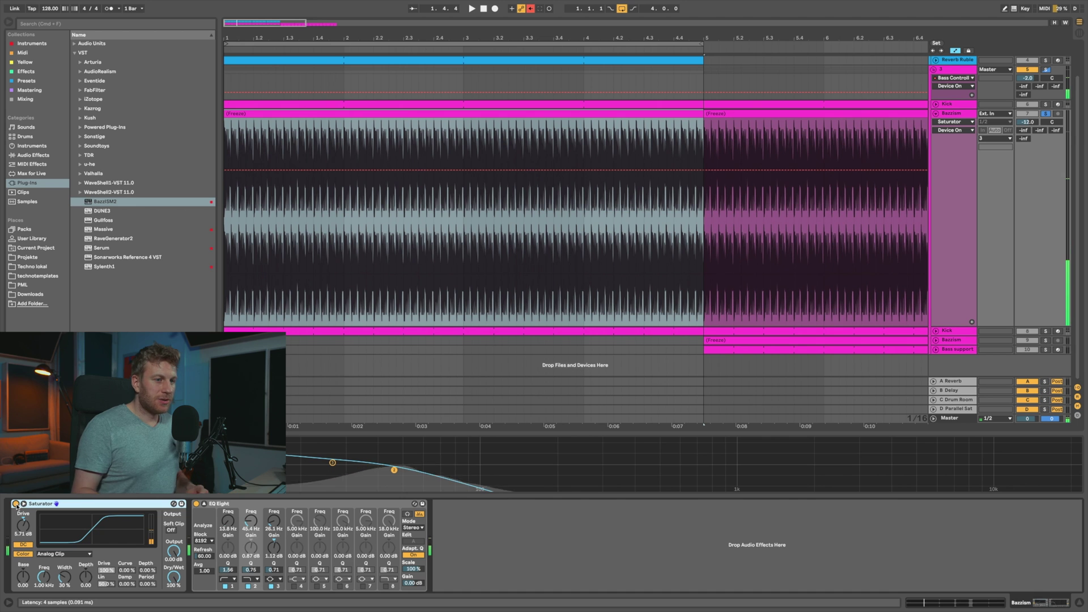
key(space)
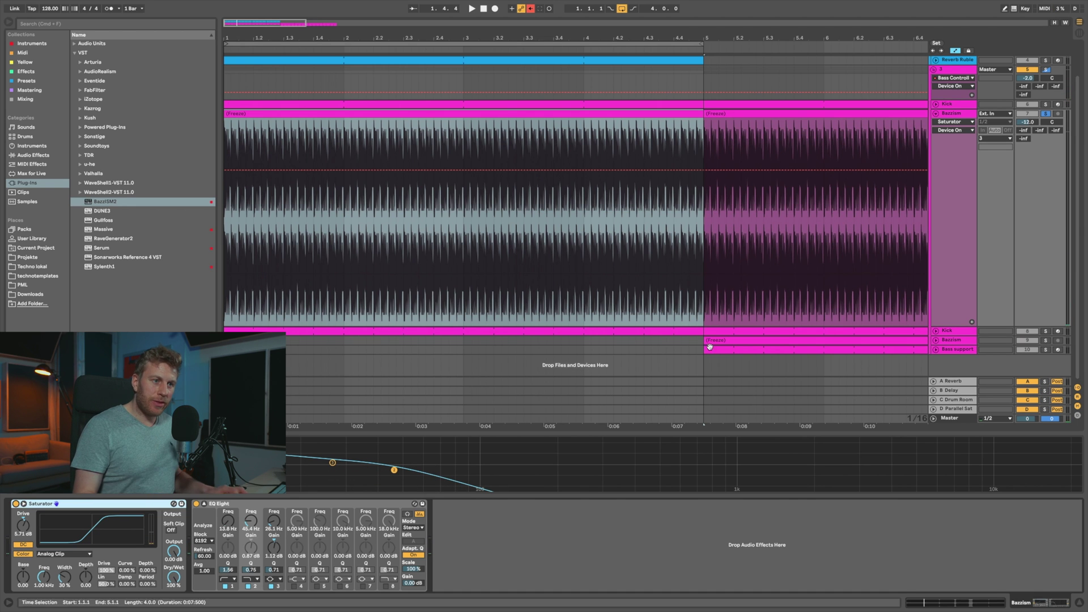
- Examine the frozen Bazzism waveform around bar 2 up close, unsolo the track and select the first Kick track in group 3
mouse_move(341, 38)
mouse_down()
mouse_move(341, 165)
mouse_move(341, 108)
mouse_move(372, 68)
mouse_move(484, 35)
mouse_up()
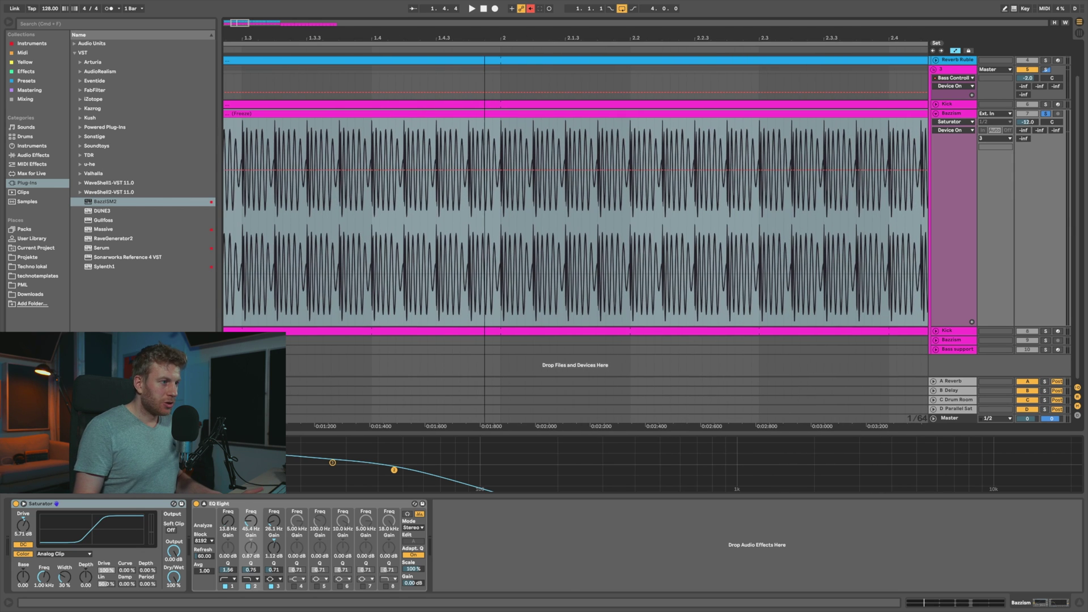
click(1043, 114)
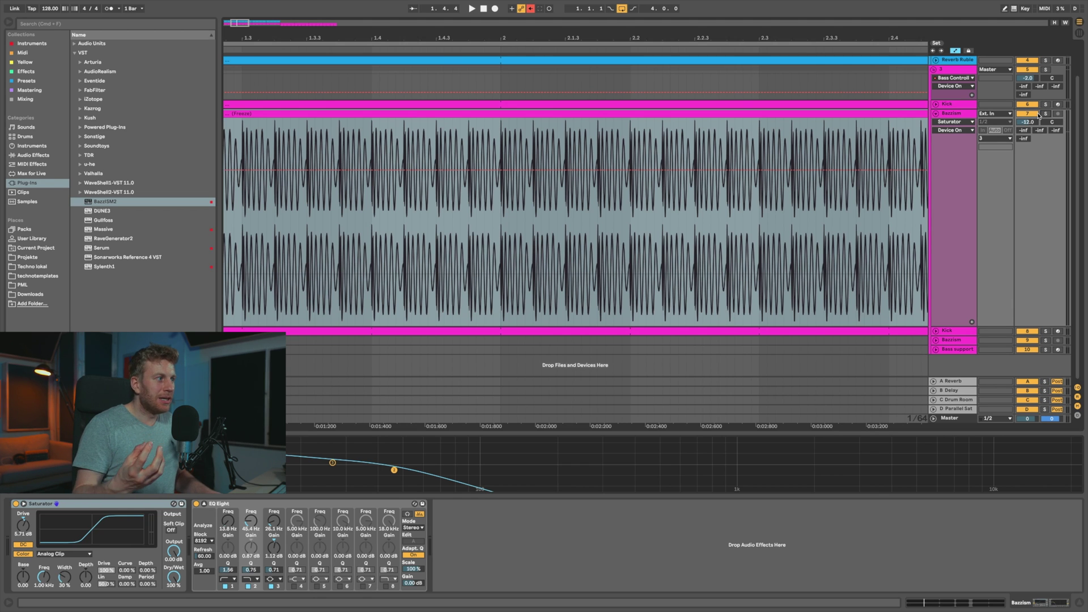
click(959, 104)
scroll(961, 107, up, 2)
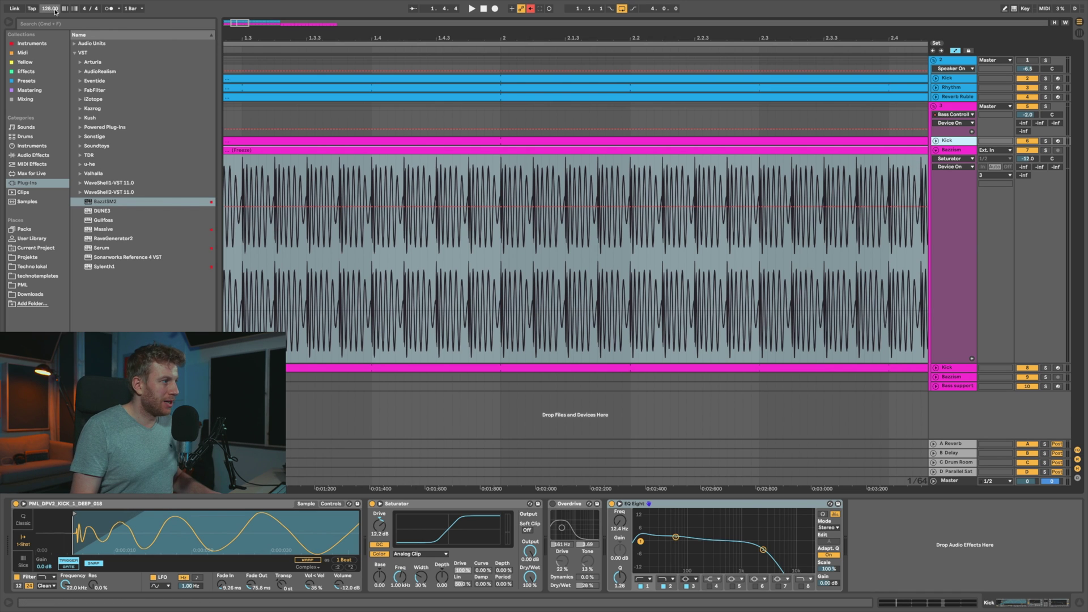
- Set the project tempo to 126 BPM and play the arrangement briefly
text(126)
key(Return)
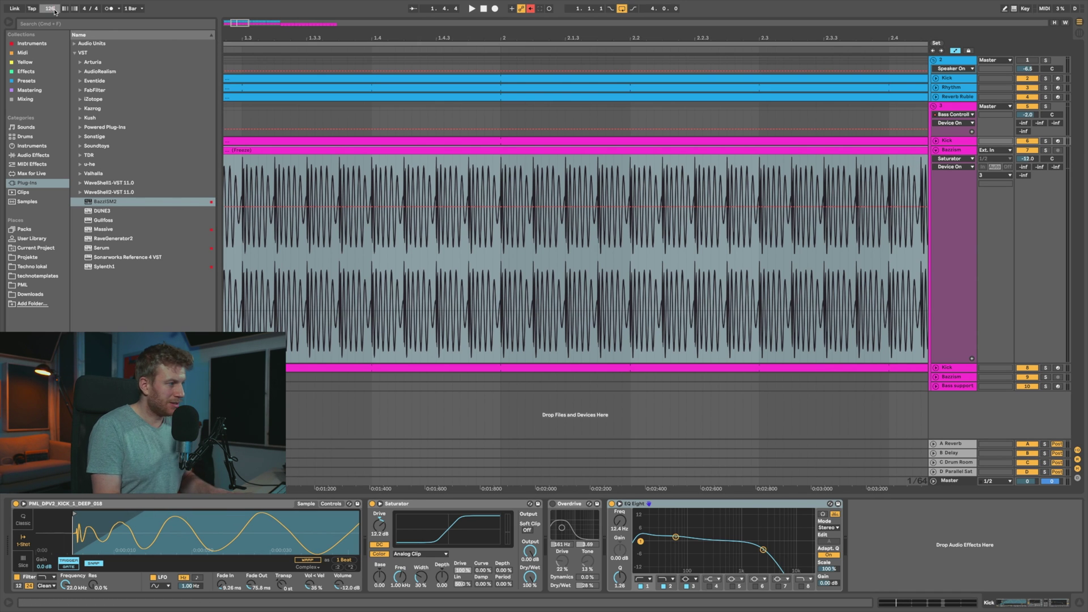
key(space)
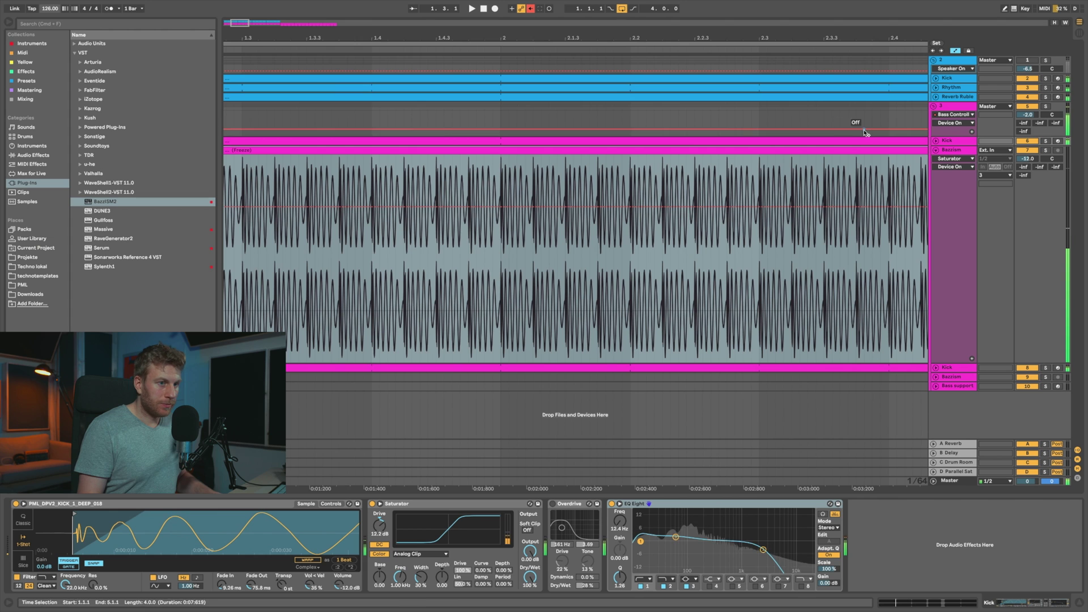
key(space)
- Solo the first Kick and Bazzism tracks of group 3 together, play them while toggling Bazzism's solo, and select the Bazzism track
drag(441, 28, 348, 35)
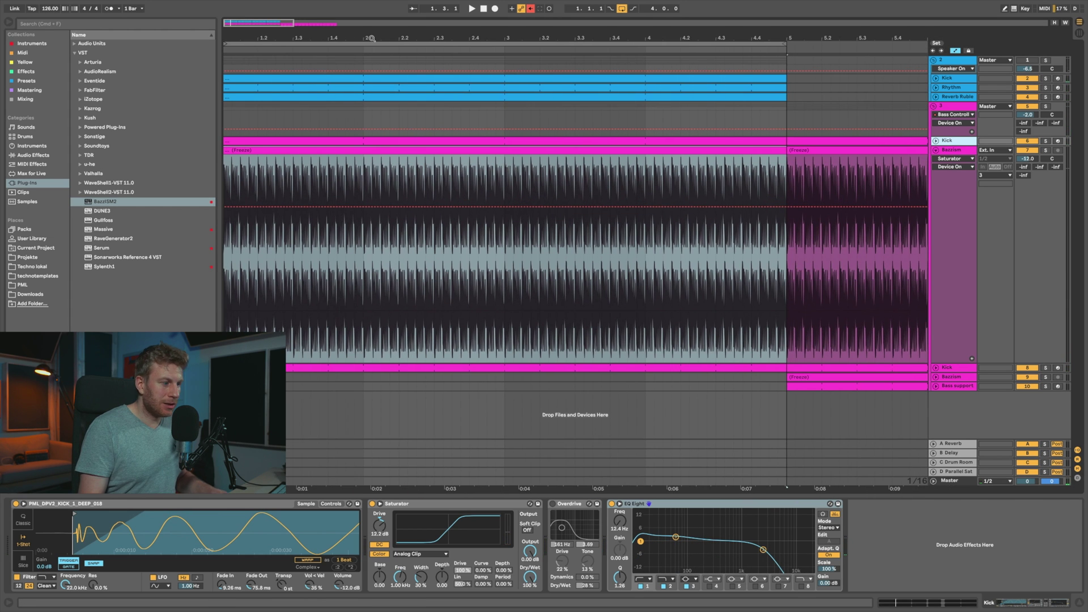
click(1046, 140)
super+click(1047, 151)
key(space)
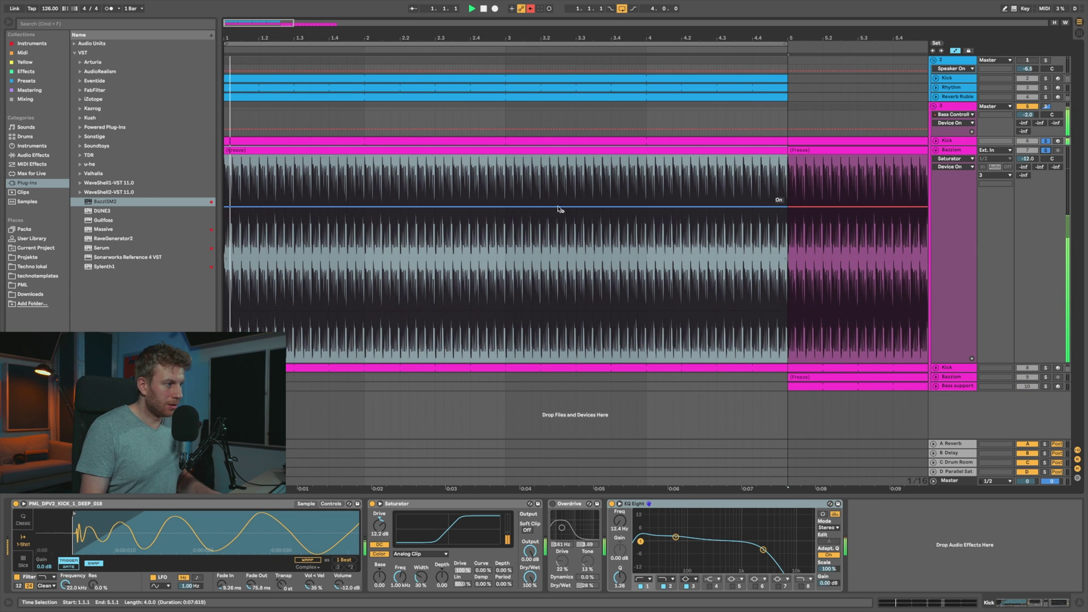
click(1048, 151)
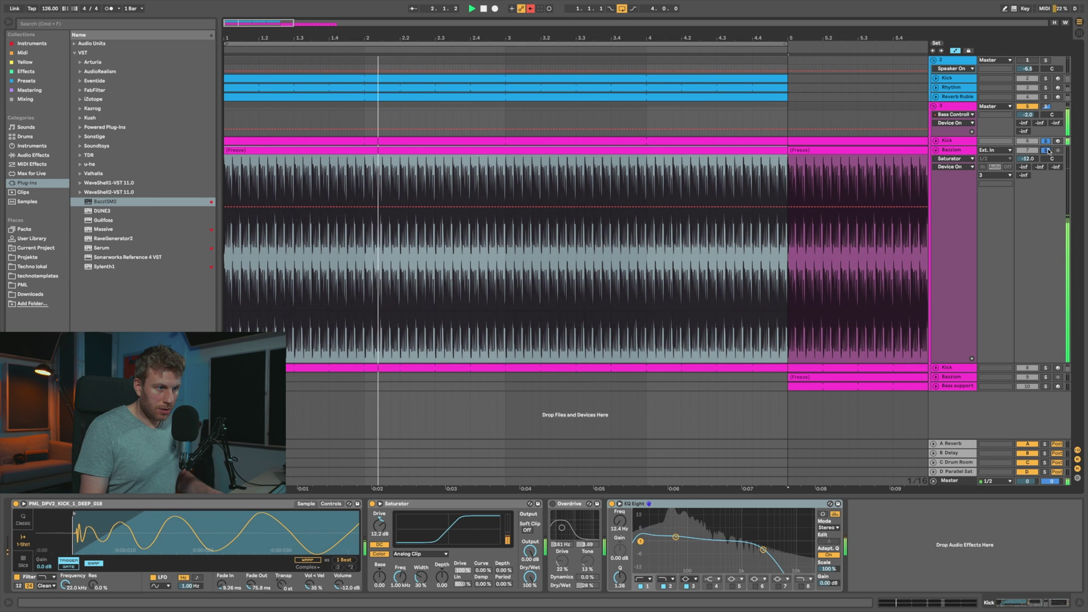
key(space)
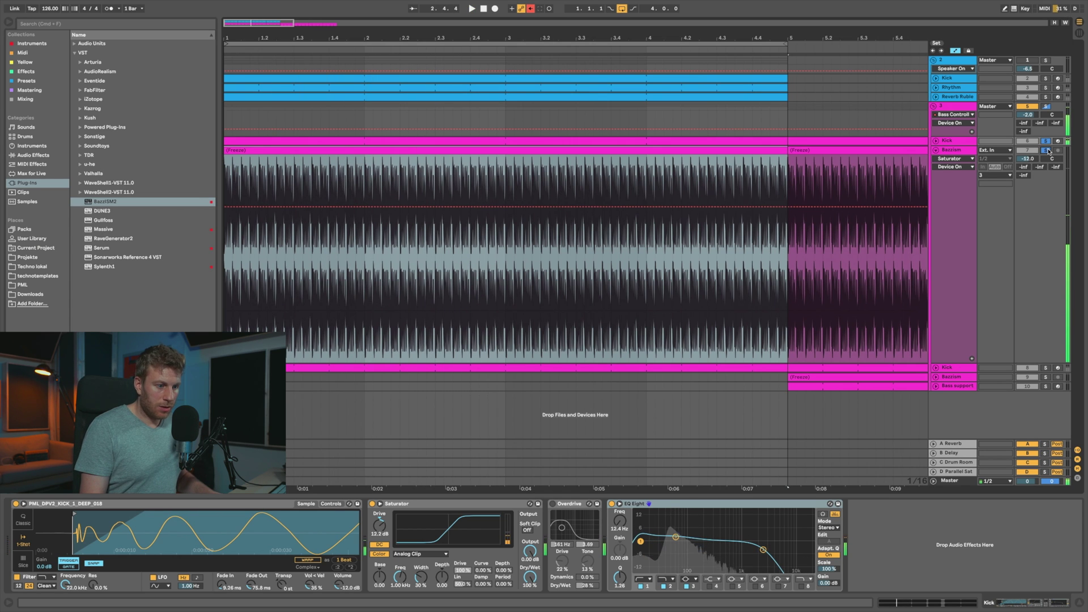
click(962, 152)
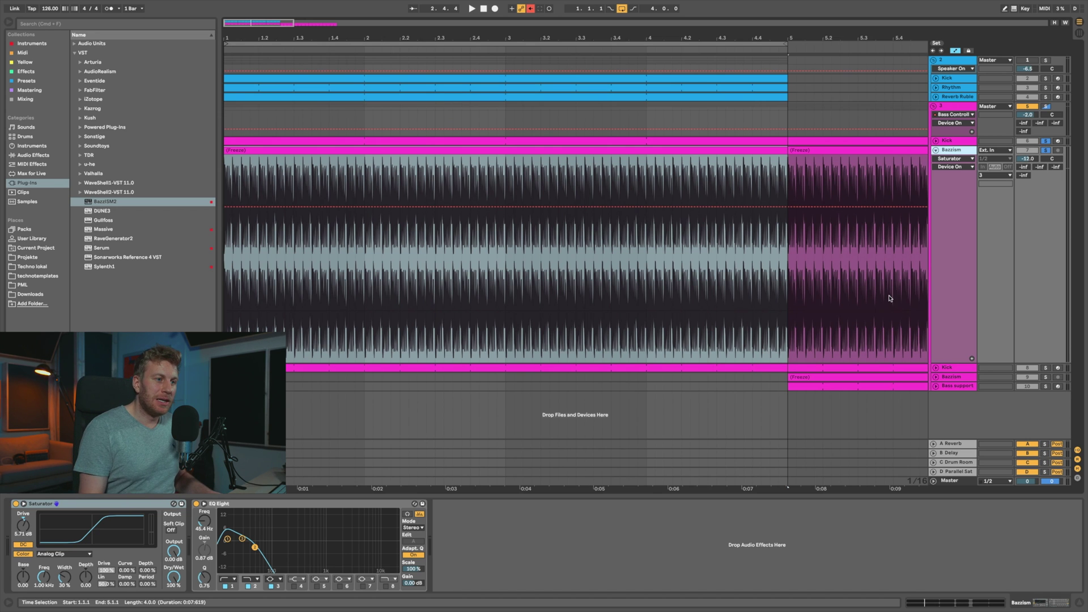
- Solo the second Kick track in group 3, unfold it and select its clip in bars 1 to 4 to show its devices
drag(837, 37, 667, 89)
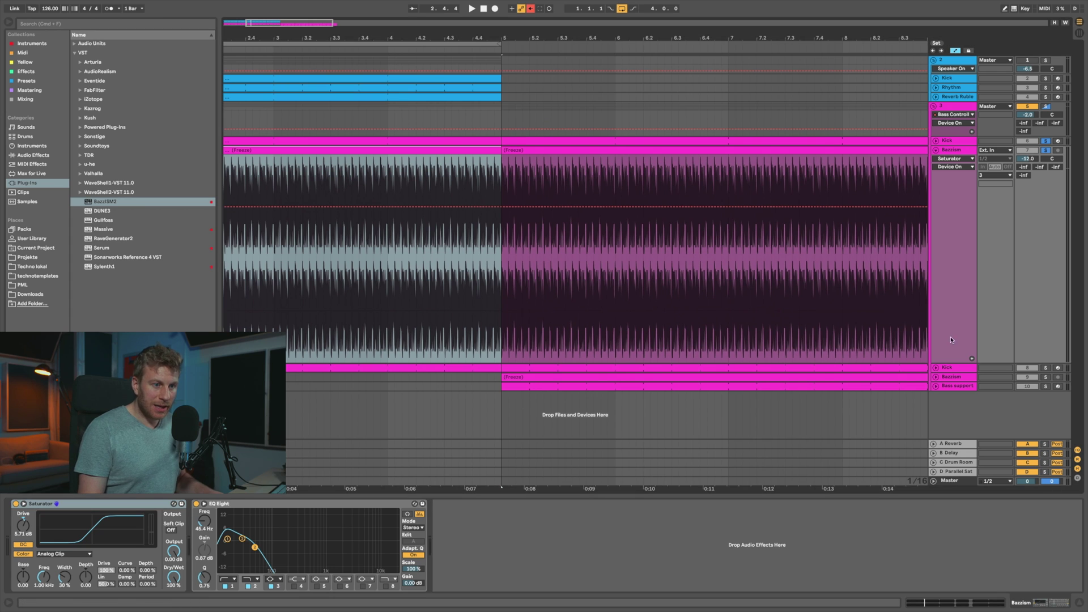
scroll(921, 356, left, 1)
scroll(918, 352, right, 2)
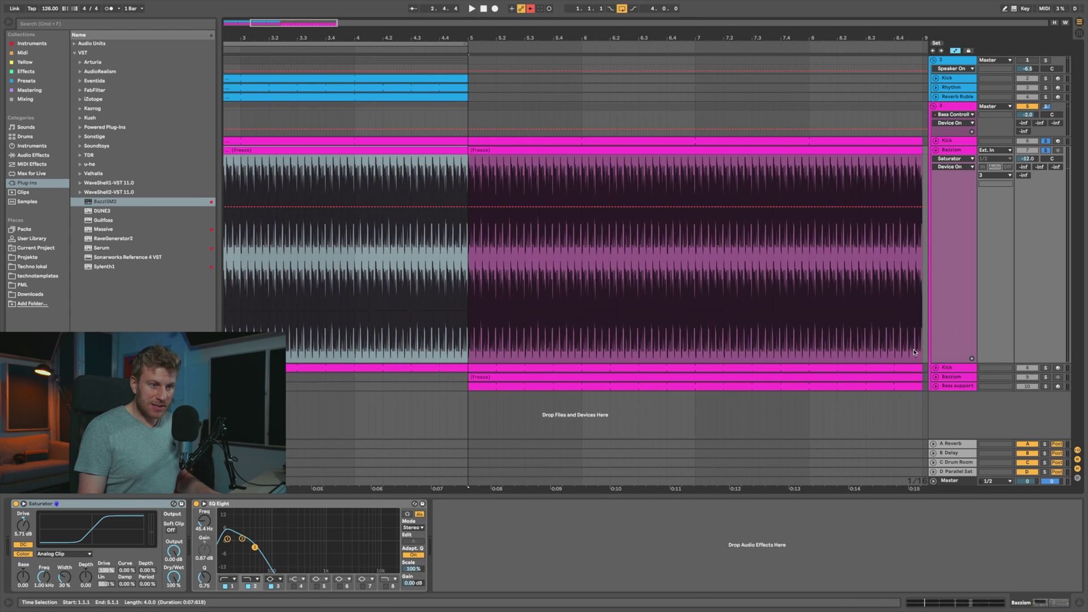
click(1046, 368)
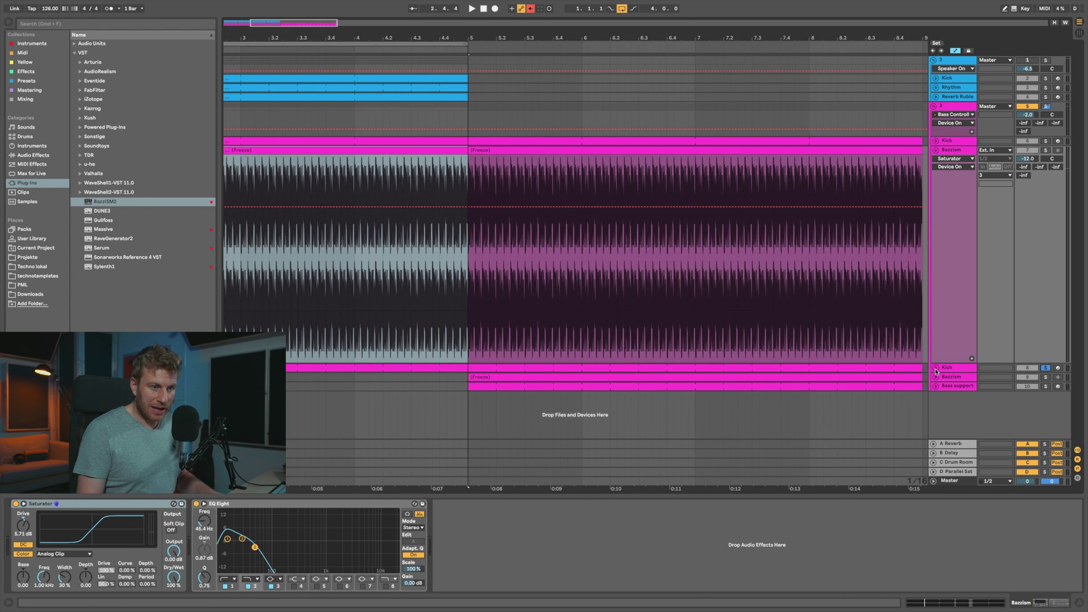
click(936, 368)
scroll(897, 352, down, 1)
scroll(897, 351, left, 8)
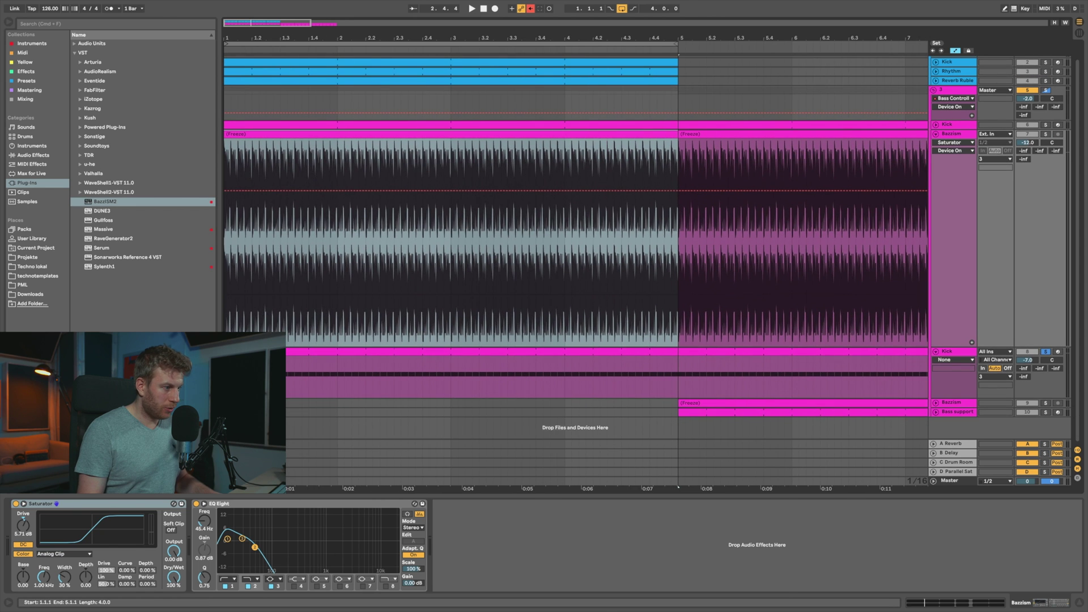
click(630, 352)
scroll(295, 352, up, 1)
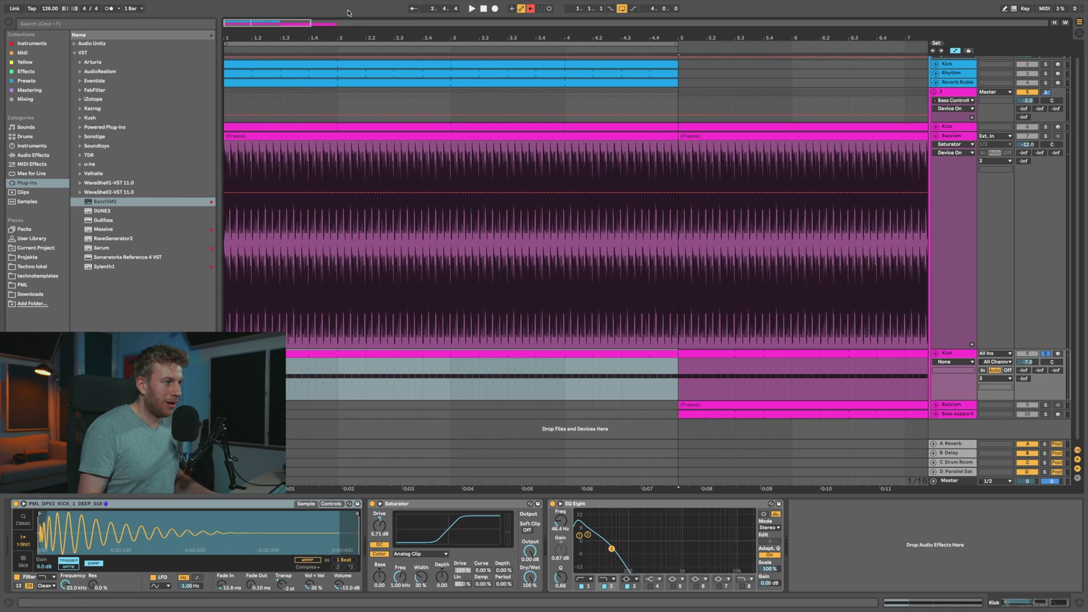
- Play the second Kick with its EQ Eight bypassed and restored, and add the first Kick and Bazzism tracks to the solo
drag(356, 34, 330, 34)
key(space)
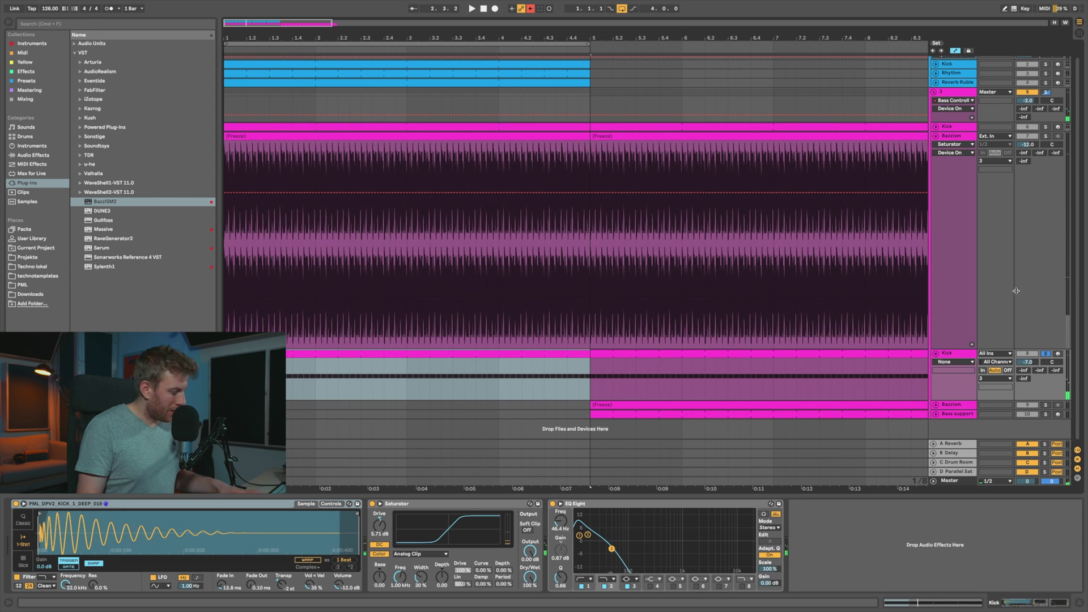
click(553, 504)
key(space)
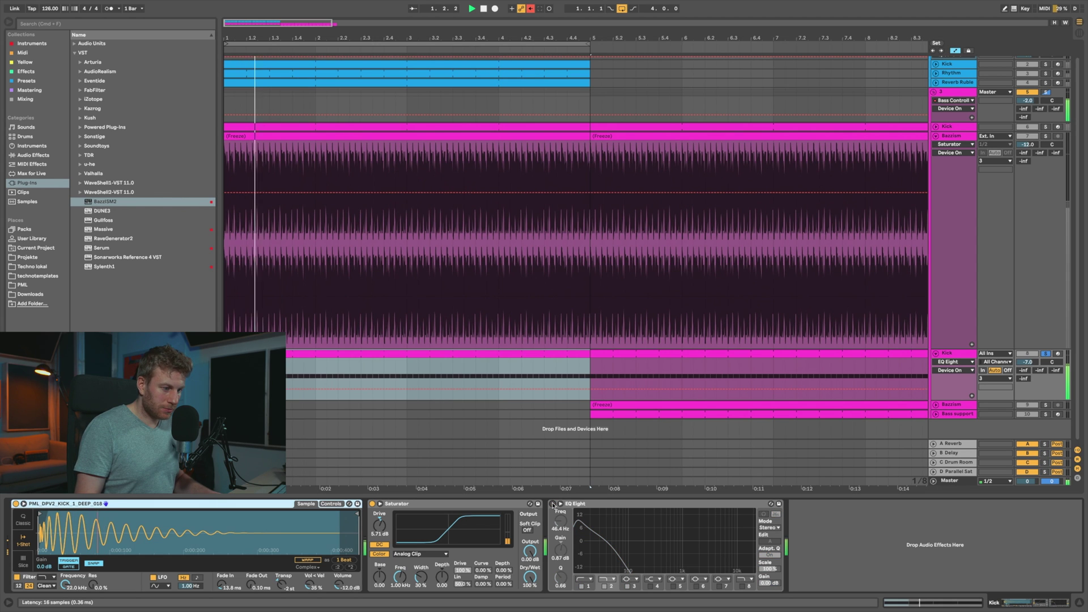
click(553, 504)
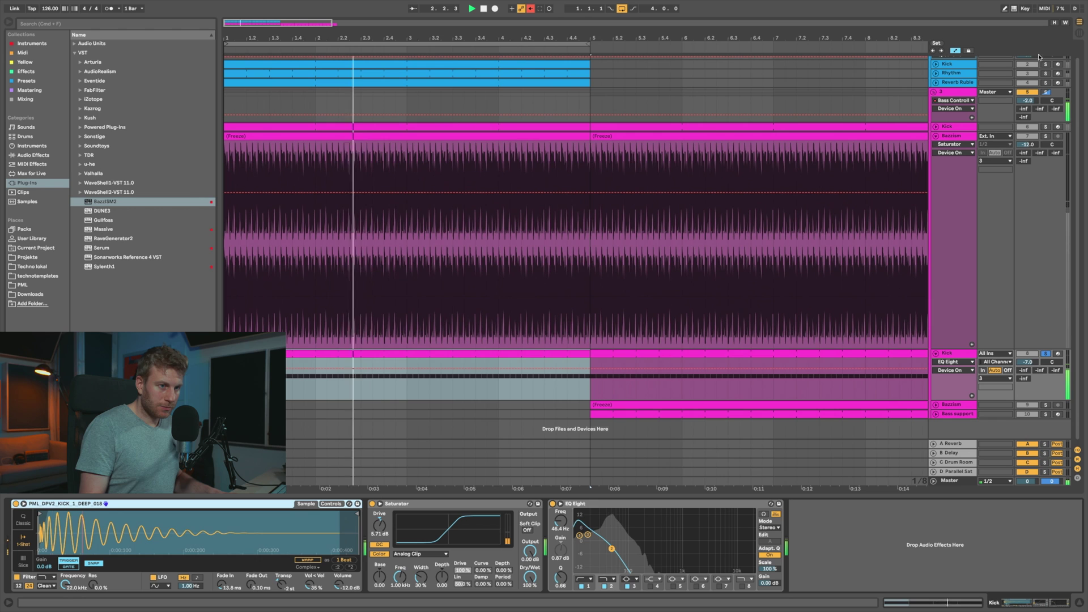
click(1047, 137)
click(1046, 127)
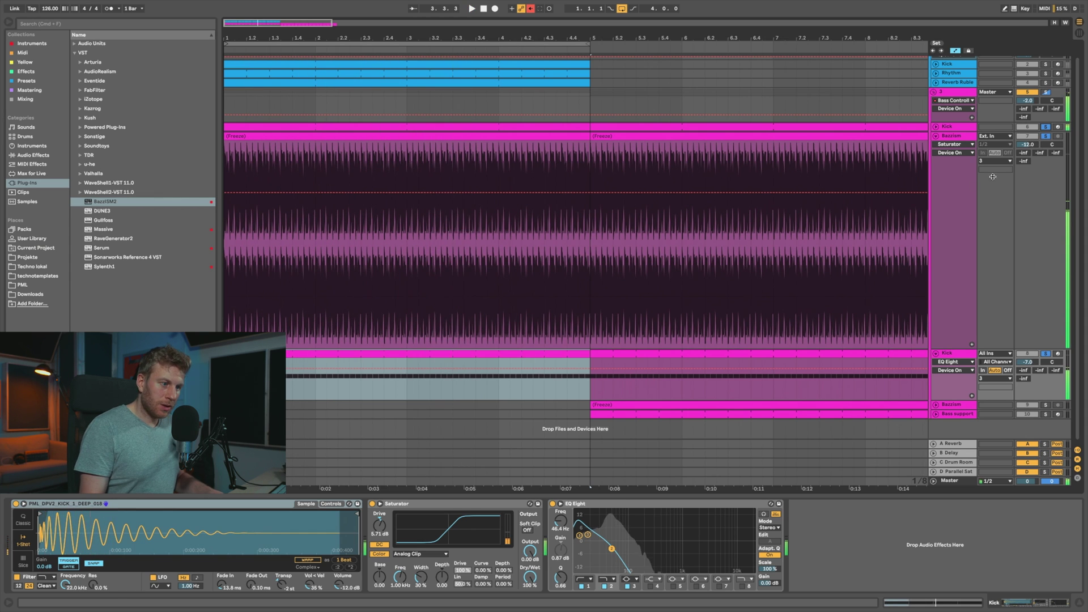
- Fold the second Kick track, solo and unfold the second Bazzism track, and play its frozen clip from bar 5
scroll(783, 223, right, 1)
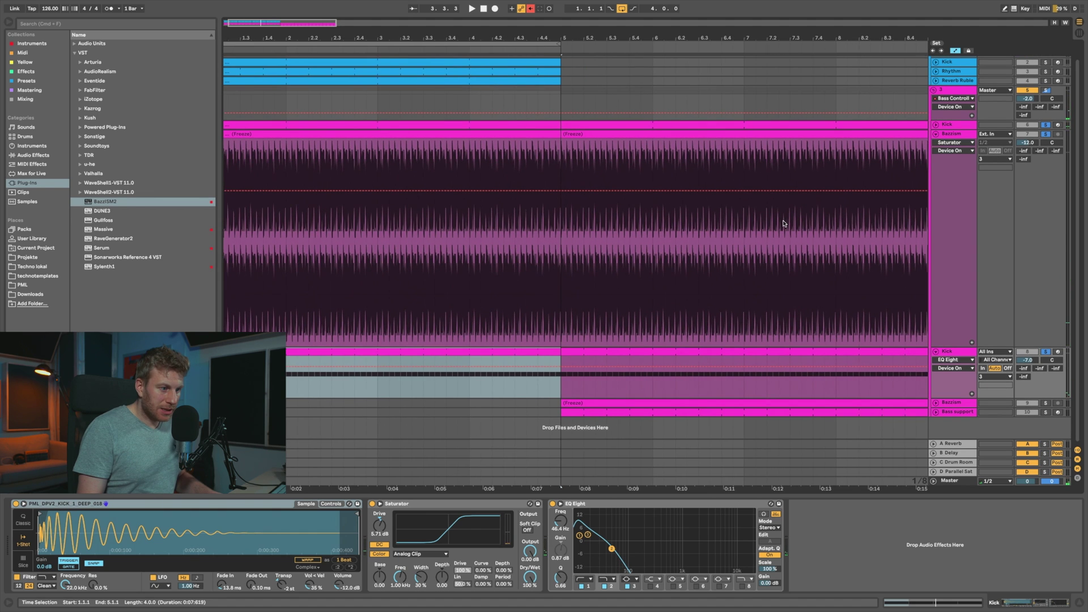
scroll(784, 224, right, 1)
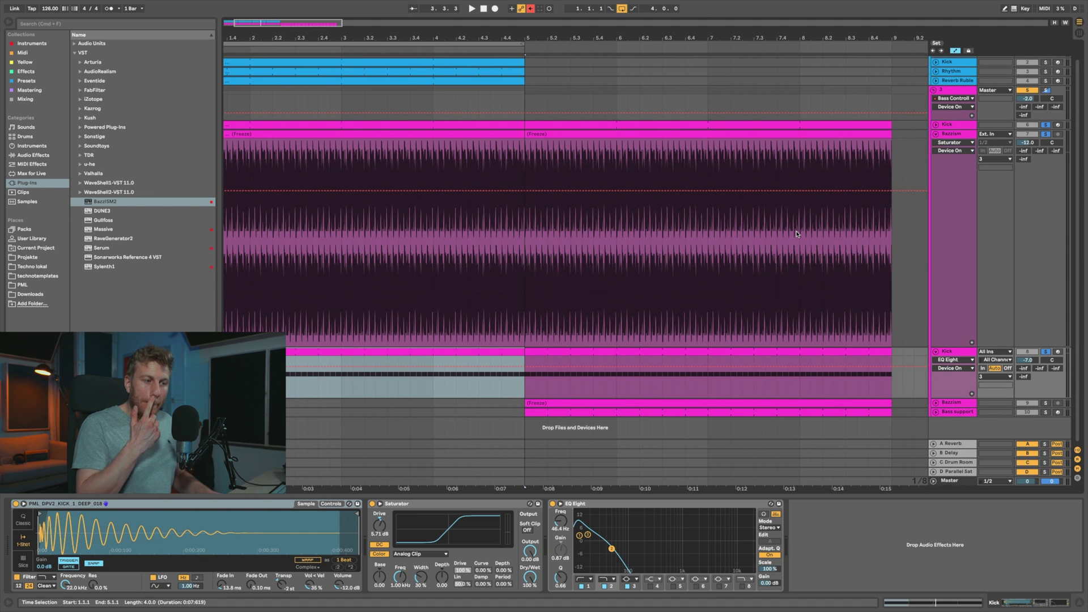
click(936, 352)
click(961, 379)
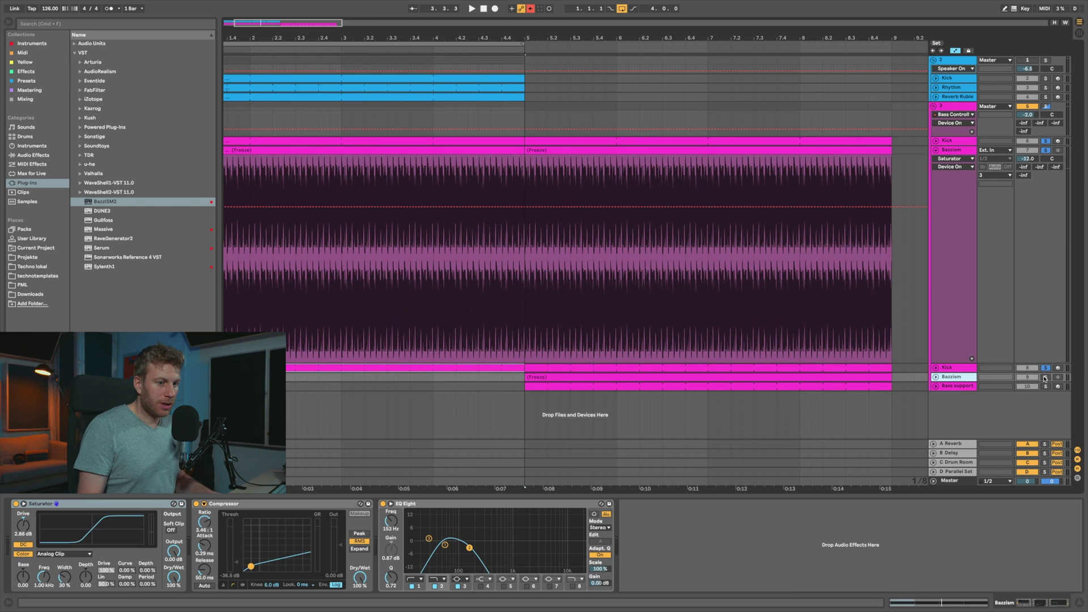
click(935, 378)
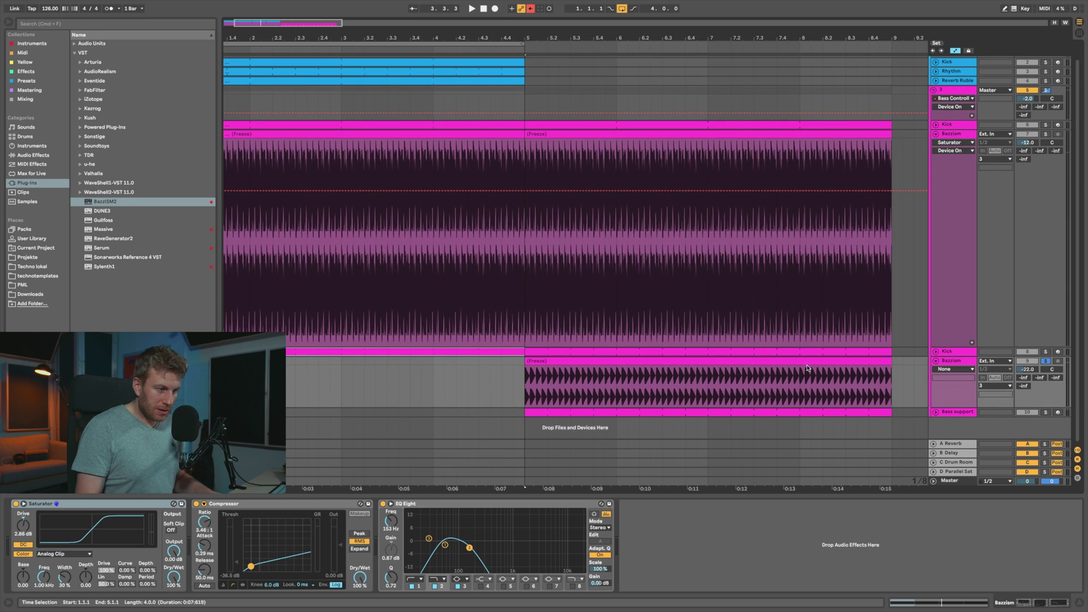
click(602, 361)
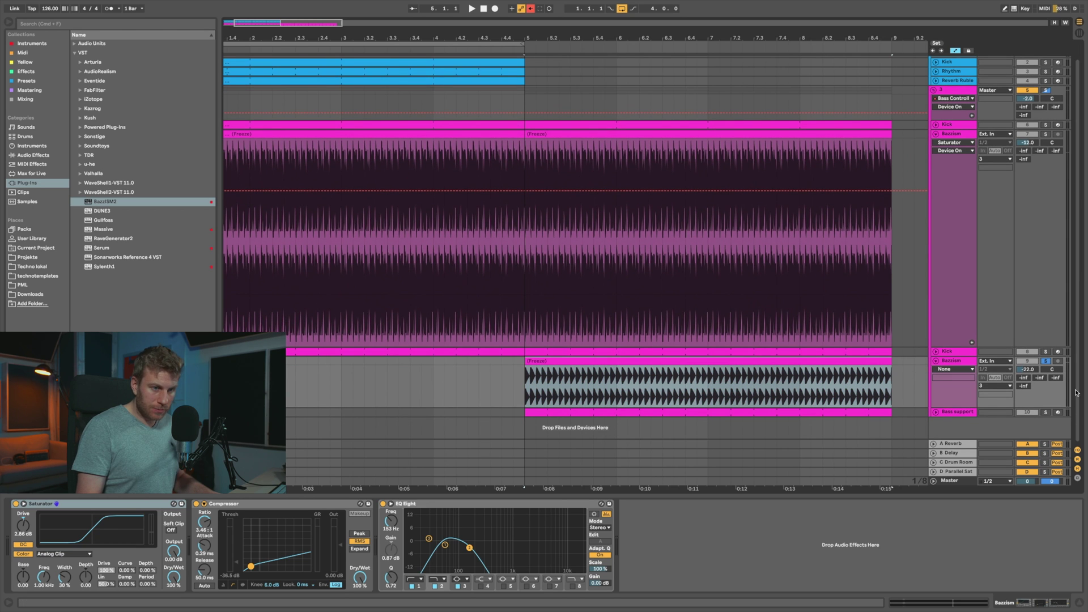
key(space)
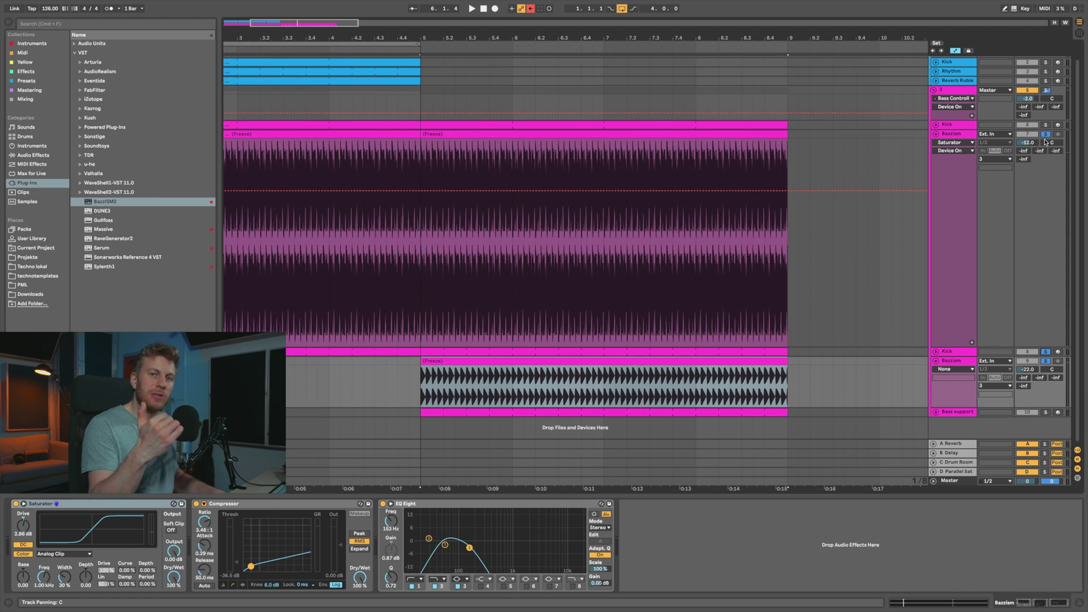
- Play both Bazzism tracks and the second Kick soloed from bar 5, toggling the second Bazzism's solo, and loop its clip in bars 5 to 8
key(space)
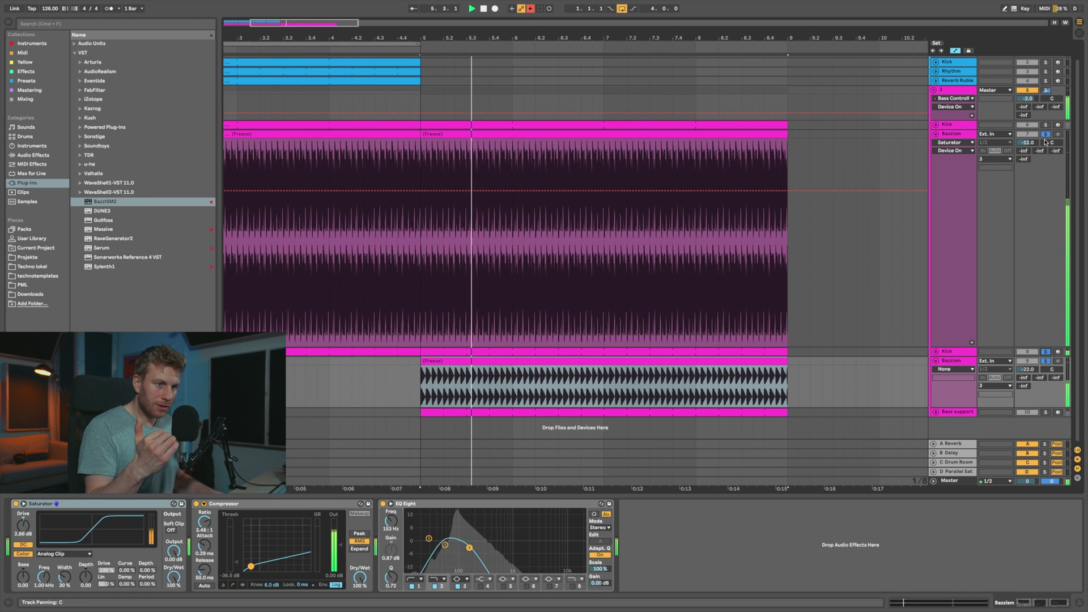
click(1046, 362)
click(1046, 362)
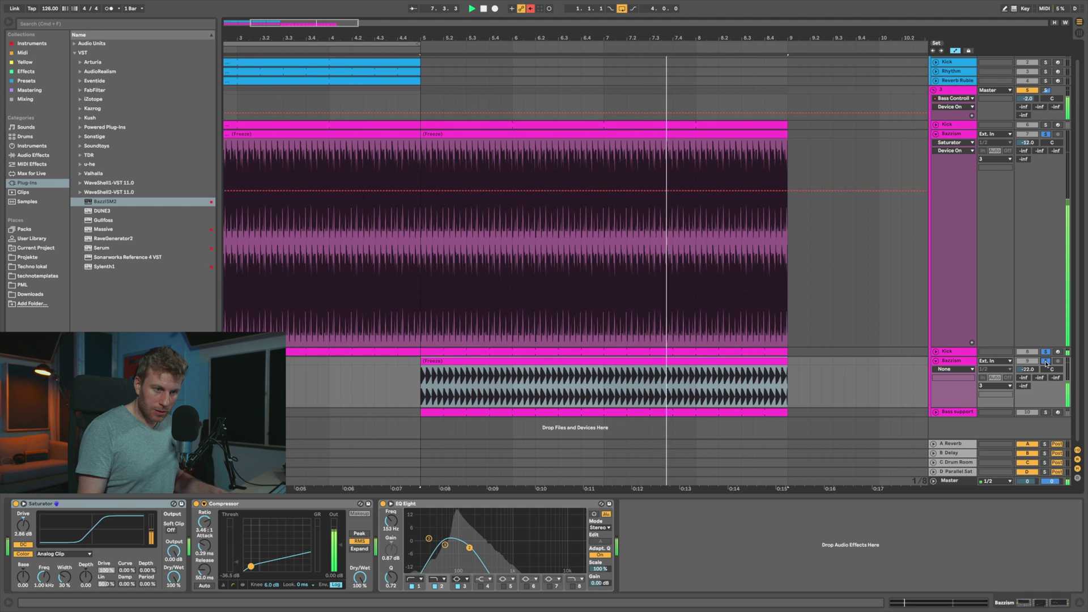
click(689, 361)
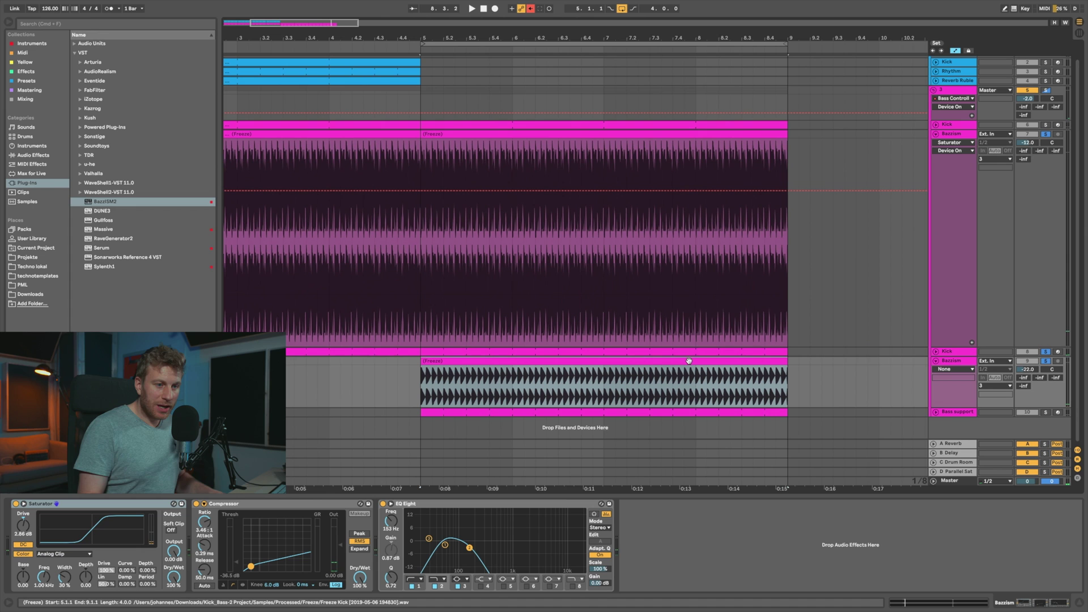
- Unfold the Bass support track in group 3 and select it to show its device chain
click(936, 412)
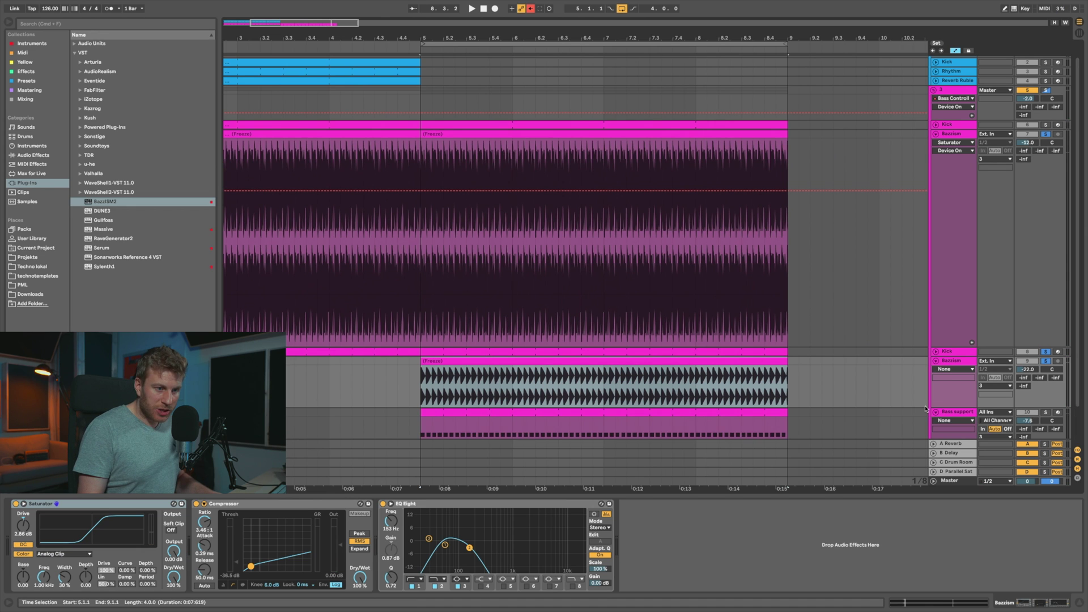
scroll(952, 397, down, 1)
click(958, 377)
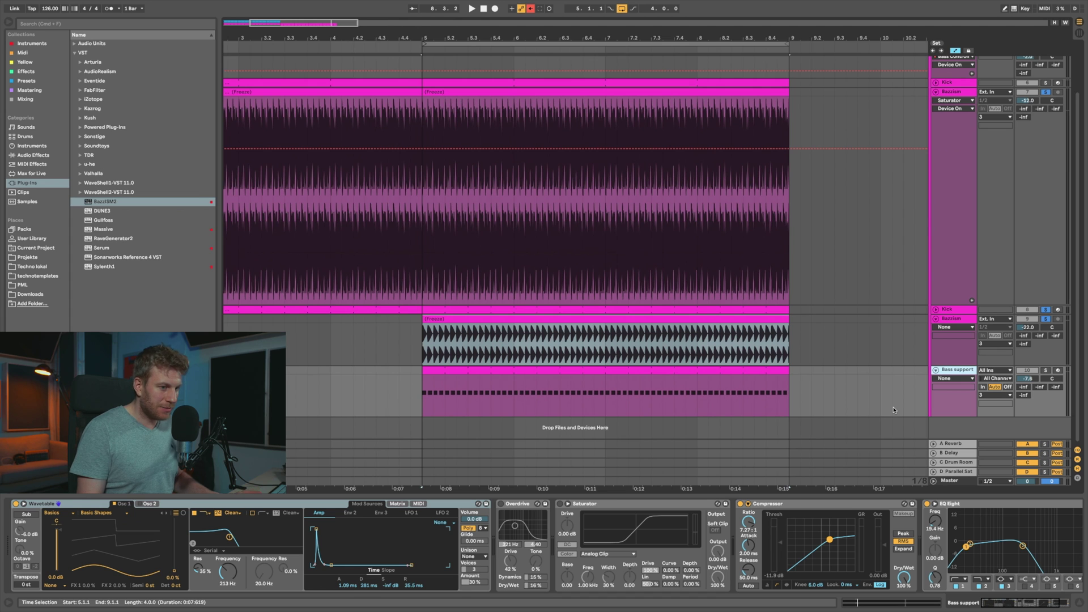
scroll(793, 397, right, 5)
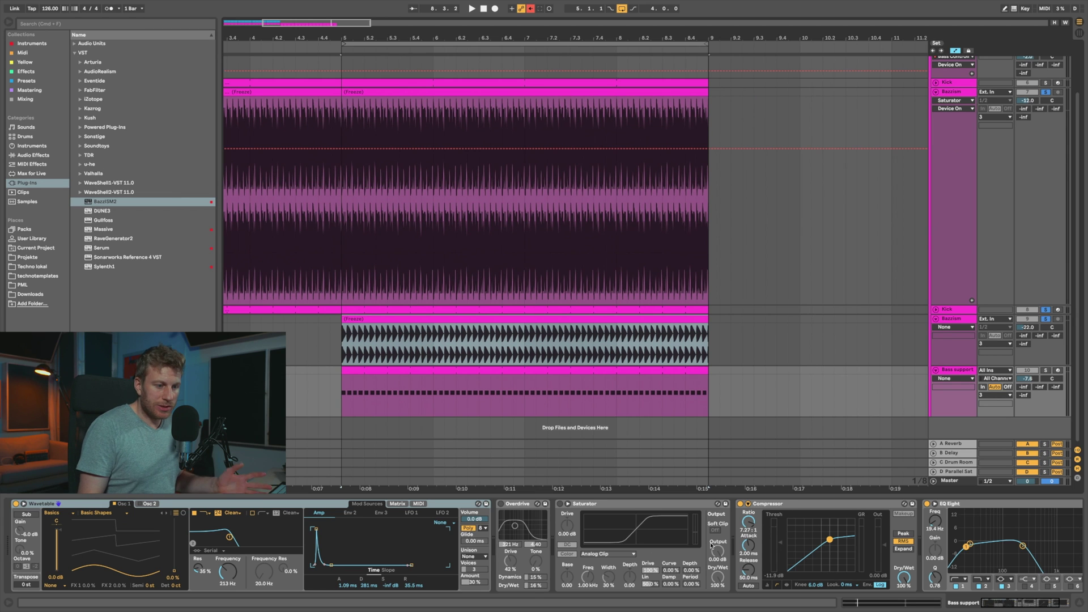
scroll(761, 514, right, 1)
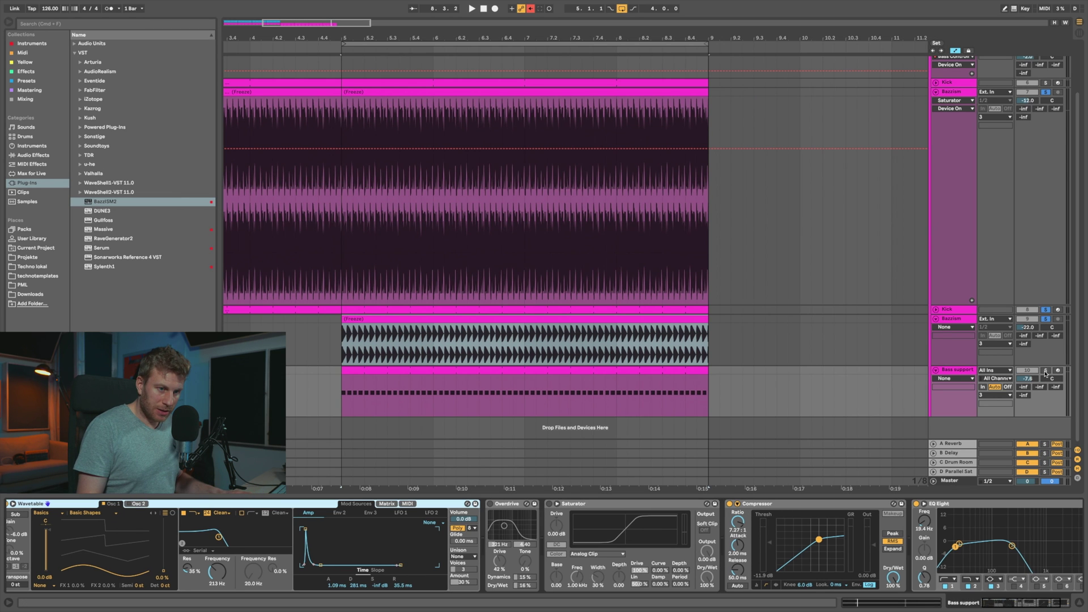
- Play the loop with Bass support added to the solo, and reduce the solo to that track alone
click(1046, 371)
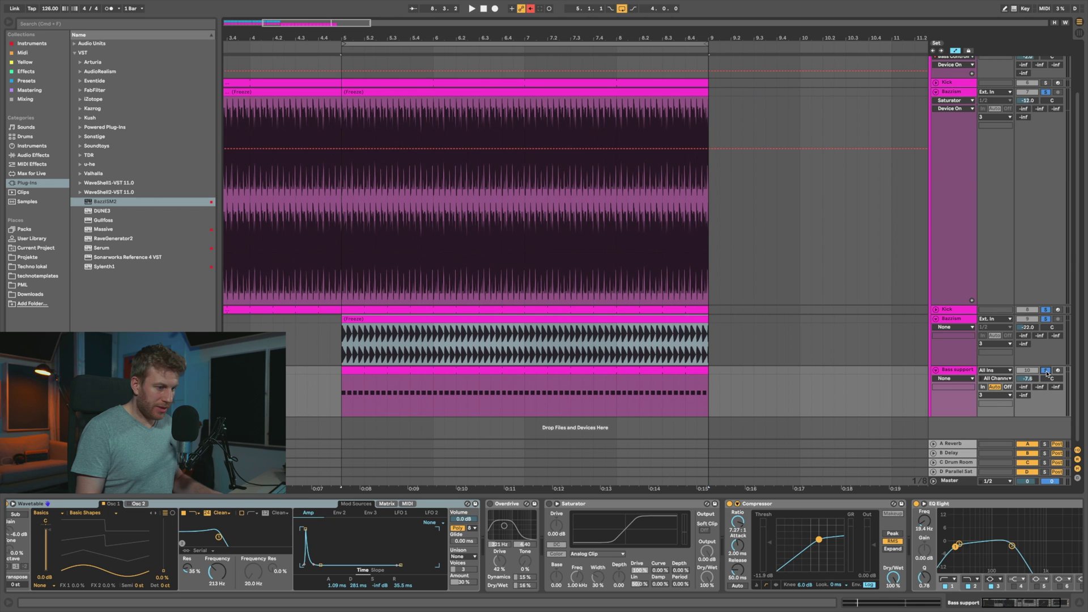
key(space)
click(1047, 373)
click(1047, 371)
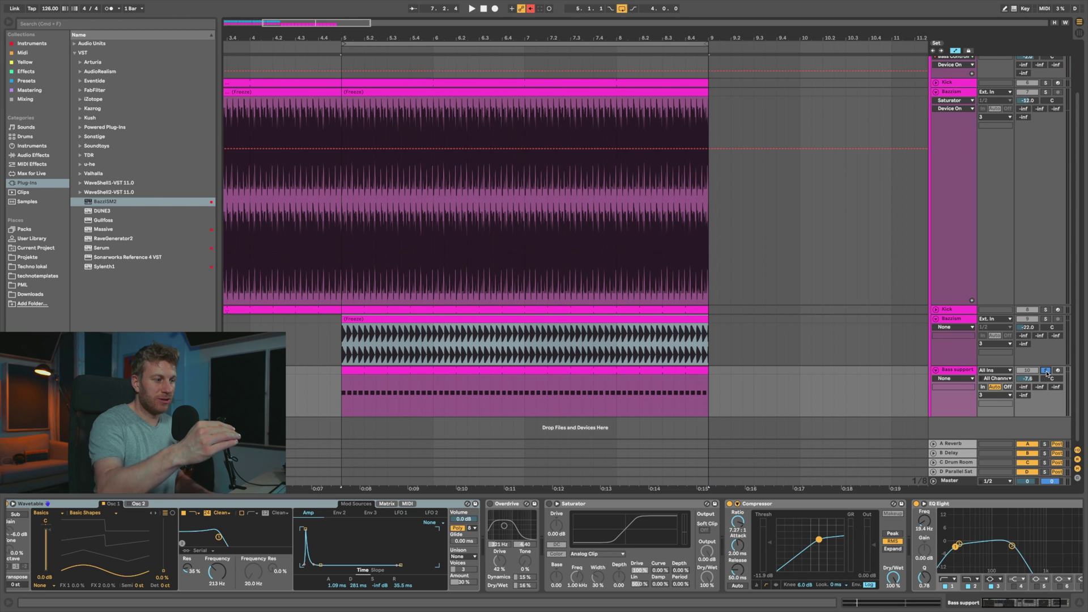
- Show the device chains of the second Kick, the second Bazzism and the Bass support track one after another
click(952, 310)
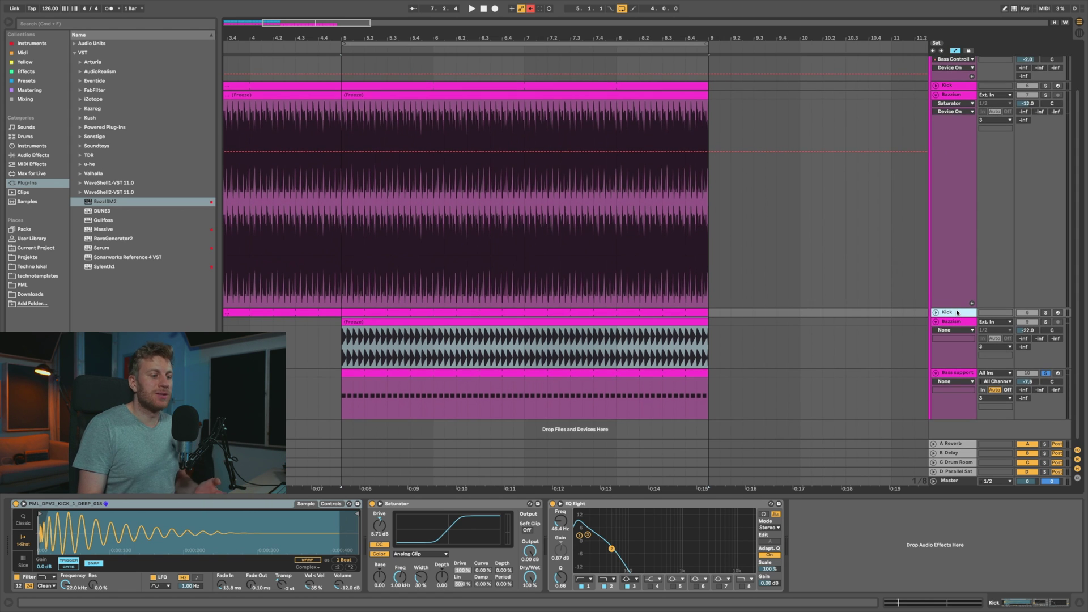
scroll(957, 312, up, 1)
click(950, 328)
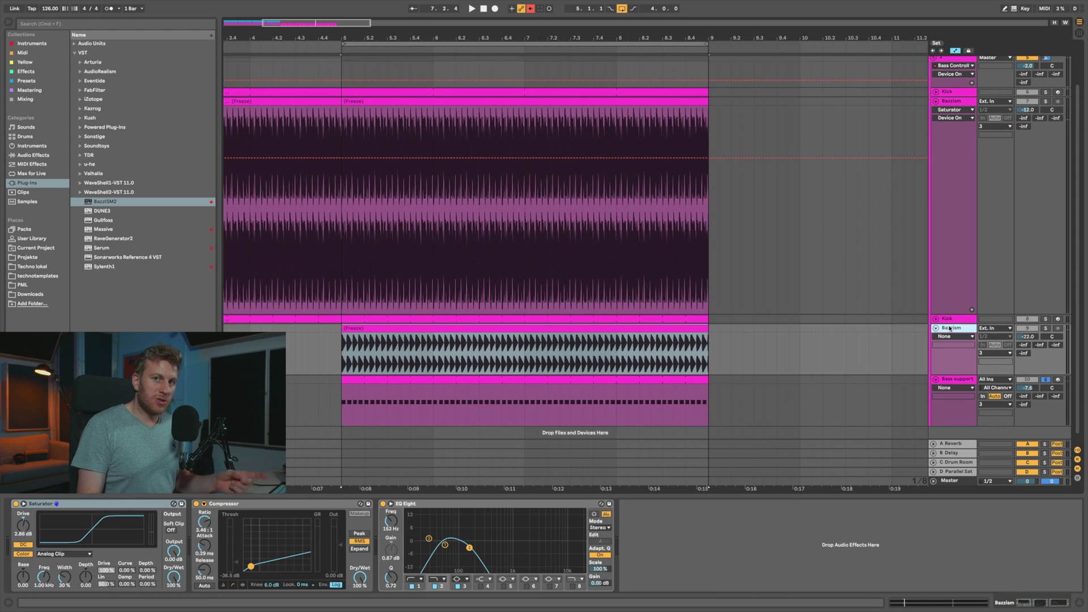
click(958, 379)
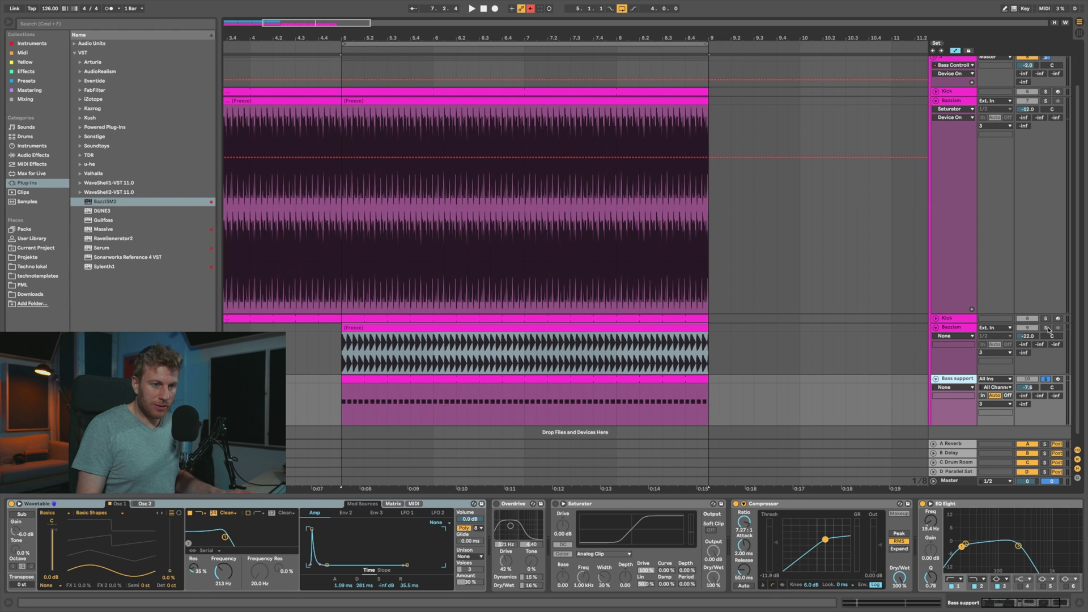
- Play Bass support together with the soloed second Kick and Bazzism, and add the first Bazzism and first Kick to the solo
key(space)
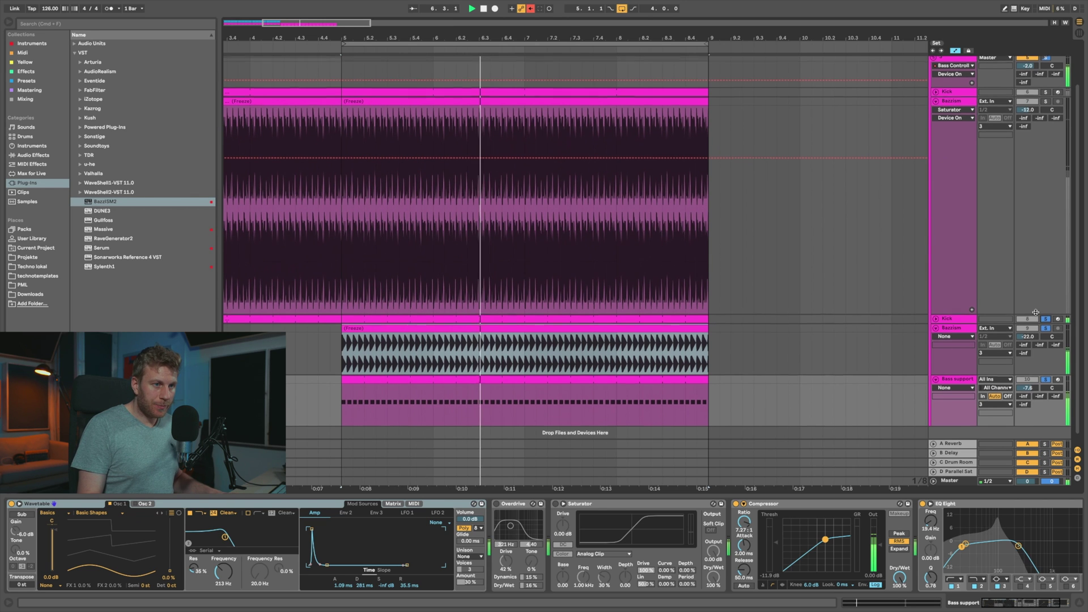
click(1046, 102)
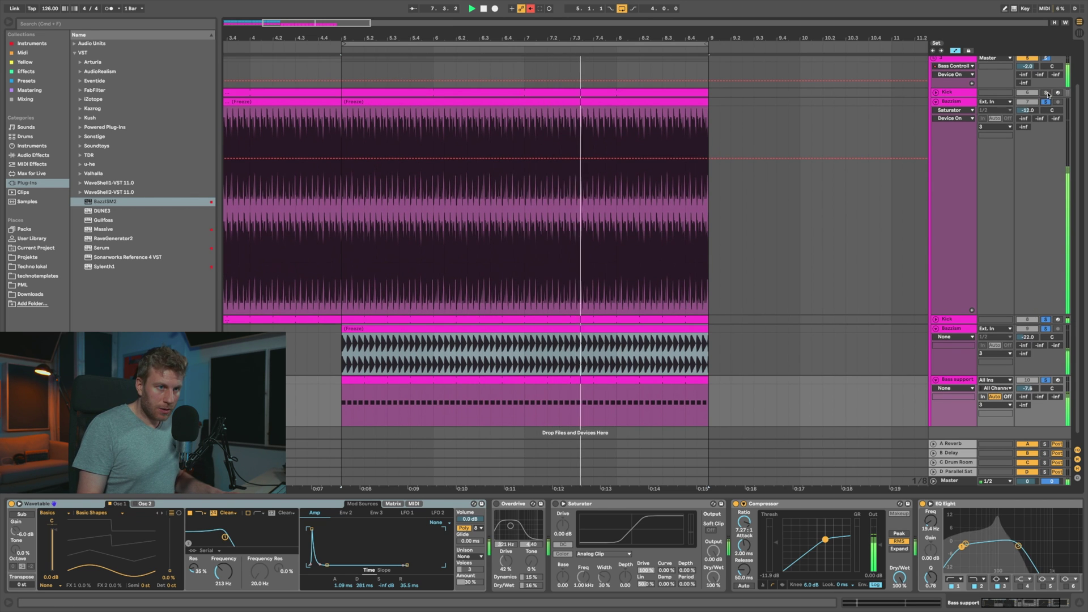
click(1047, 93)
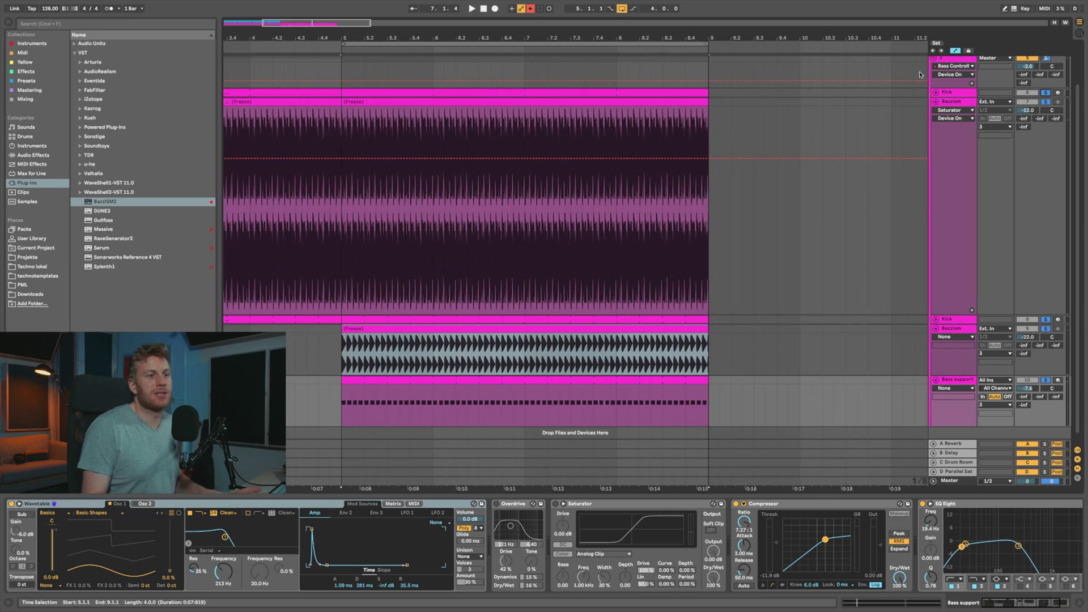
- View the first Kick's devices, select group 3 and switch on its Bass Control rack
click(956, 91)
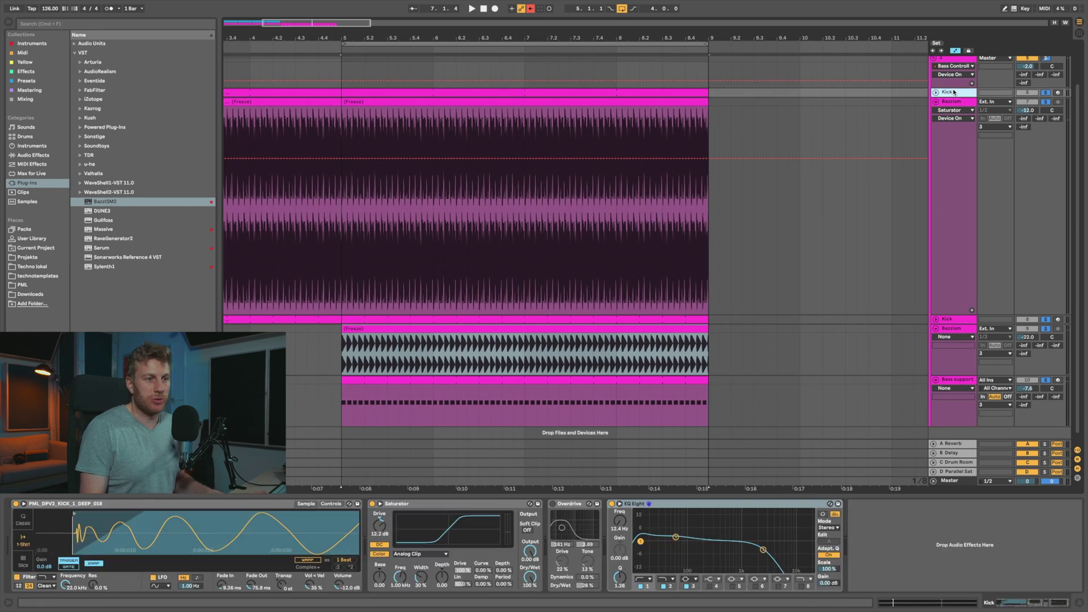
scroll(956, 92, up, 2)
click(949, 106)
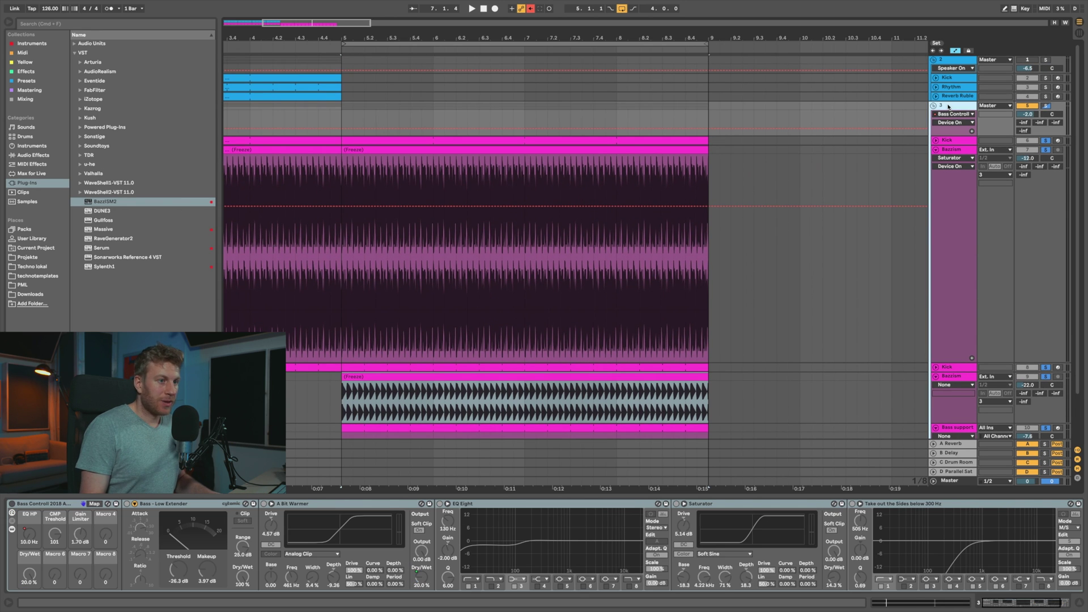
click(12, 504)
scroll(271, 504, right, 1)
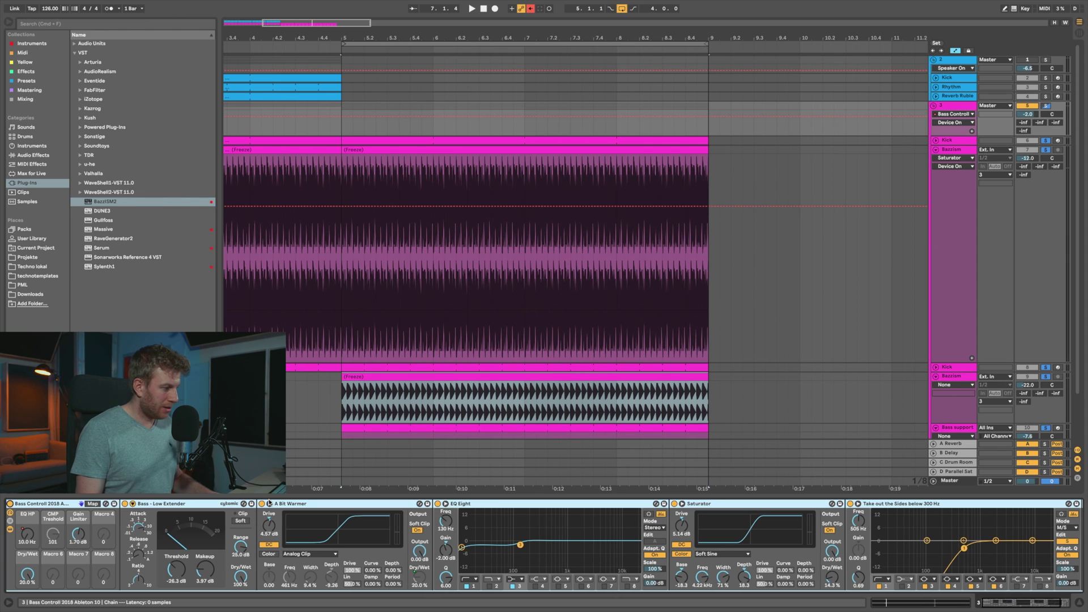
- Switch off A Bit Warmer, Saturator and Take out the Sides below 300 Hz in group 3's Bass Control rack
click(261, 504)
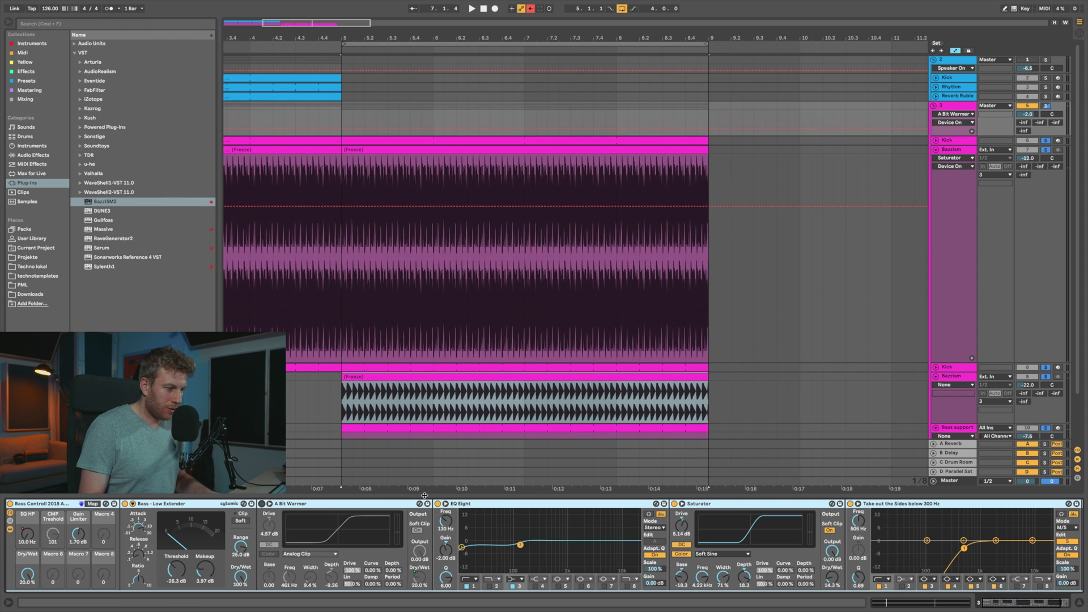
click(675, 504)
scroll(674, 506, right, 5)
click(731, 504)
scroll(733, 505, left, 1)
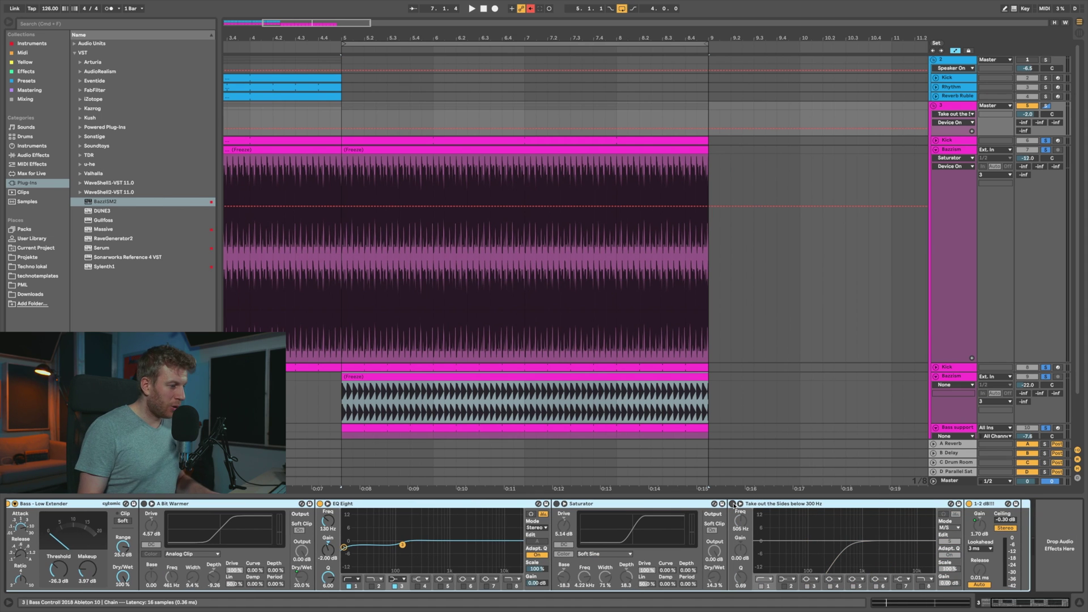
scroll(412, 510, left, 5)
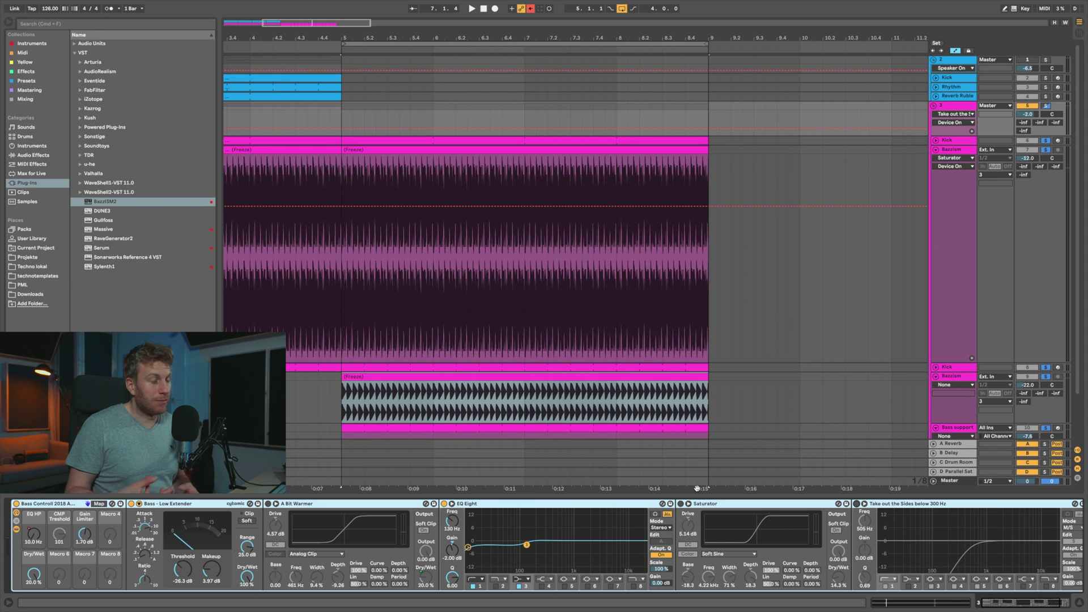
- Play the soloed group from bar 5 while bypassing and restoring Bass - Low Extender to compare the sound
click(173, 504)
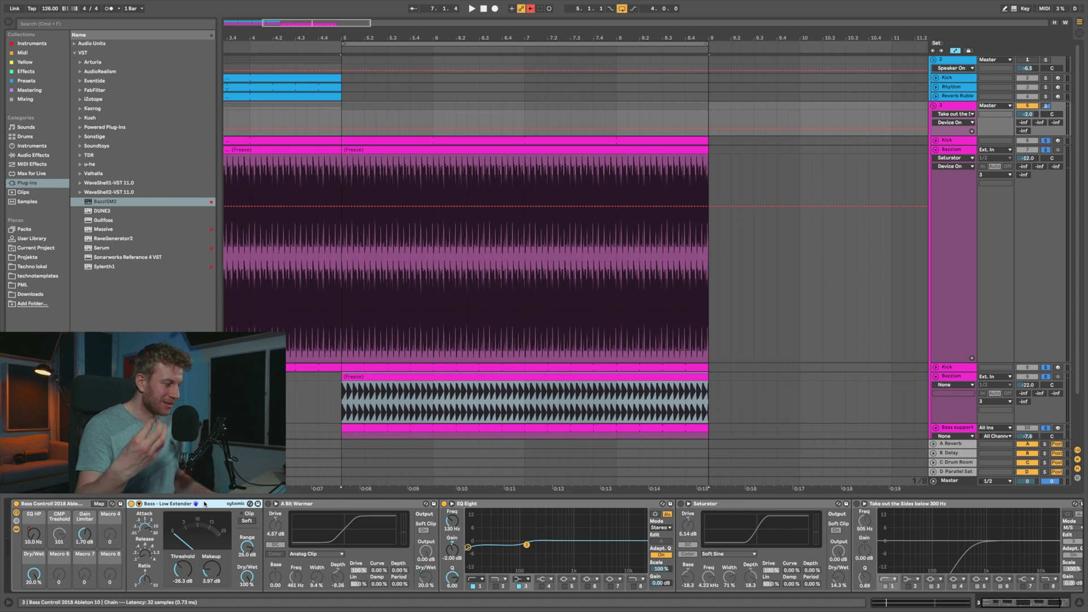
key(space)
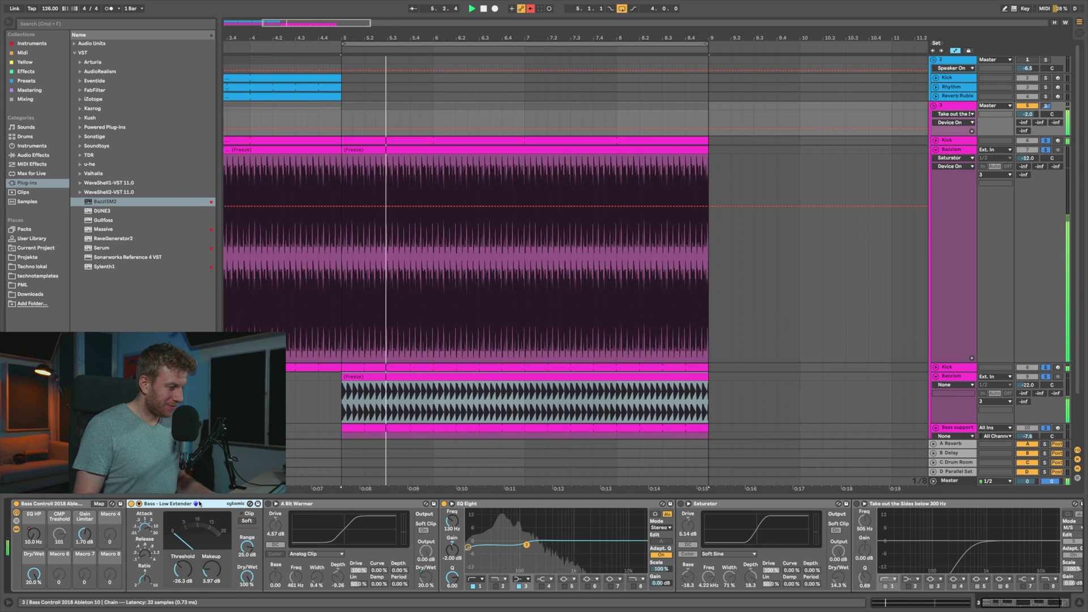
click(131, 504)
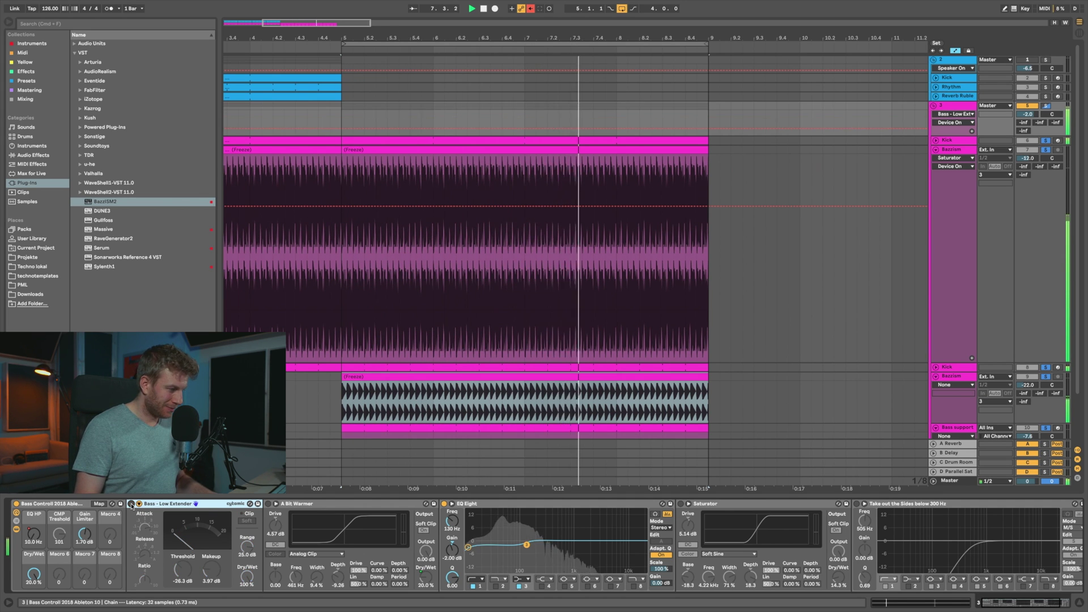
click(131, 504)
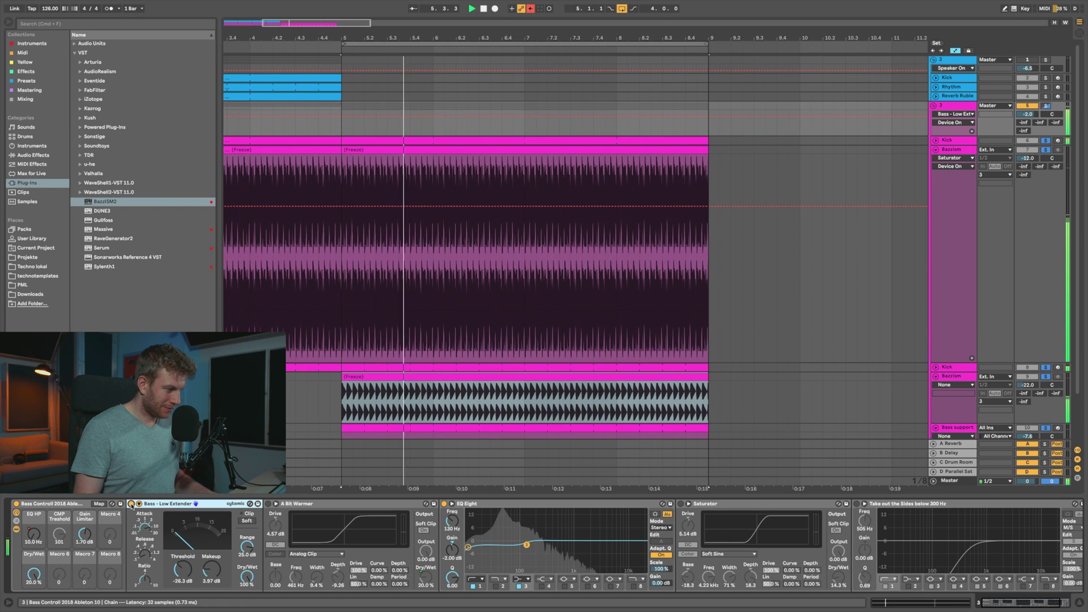
click(131, 504)
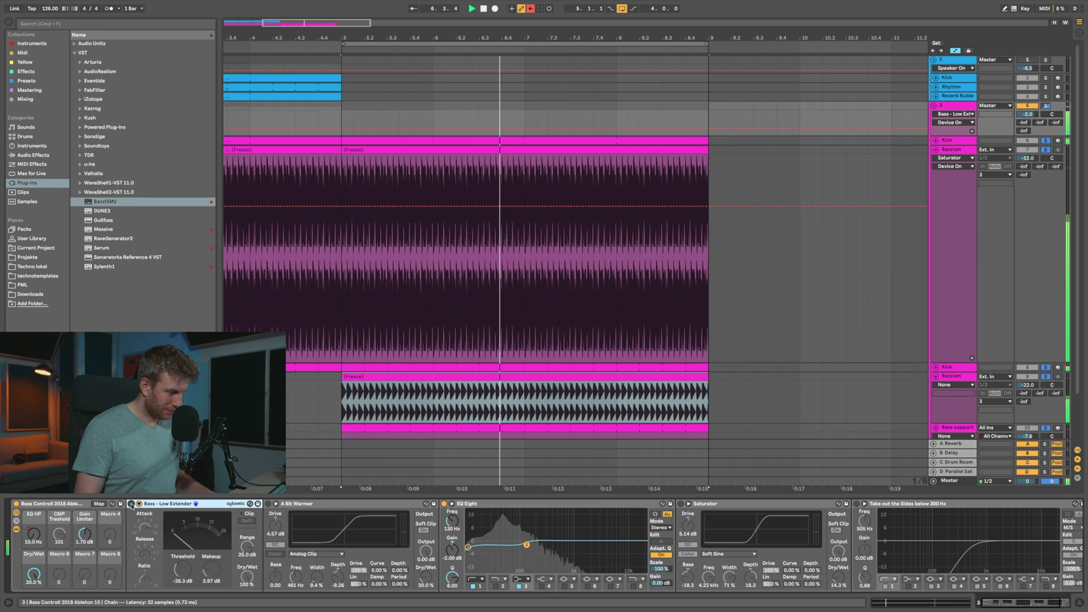
click(131, 504)
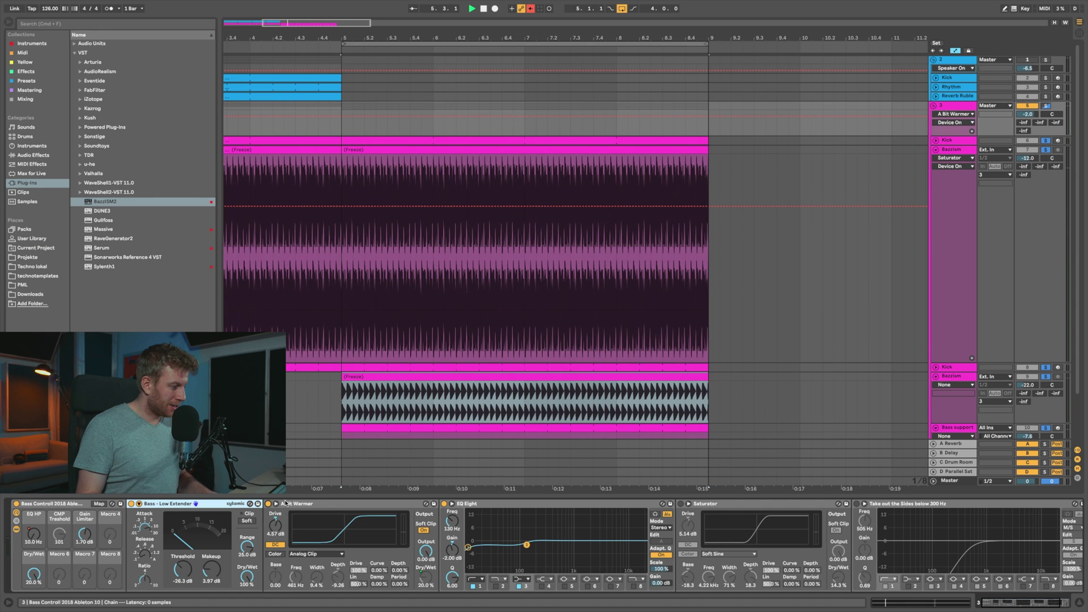
- Play the loop with A Bit Warmer enabled, bypassing and restoring it to compare the sound
key(space)
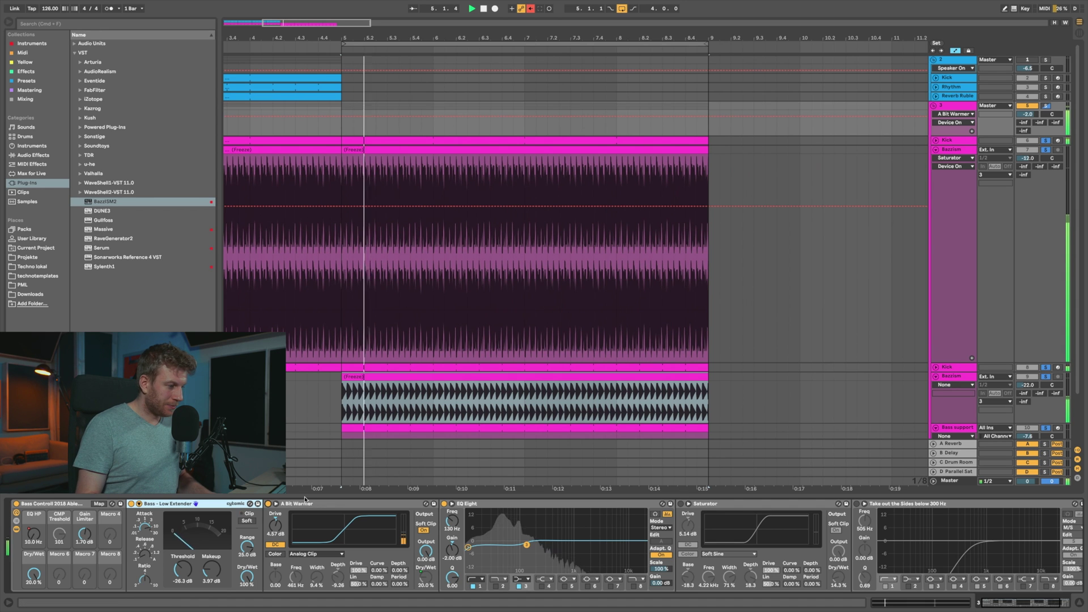
click(268, 504)
click(268, 504)
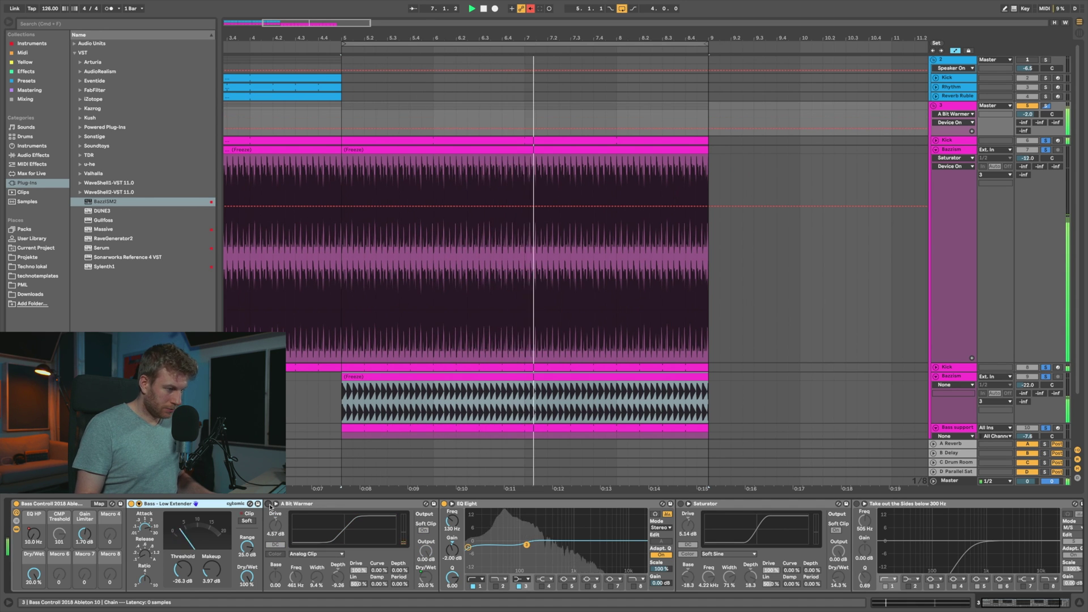
- Enlarge the rack's EQ Eight display, move band 3 to 132 Hz and -1.94 dB, and restore the compact view
scroll(305, 515, down, 3)
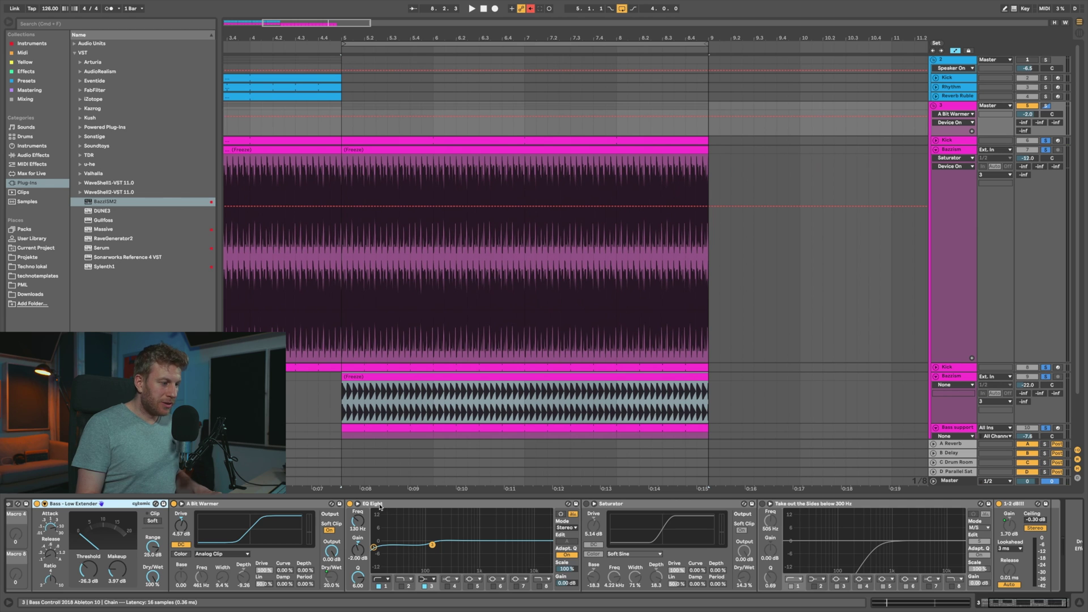
click(357, 504)
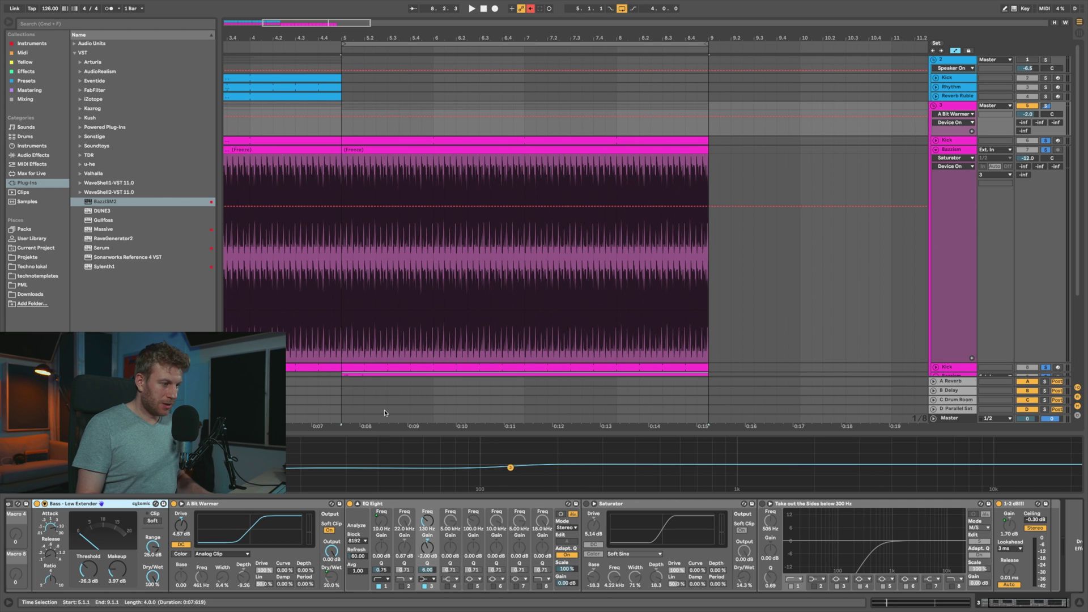
drag(383, 410, 411, 111)
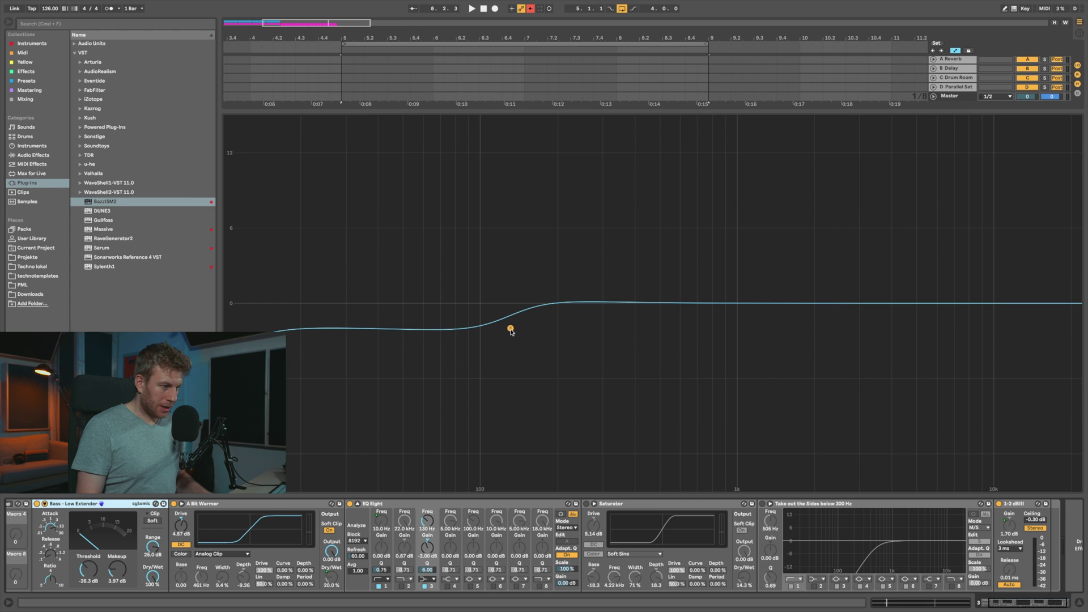
drag(511, 331, 512, 333)
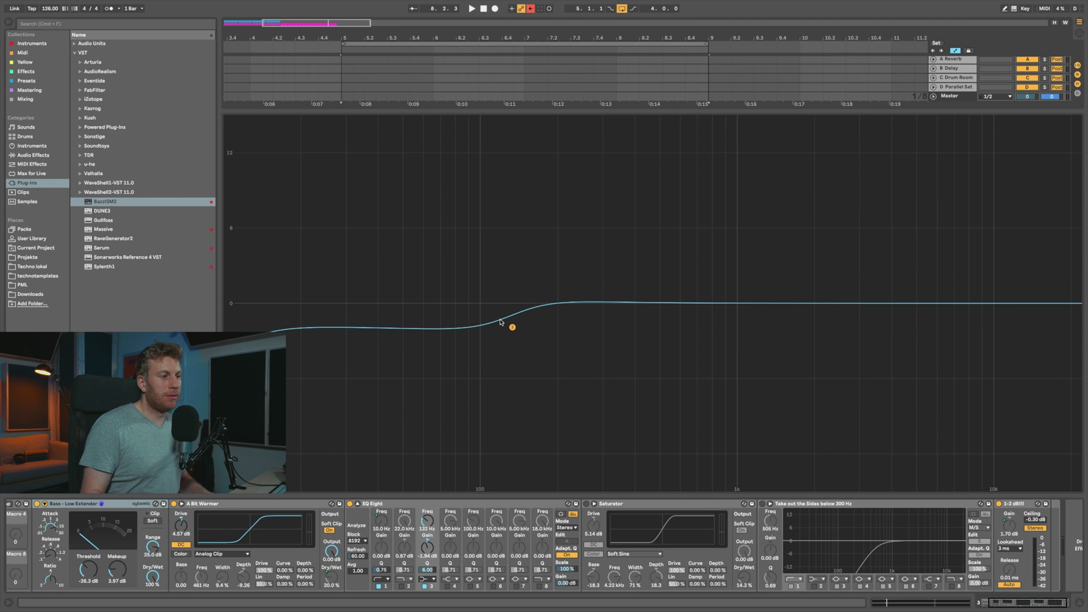
drag(514, 112, 467, 541)
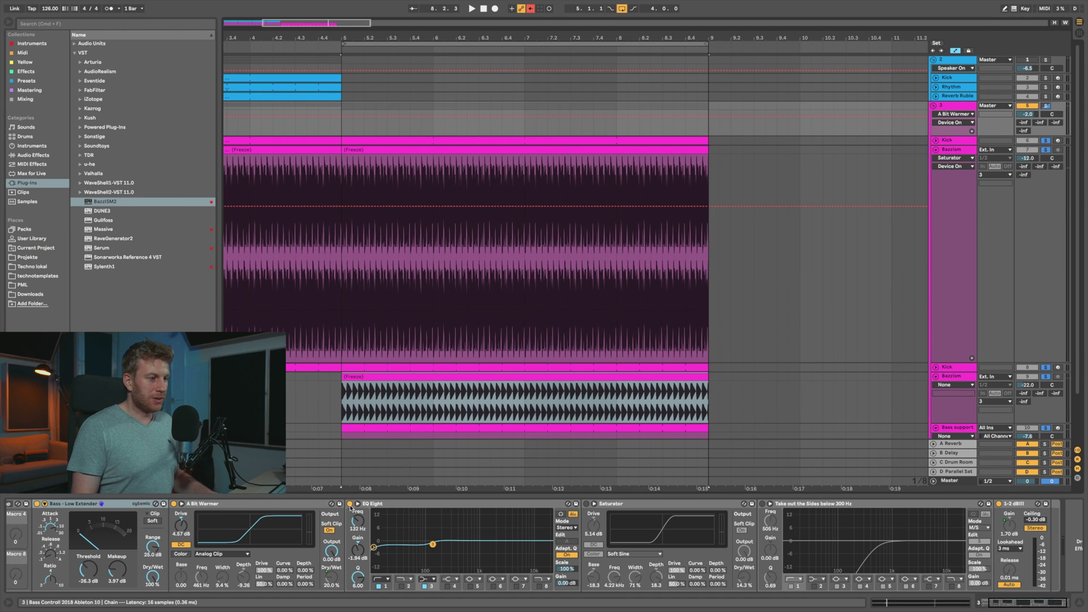
- Play the loop while bypassing and restoring the rack's EQ Eight to compare the low end
key(space)
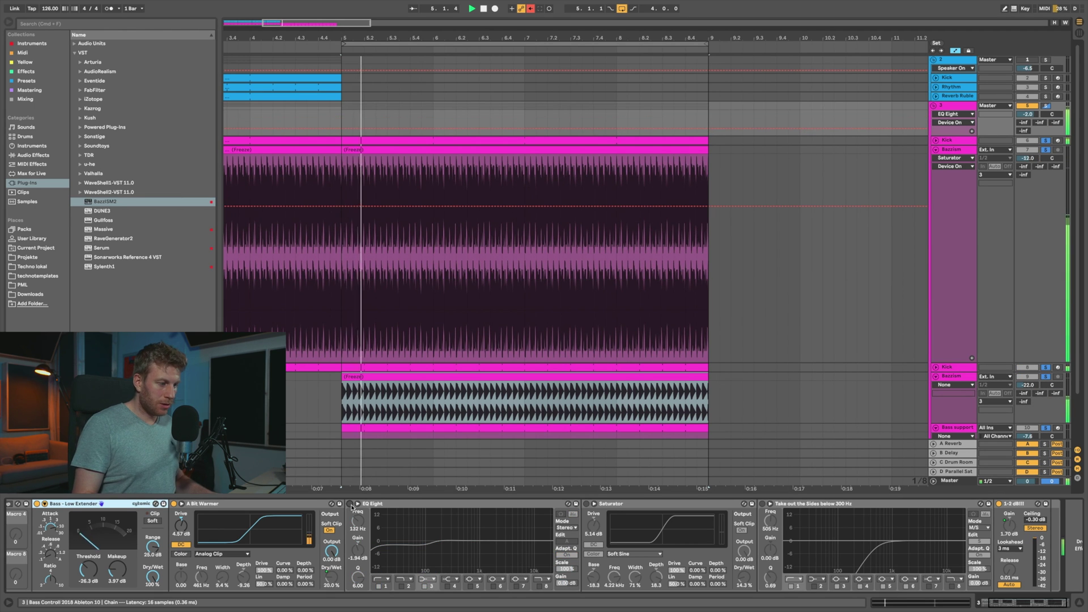
click(350, 504)
click(344, 504)
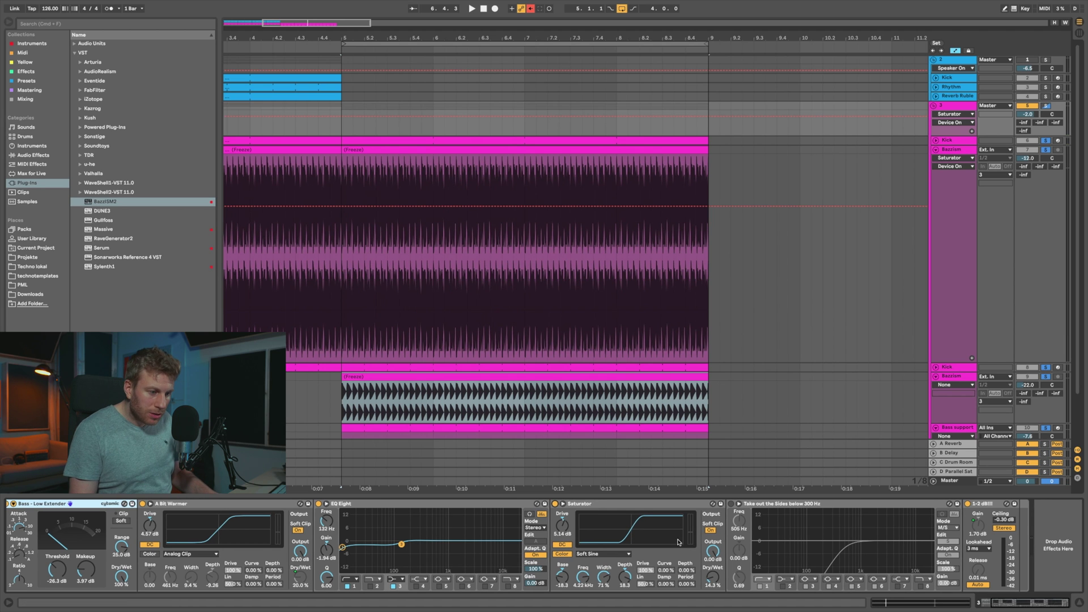
- Play the loop while bypassing and restoring the rack's Saturator to compare the sound
key(space)
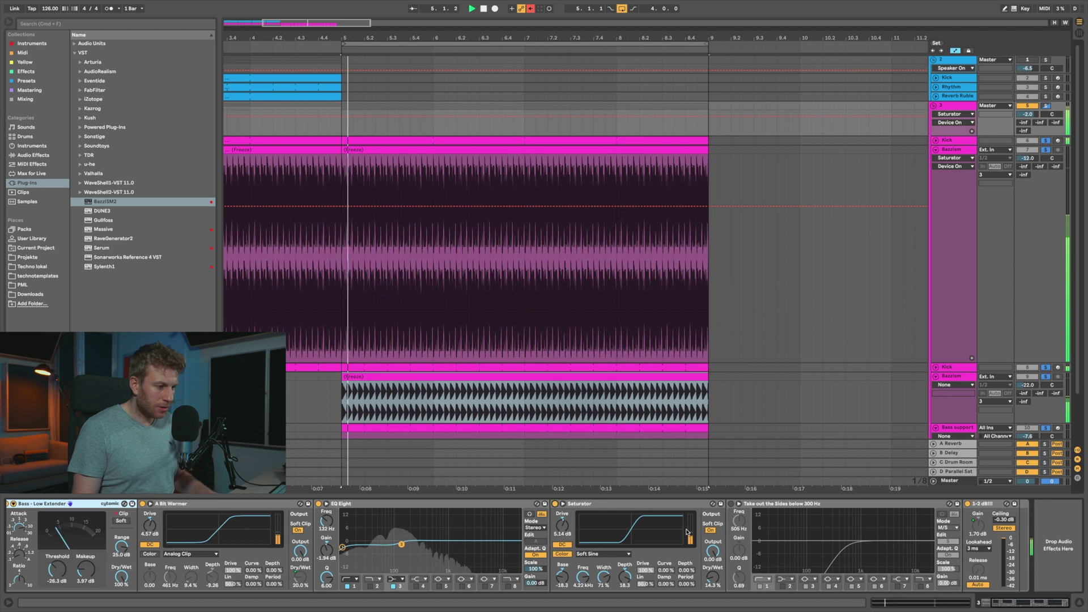
click(556, 504)
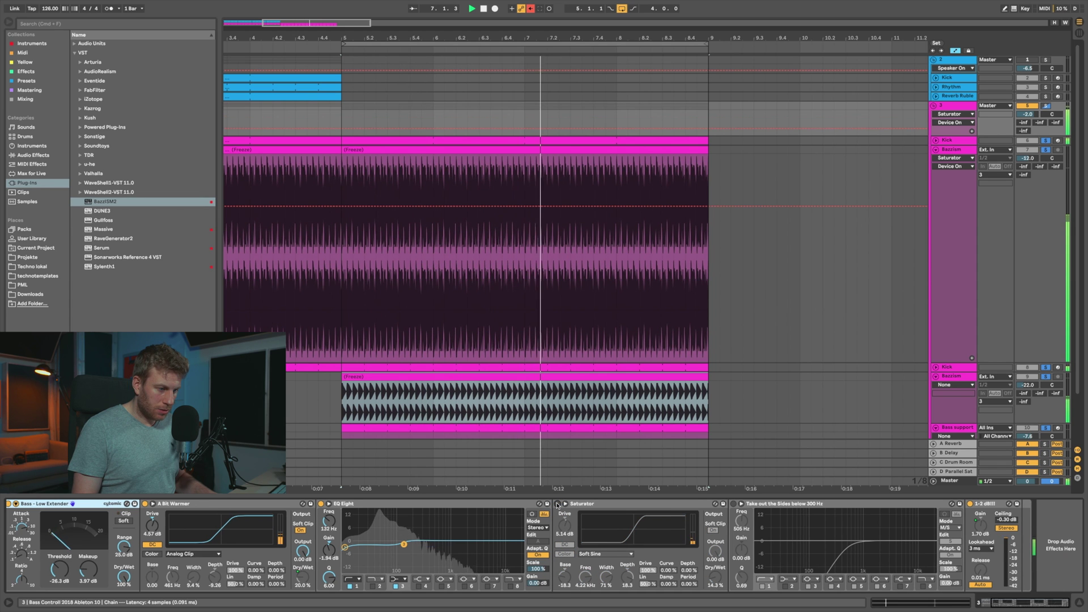
click(557, 504)
- Audition the rack's Saturator at extreme Dry/Wet amounts, compare it with bypass, and set its Dry/Wet to 17.5%
drag(713, 580, 714, 499)
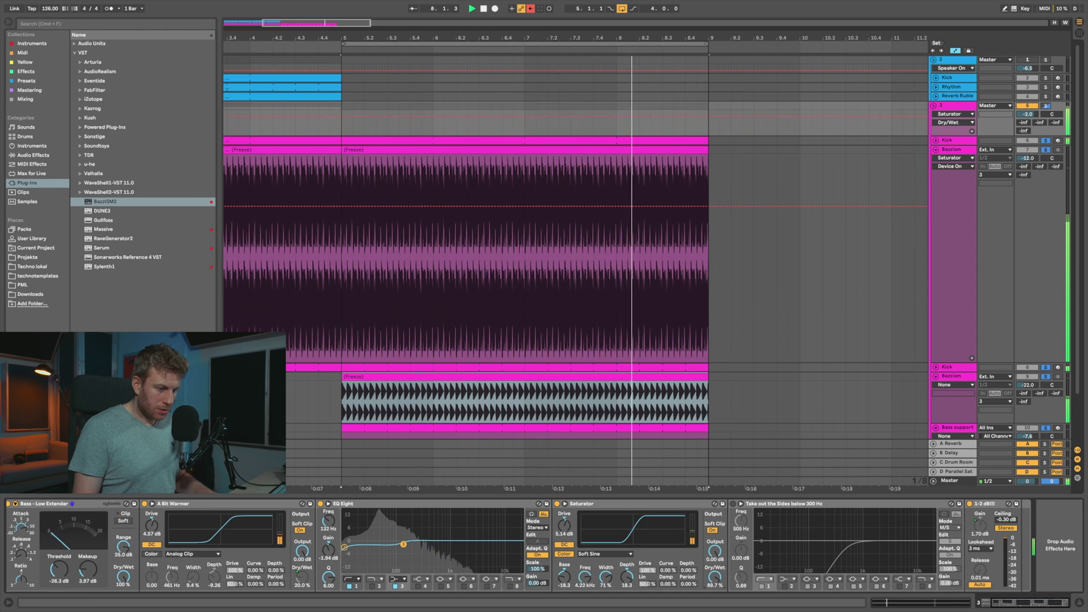
drag(714, 596, 713, 611)
click(557, 504)
click(557, 504)
drag(714, 579, 714, 581)
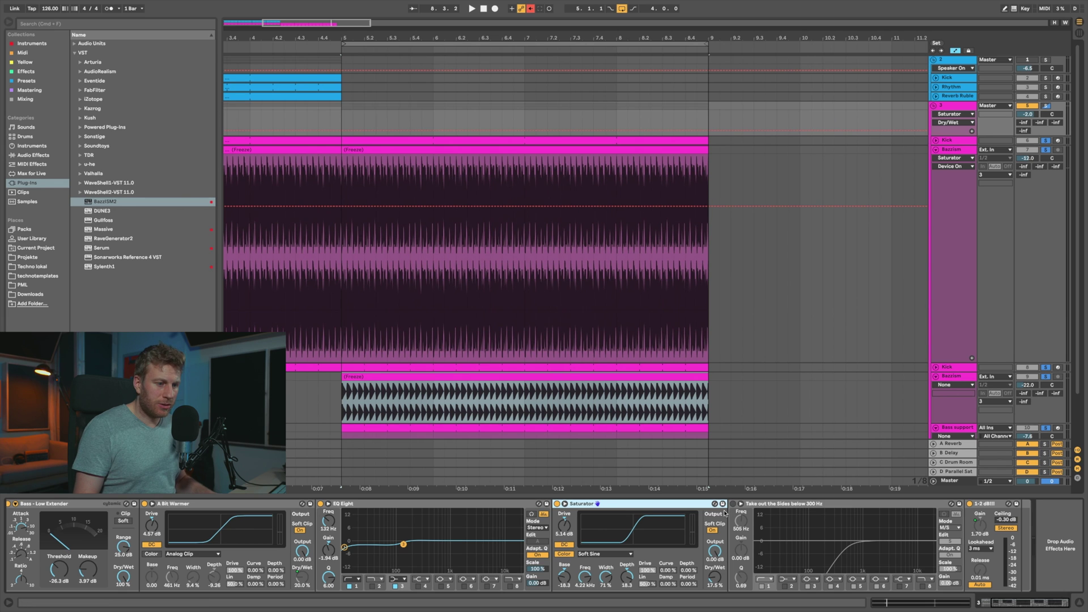
- Insert an EQ Eight after the rack's Saturator, with a band 1 low cut and a -7.31 dB dip on band 3
click(34, 157)
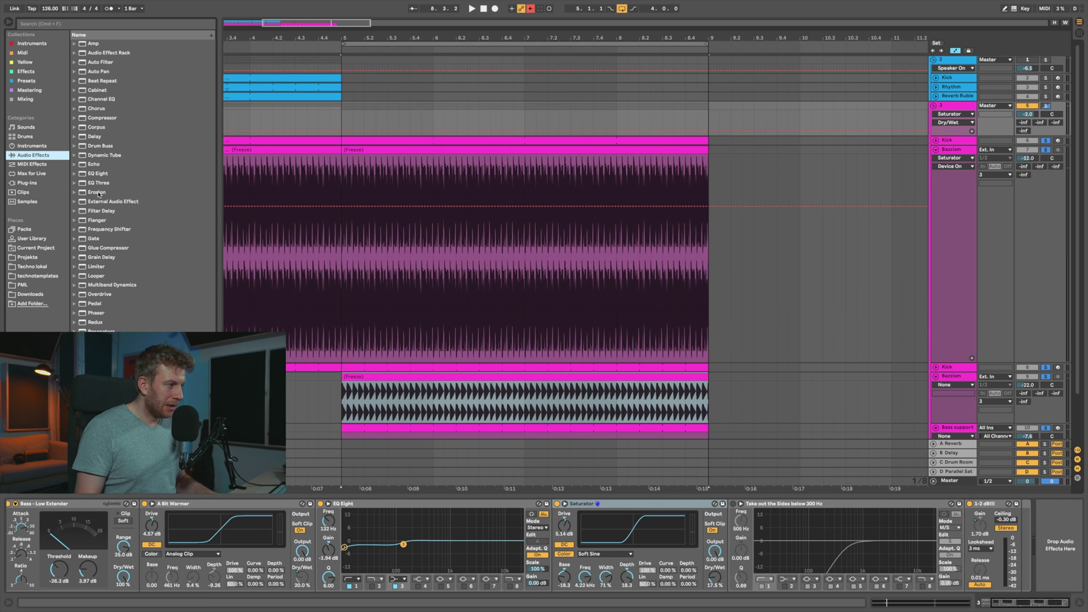
click(92, 176)
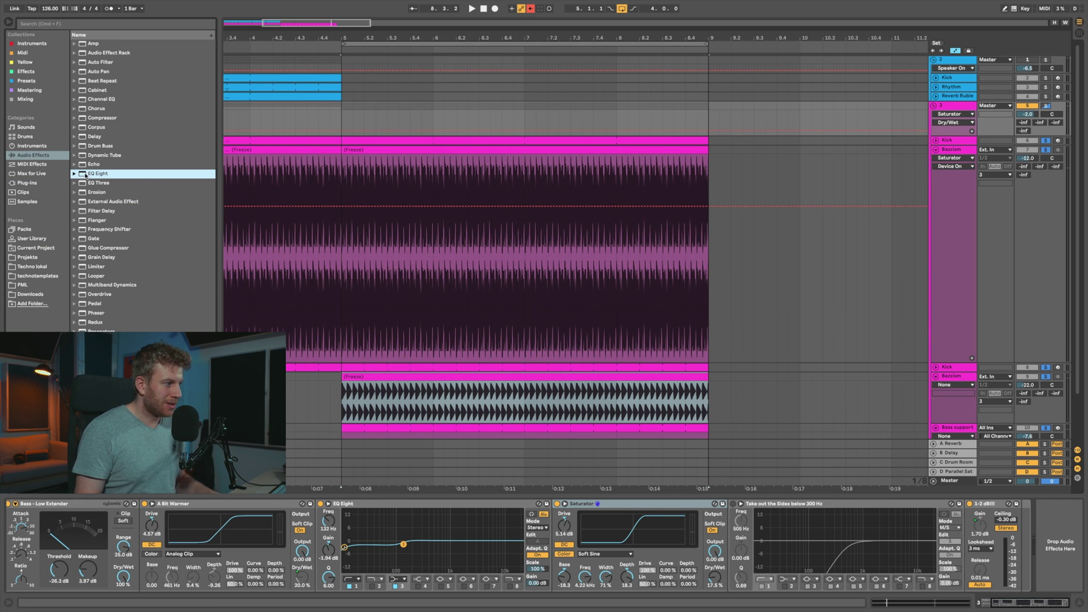
drag(739, 554, 777, 547)
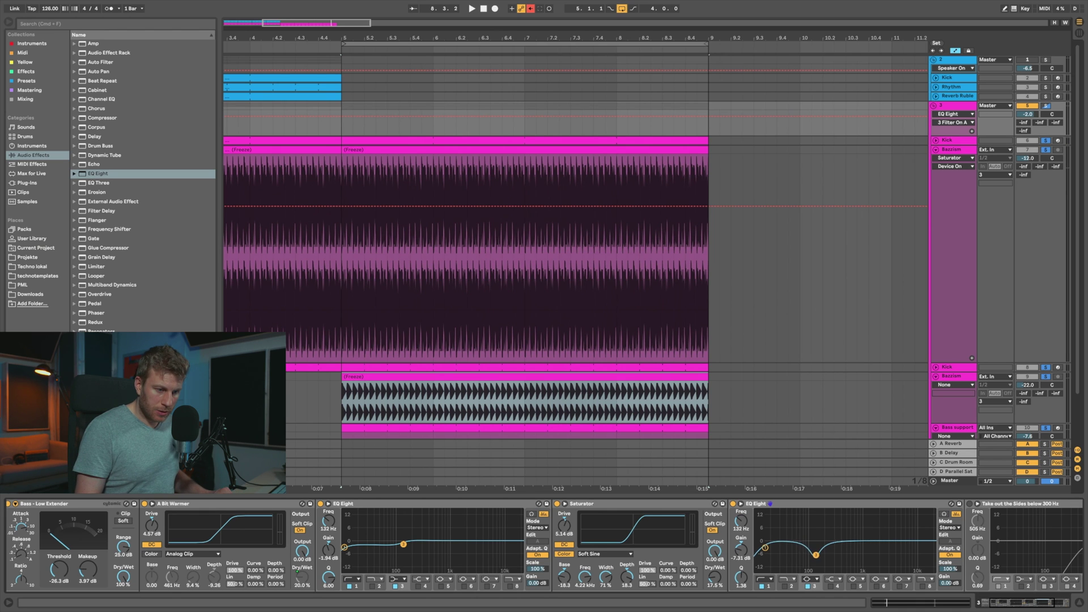
- With the loop playing, set the new EQ Eight's band 3 to 182 Hz and -7.07 dB and the Saturator's Dry/Wet to 31.4%
key(space)
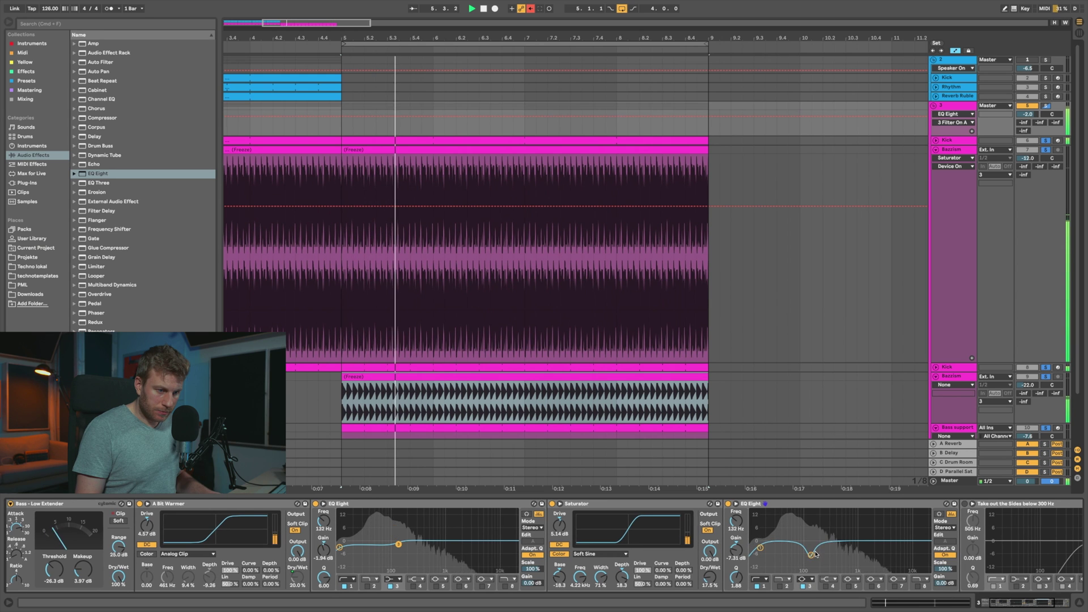
drag(814, 557, 818, 555)
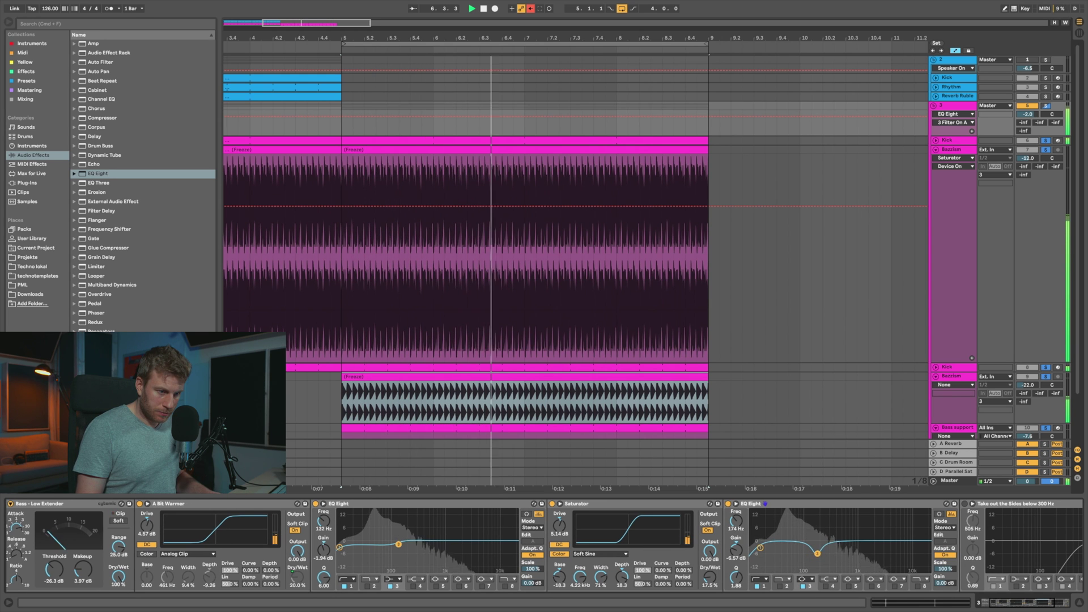
drag(710, 578, 709, 574)
- Play the loop while repeatedly bypassing and restoring the EQ Eight after the Saturator to compare the low-mid cut
click(729, 504)
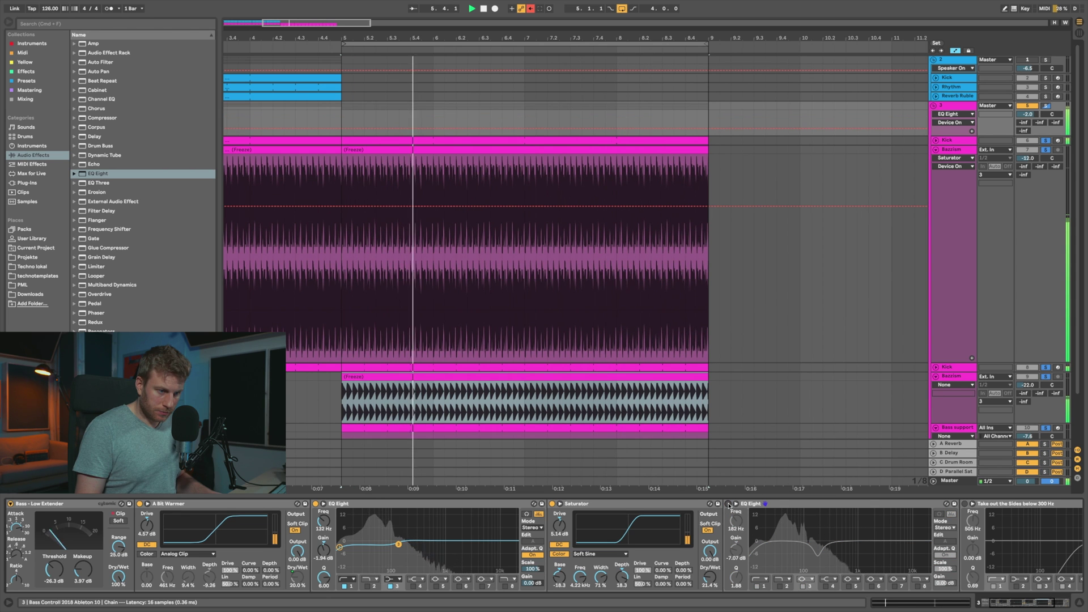
click(729, 504)
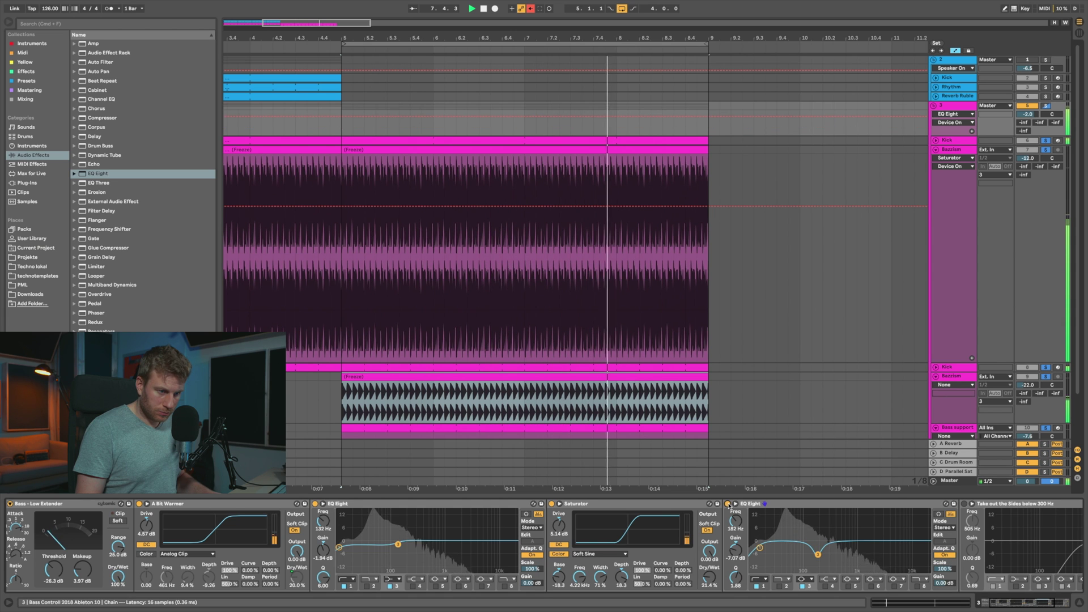
click(728, 504)
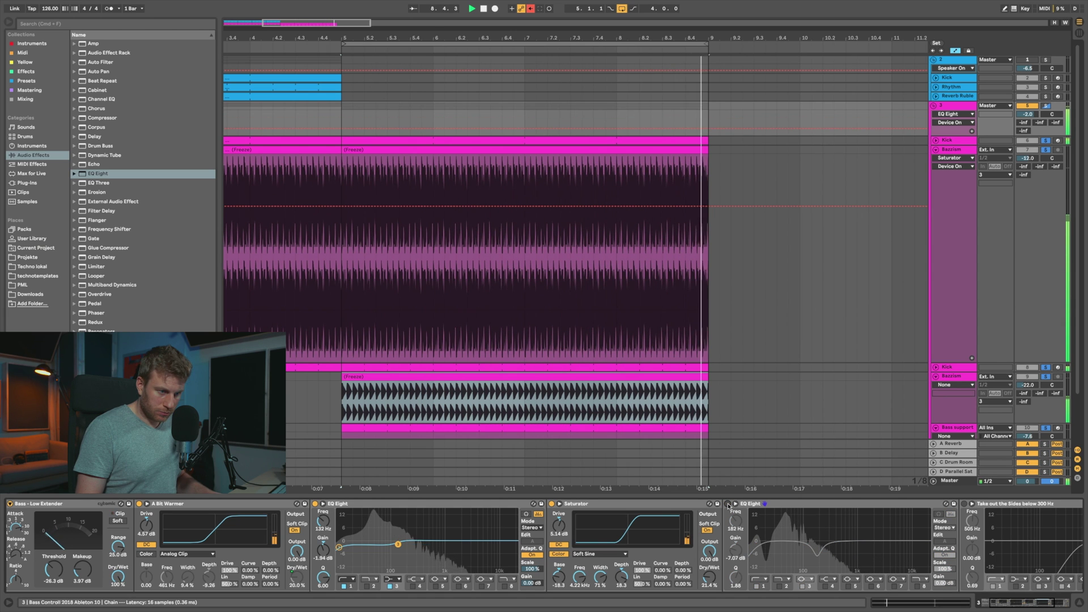
click(729, 504)
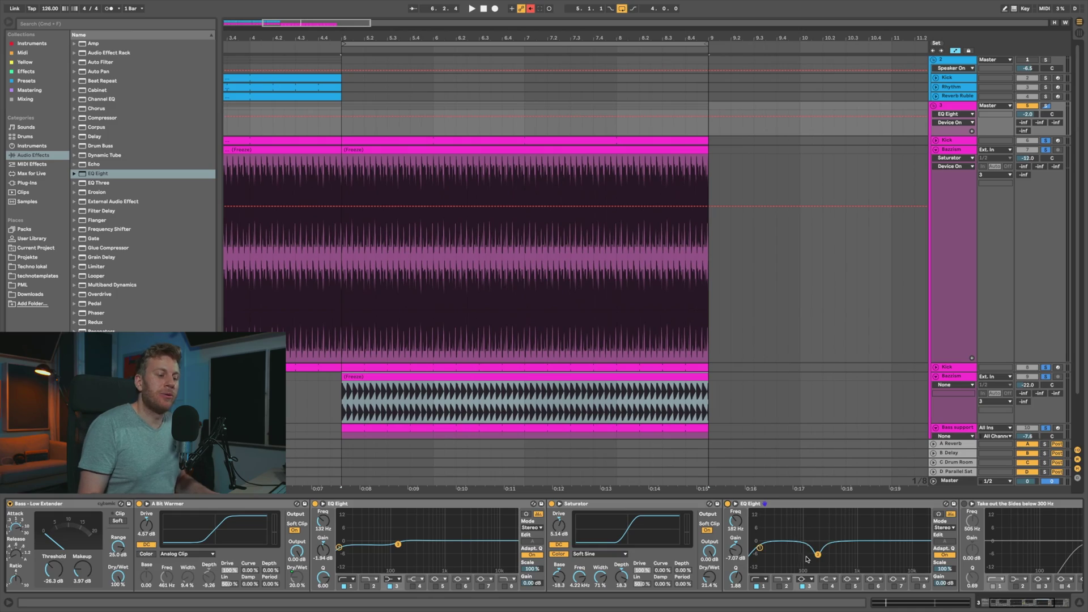
scroll(848, 544, right, 5)
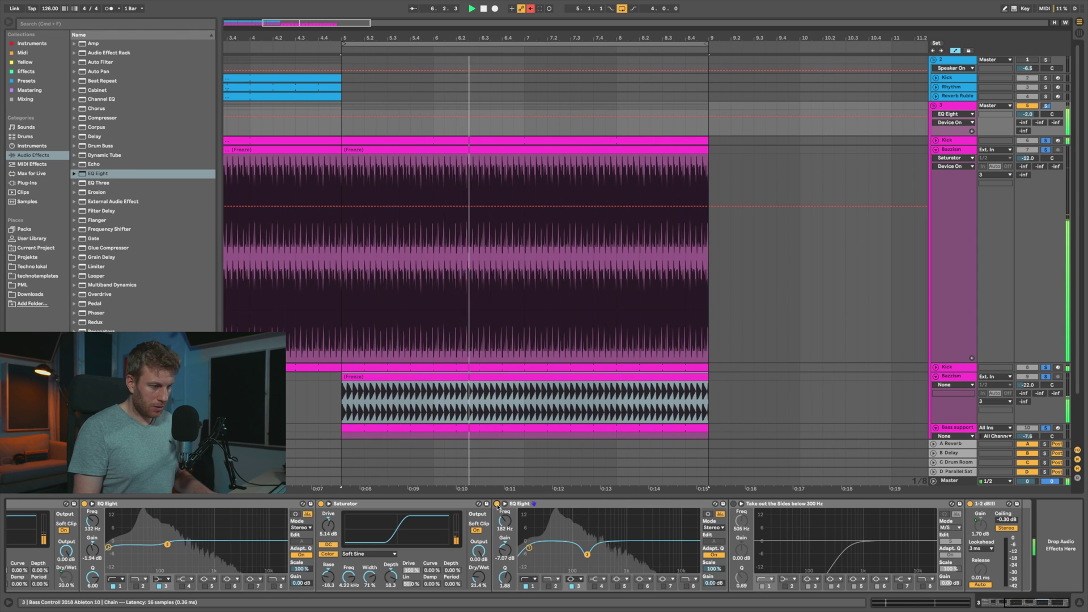
click(497, 504)
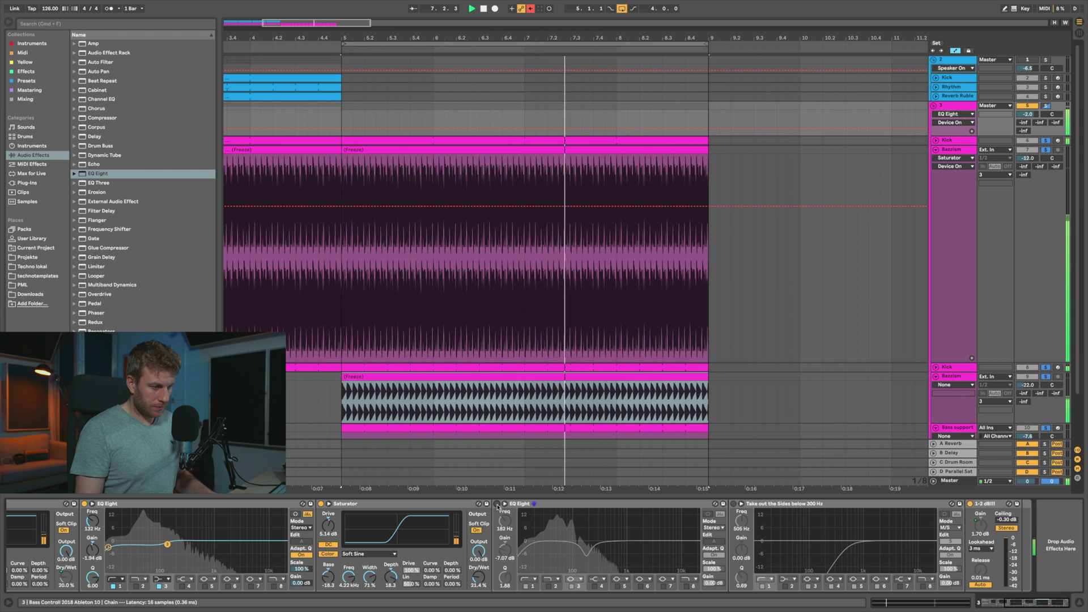
click(497, 503)
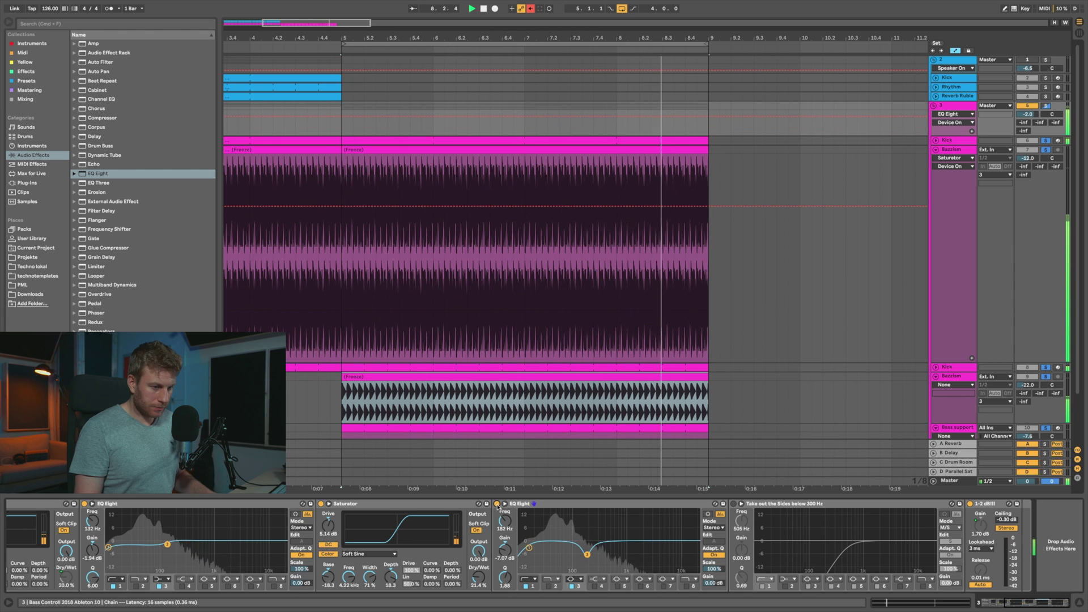
- Enable Take out the Sides below 300 Hz, review the Bazzism and Kick tracks' device chains, and return to the group's rack
click(734, 504)
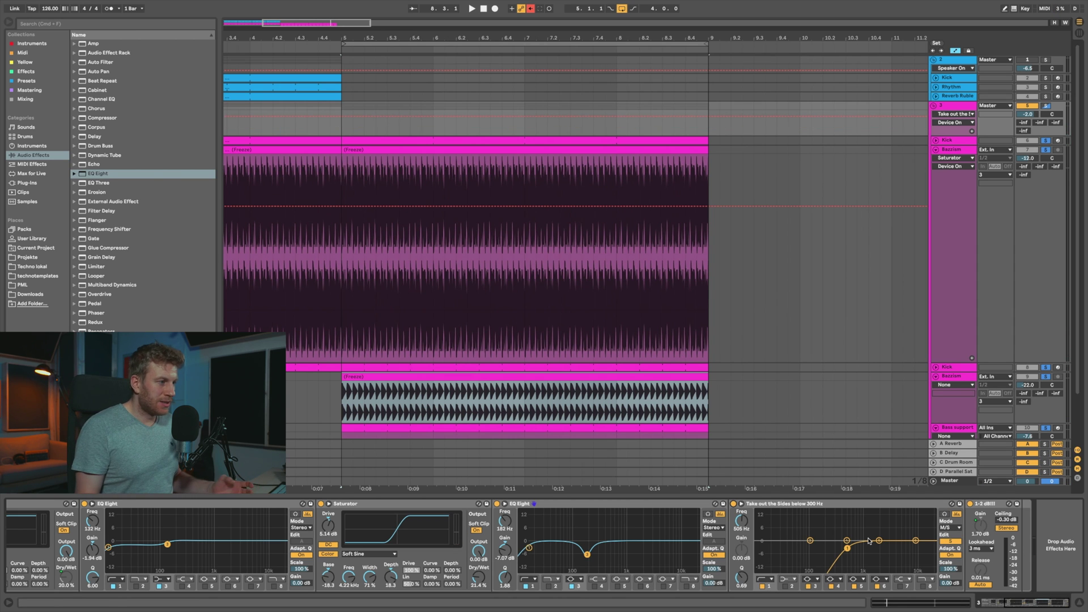
click(952, 377)
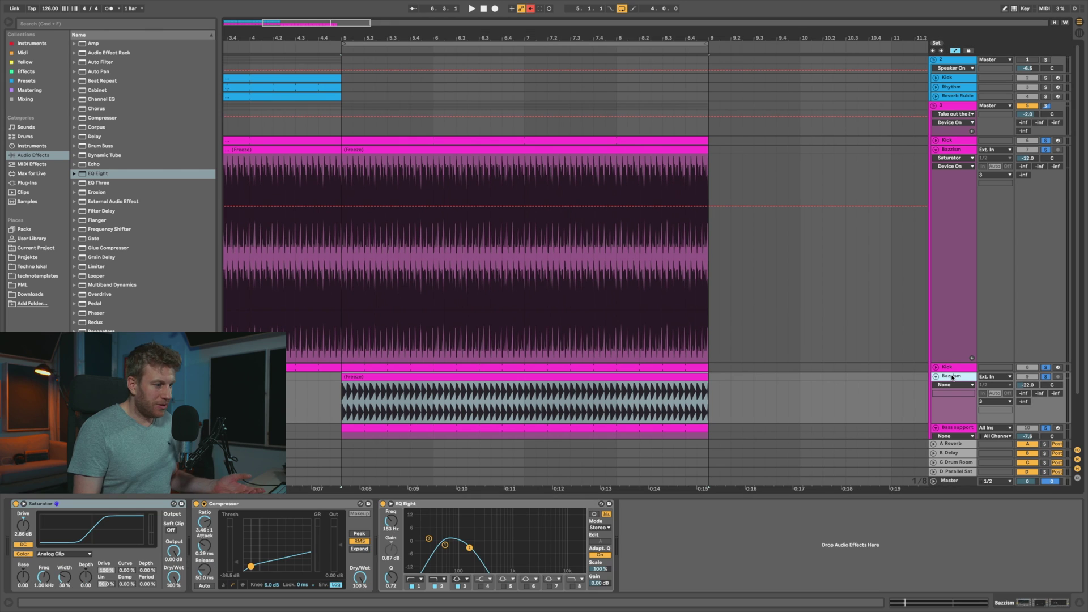
click(949, 150)
click(963, 142)
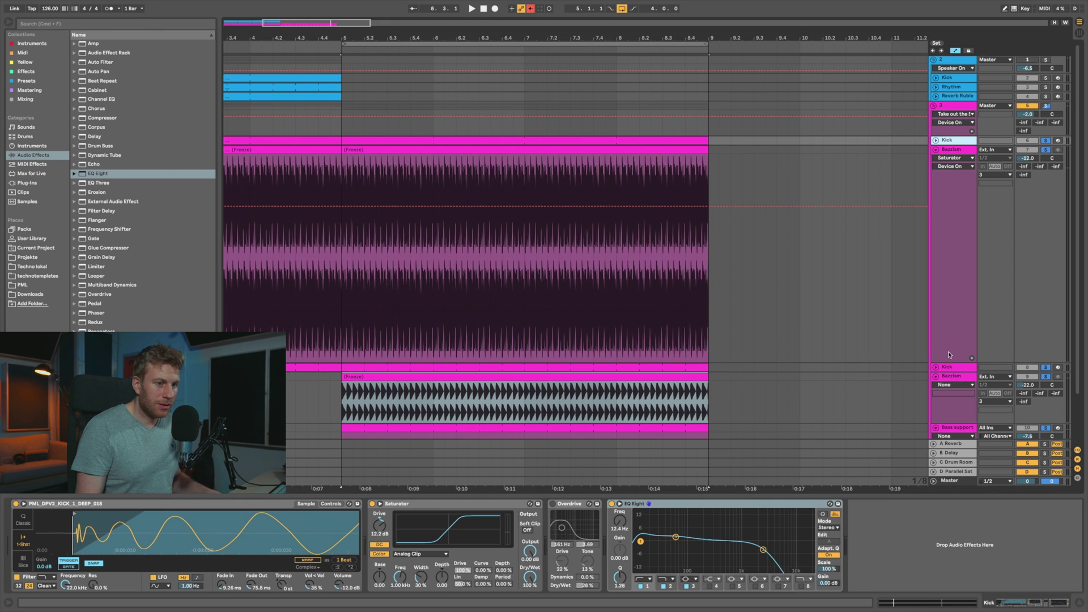
click(952, 107)
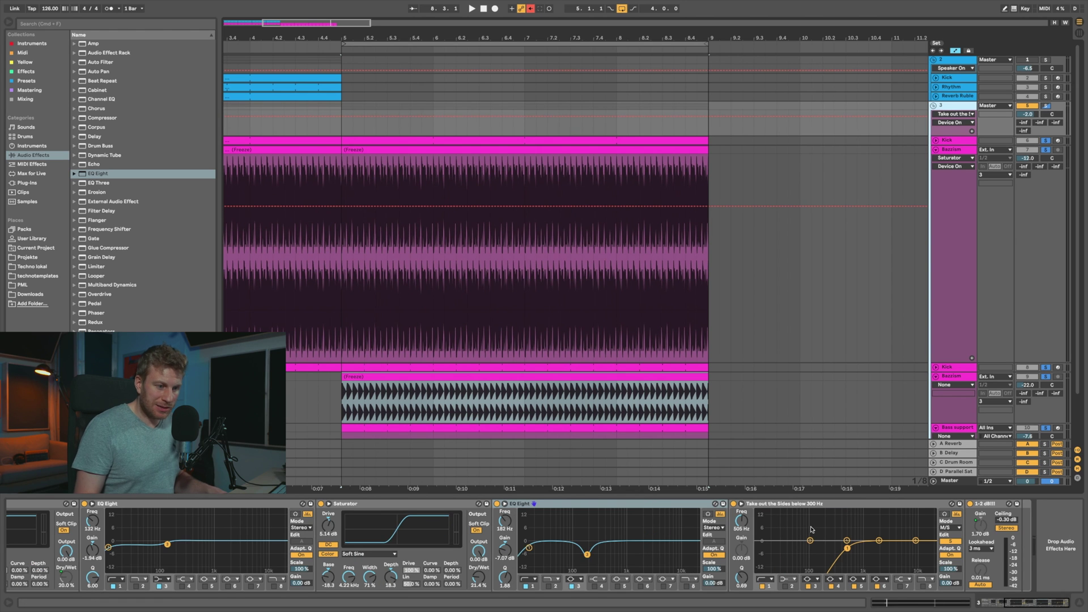
- Play the loop while bypassing and restoring Take out the Sides below 300 Hz to compare the sound
key(space)
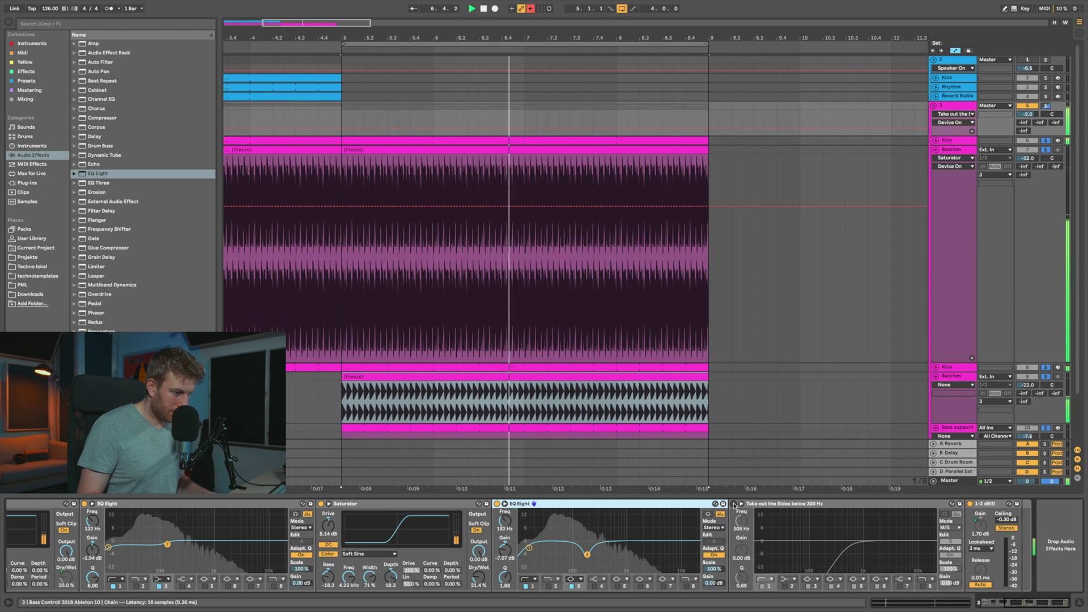
key(space)
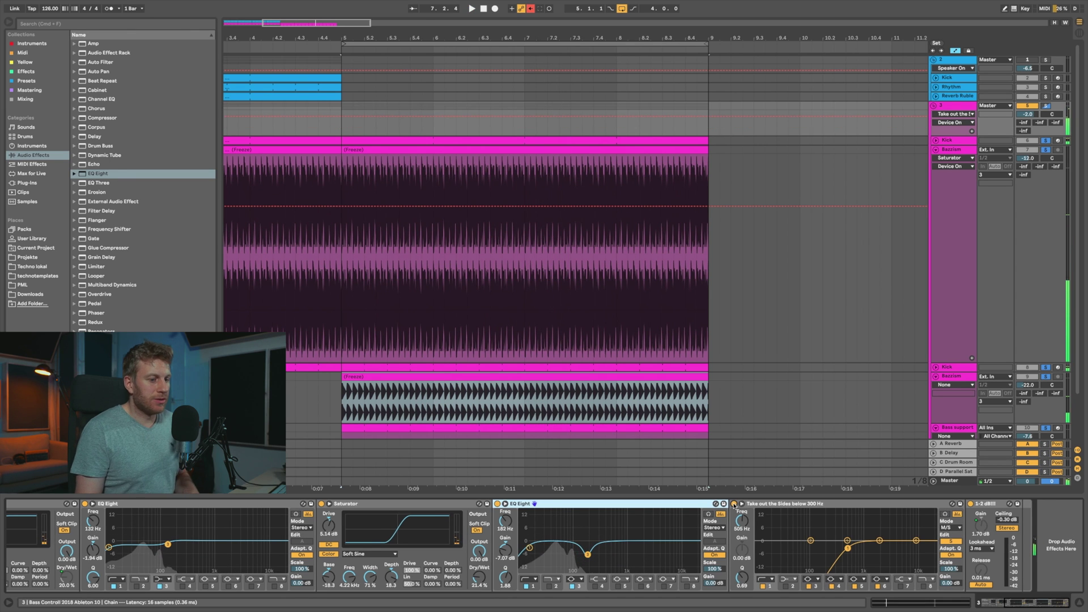